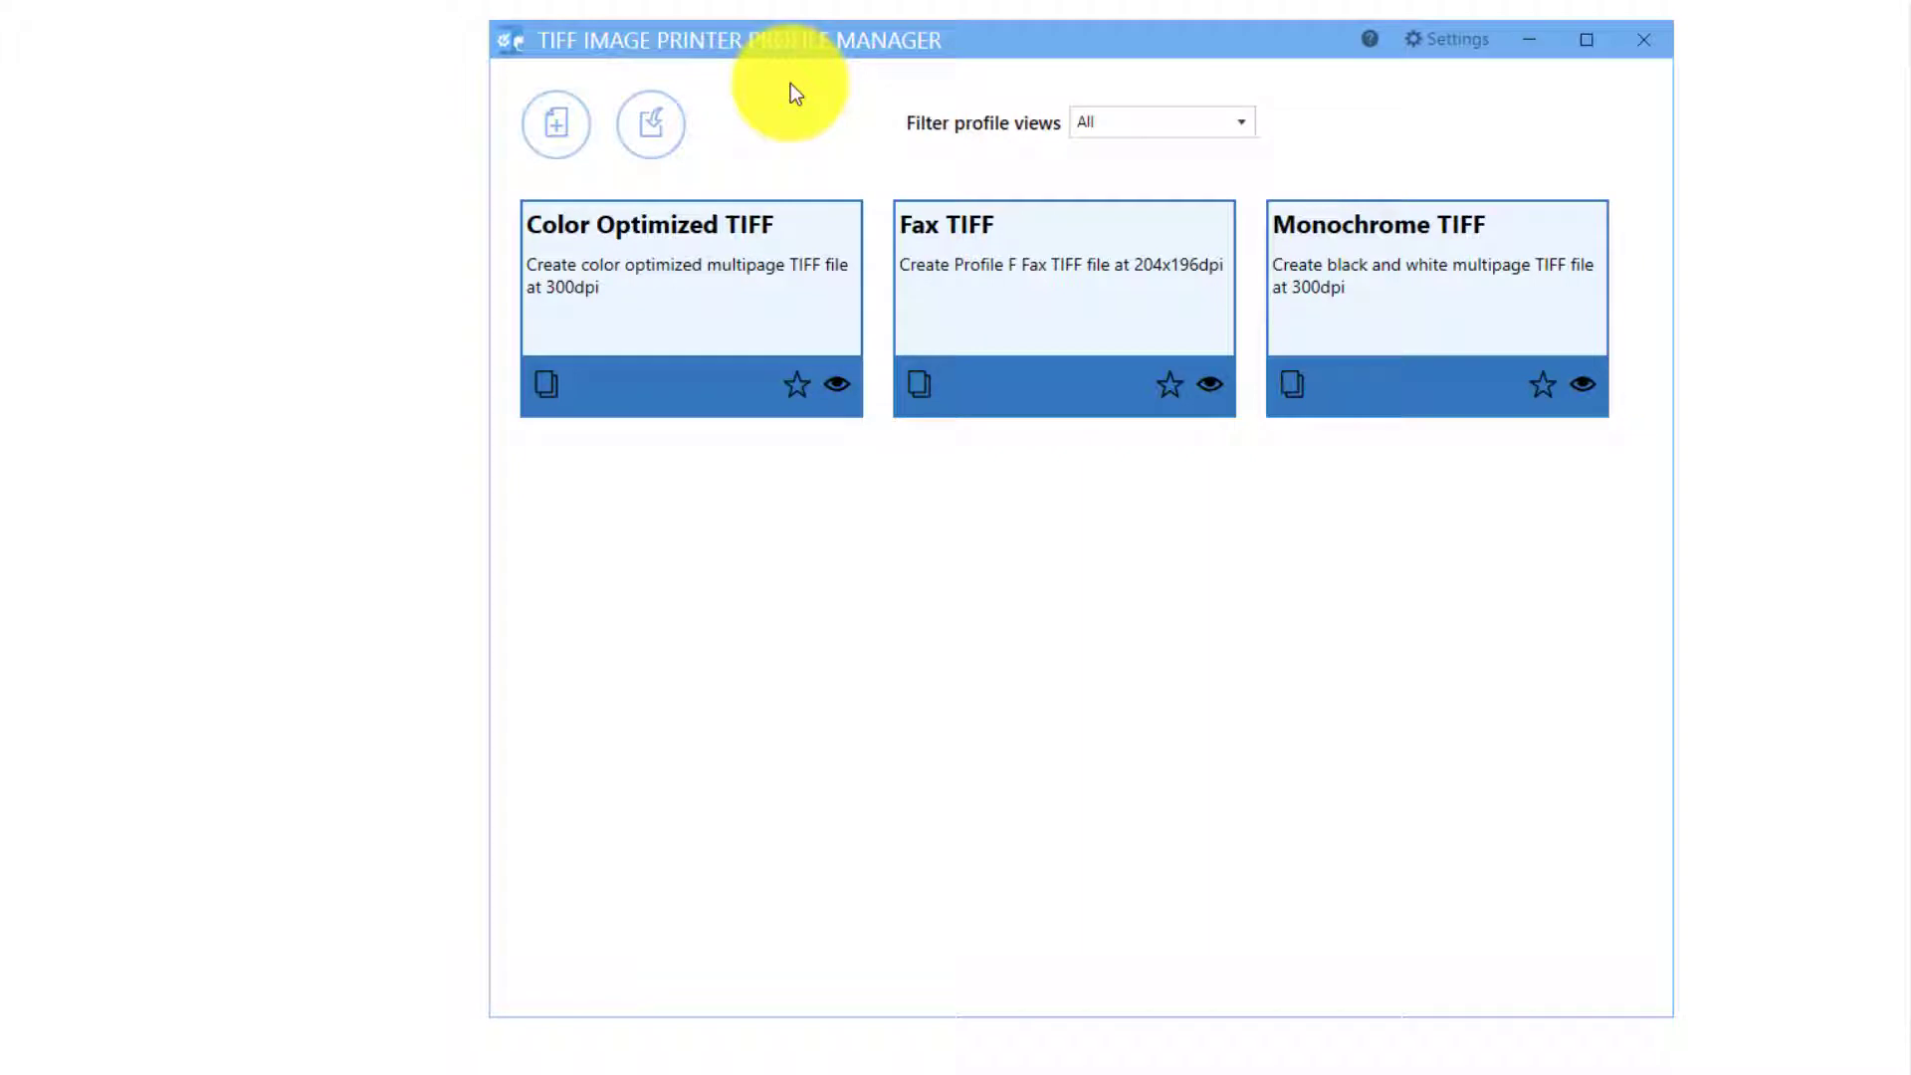
Step: Minimize the TIFF and Raster Image Printer Profile Manager windows
left_click(1533, 36)
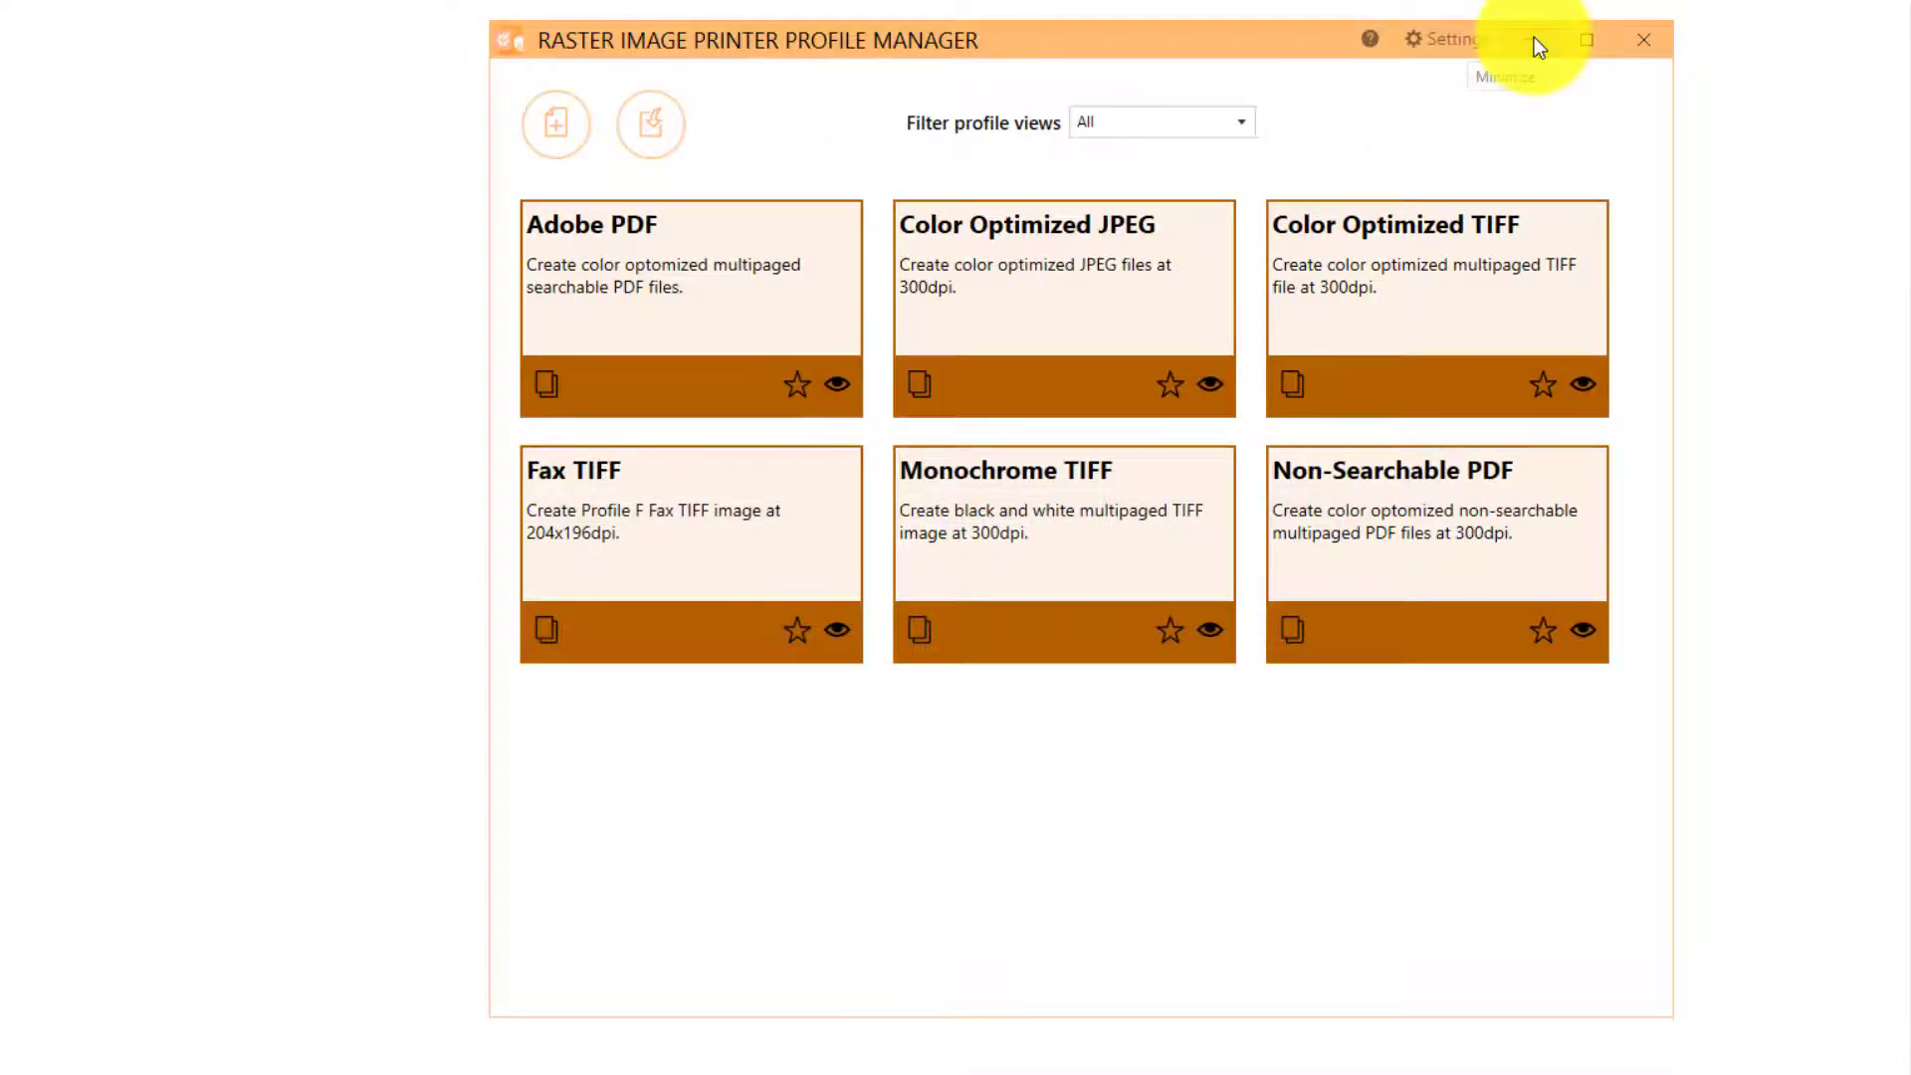
left_click(1534, 37)
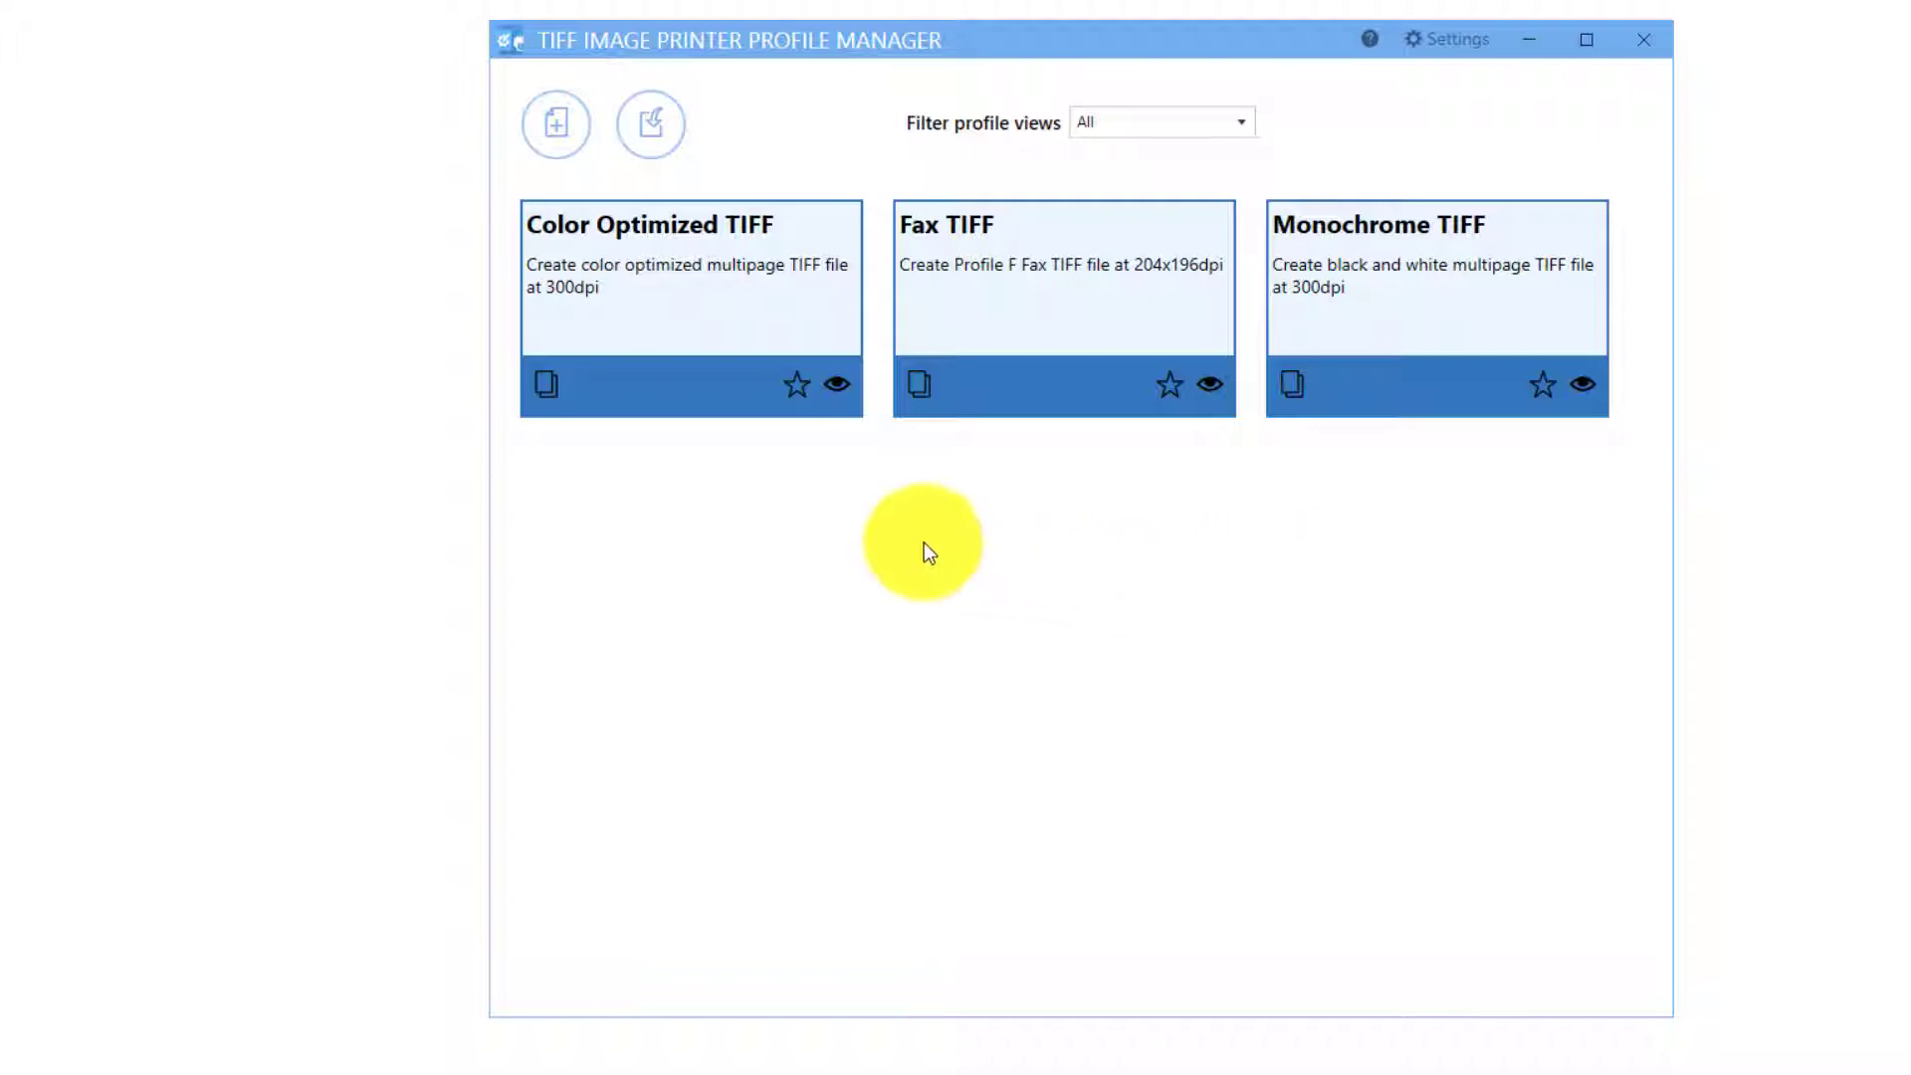
Step: Try switching Ignore blank pages on and off in a new TIFF profile, and return to the profile list without saving
left_click(556, 147)
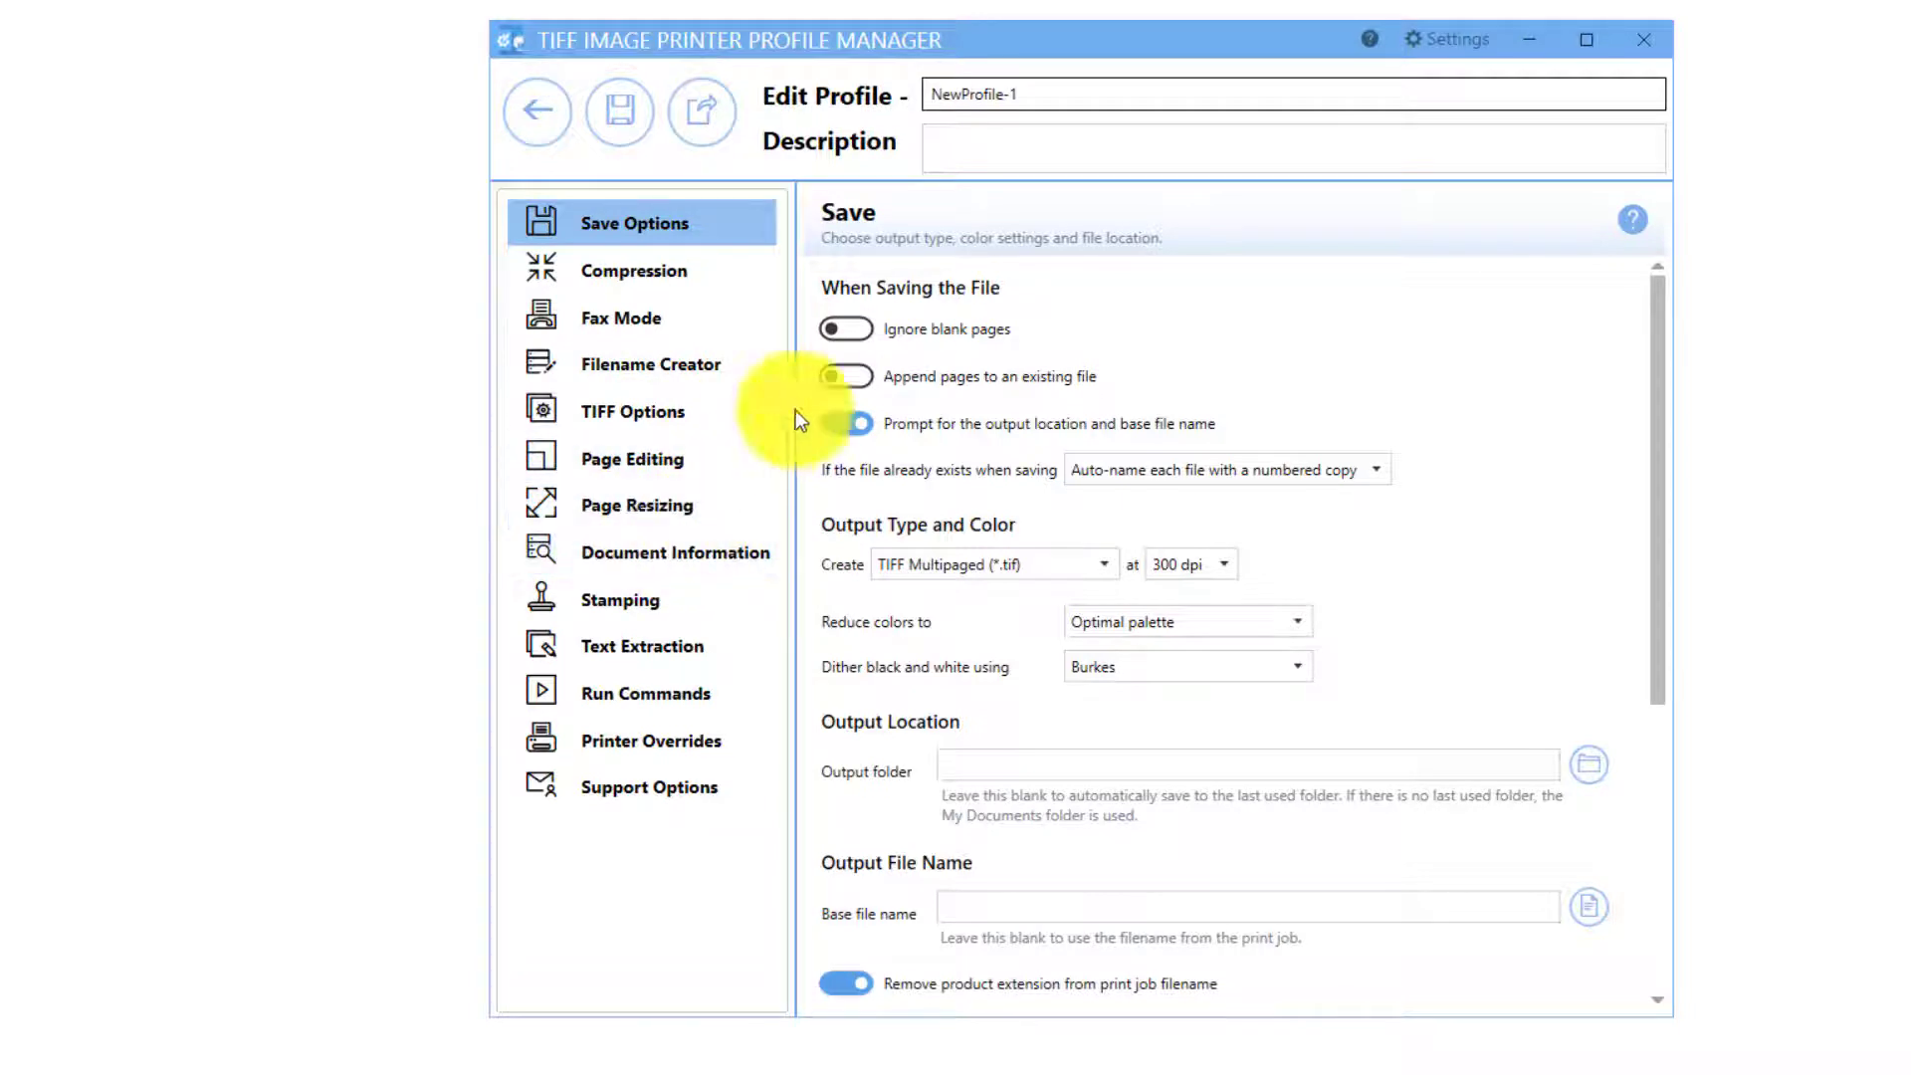
left_click(845, 329)
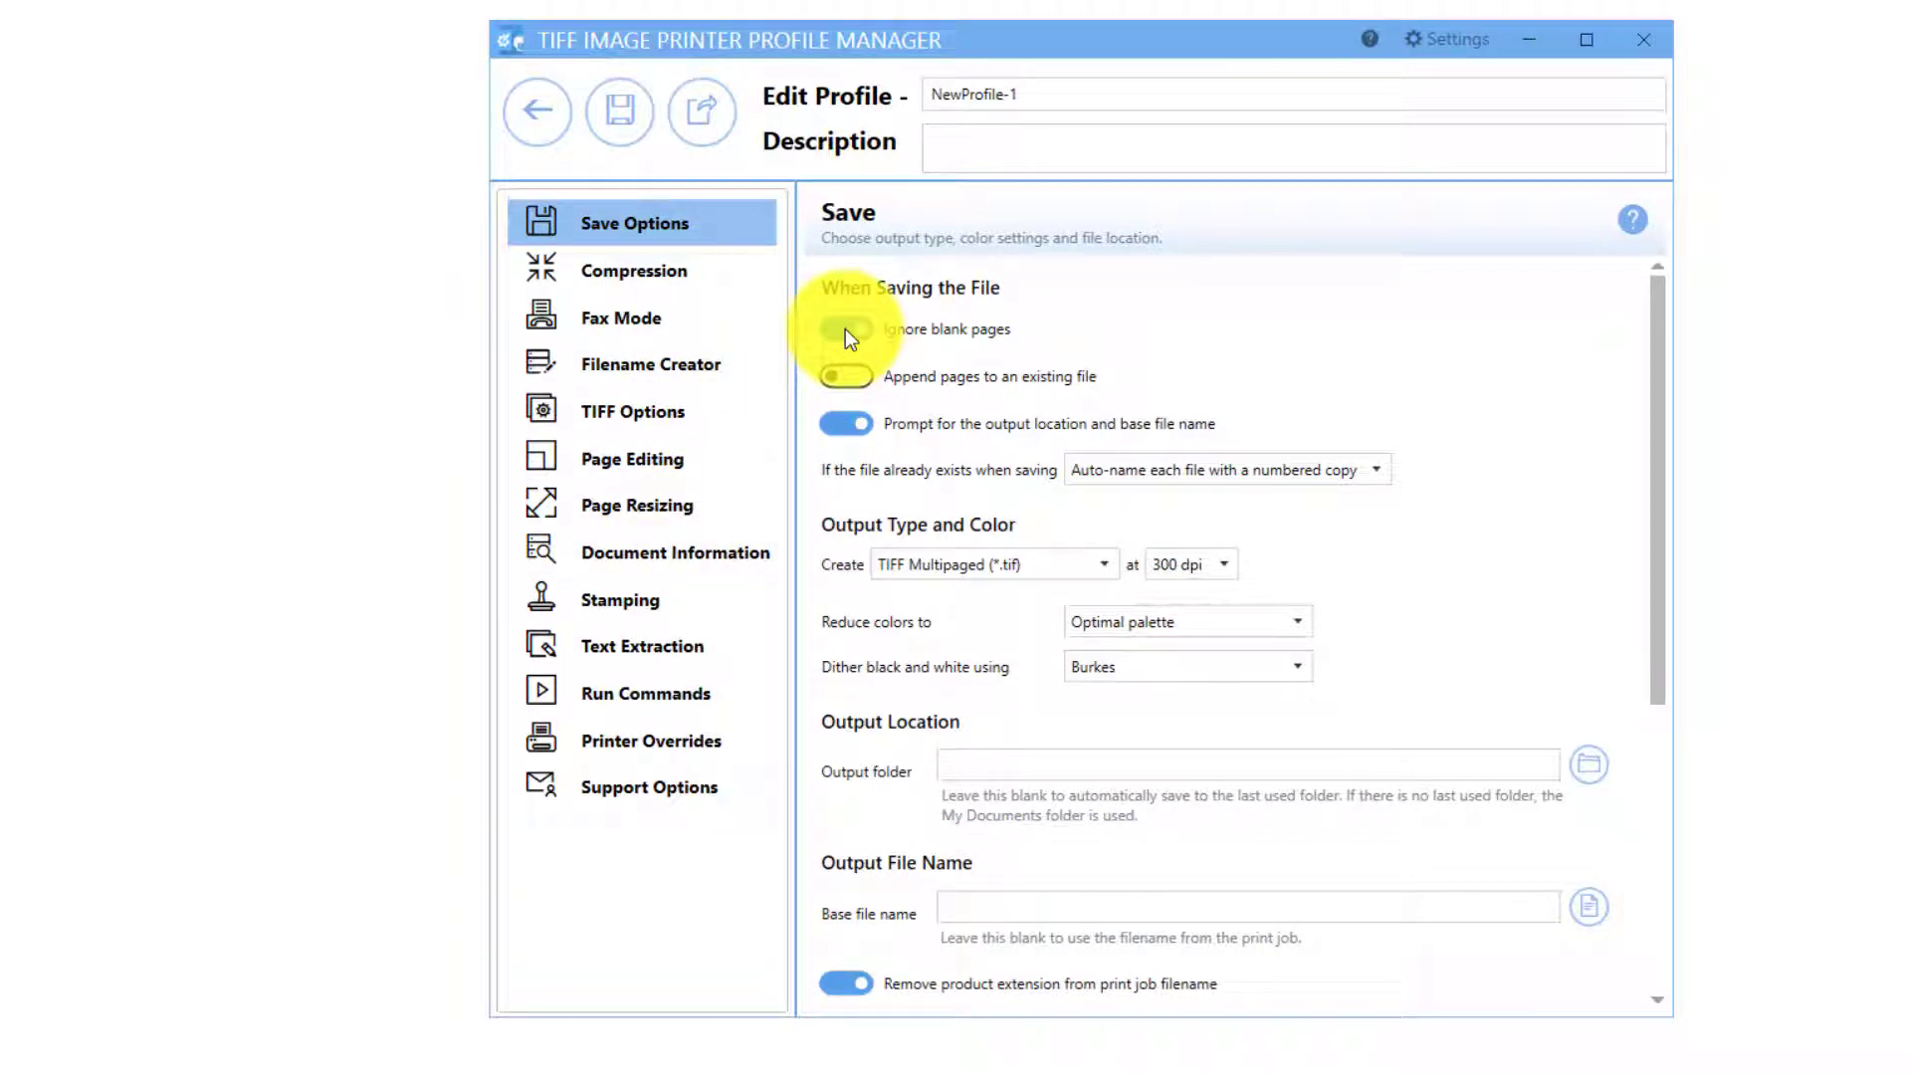
left_click(845, 329)
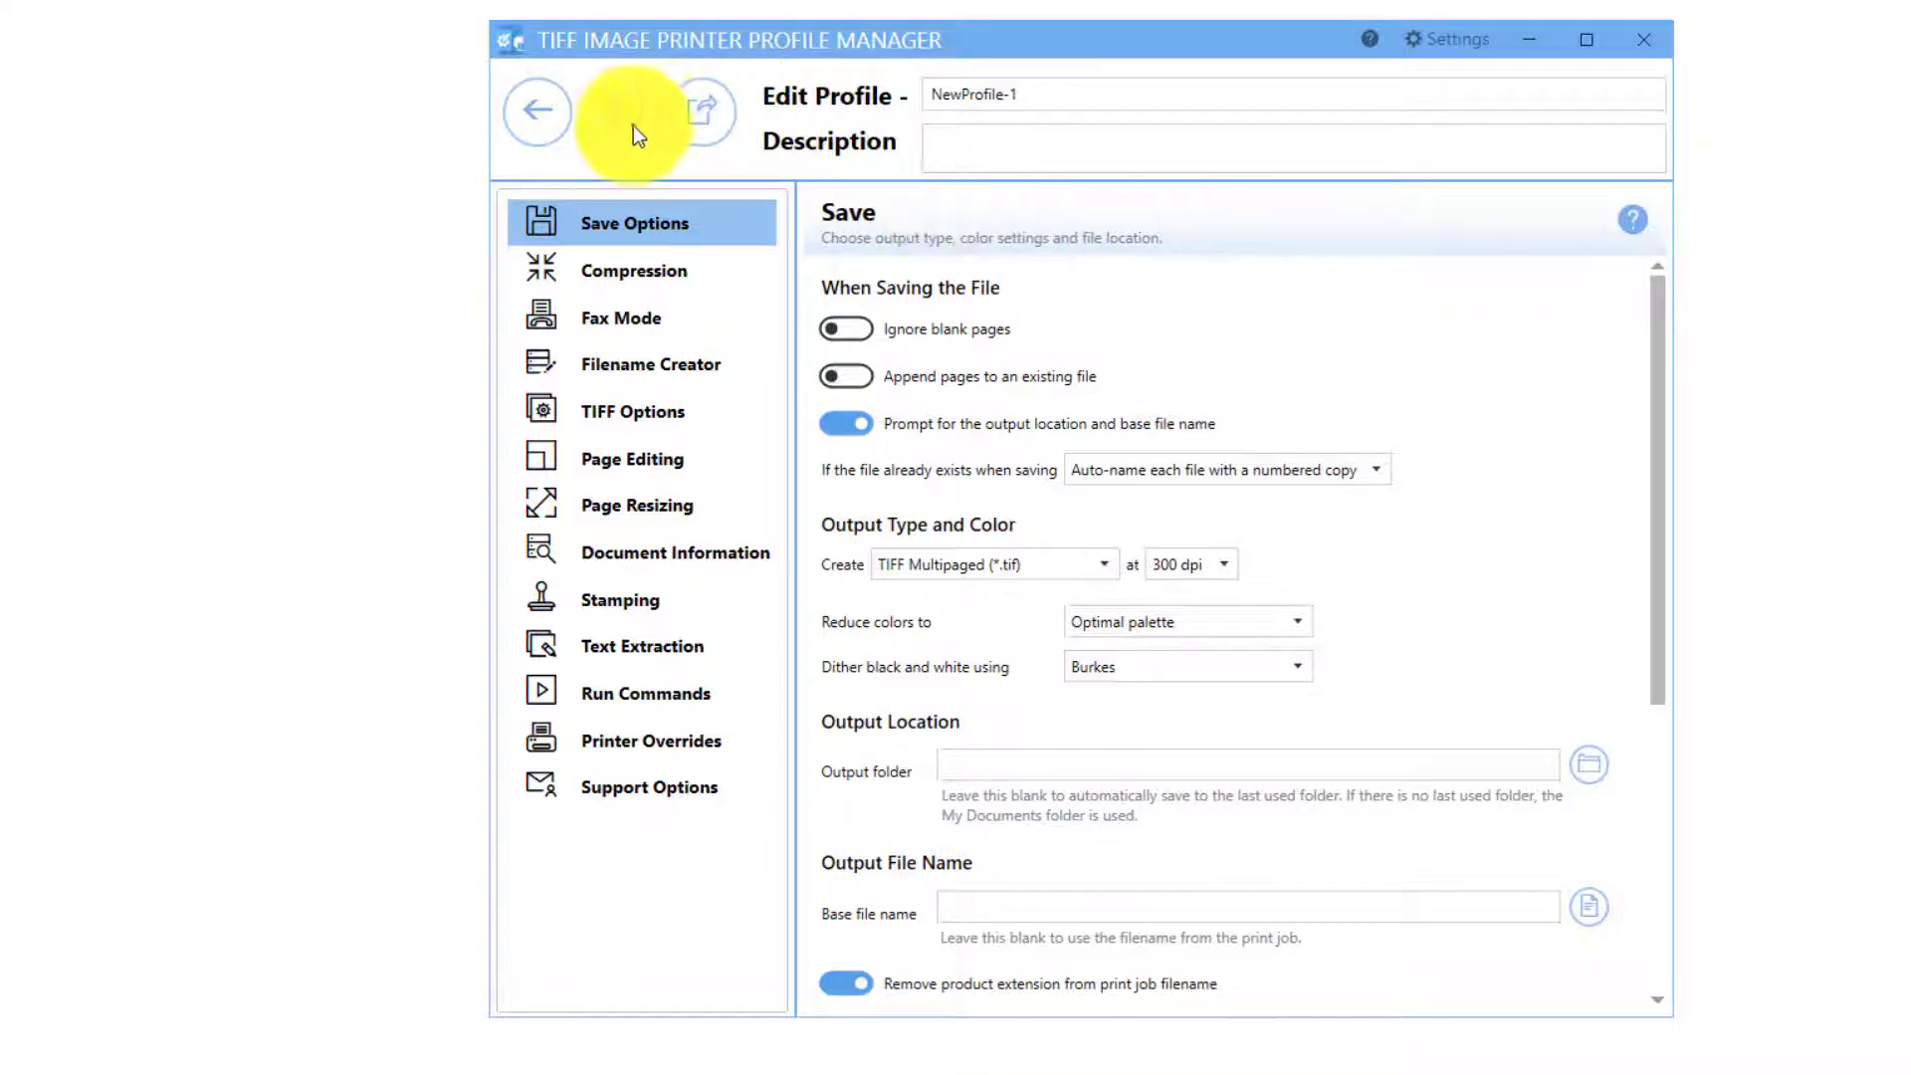
left_click(556, 124)
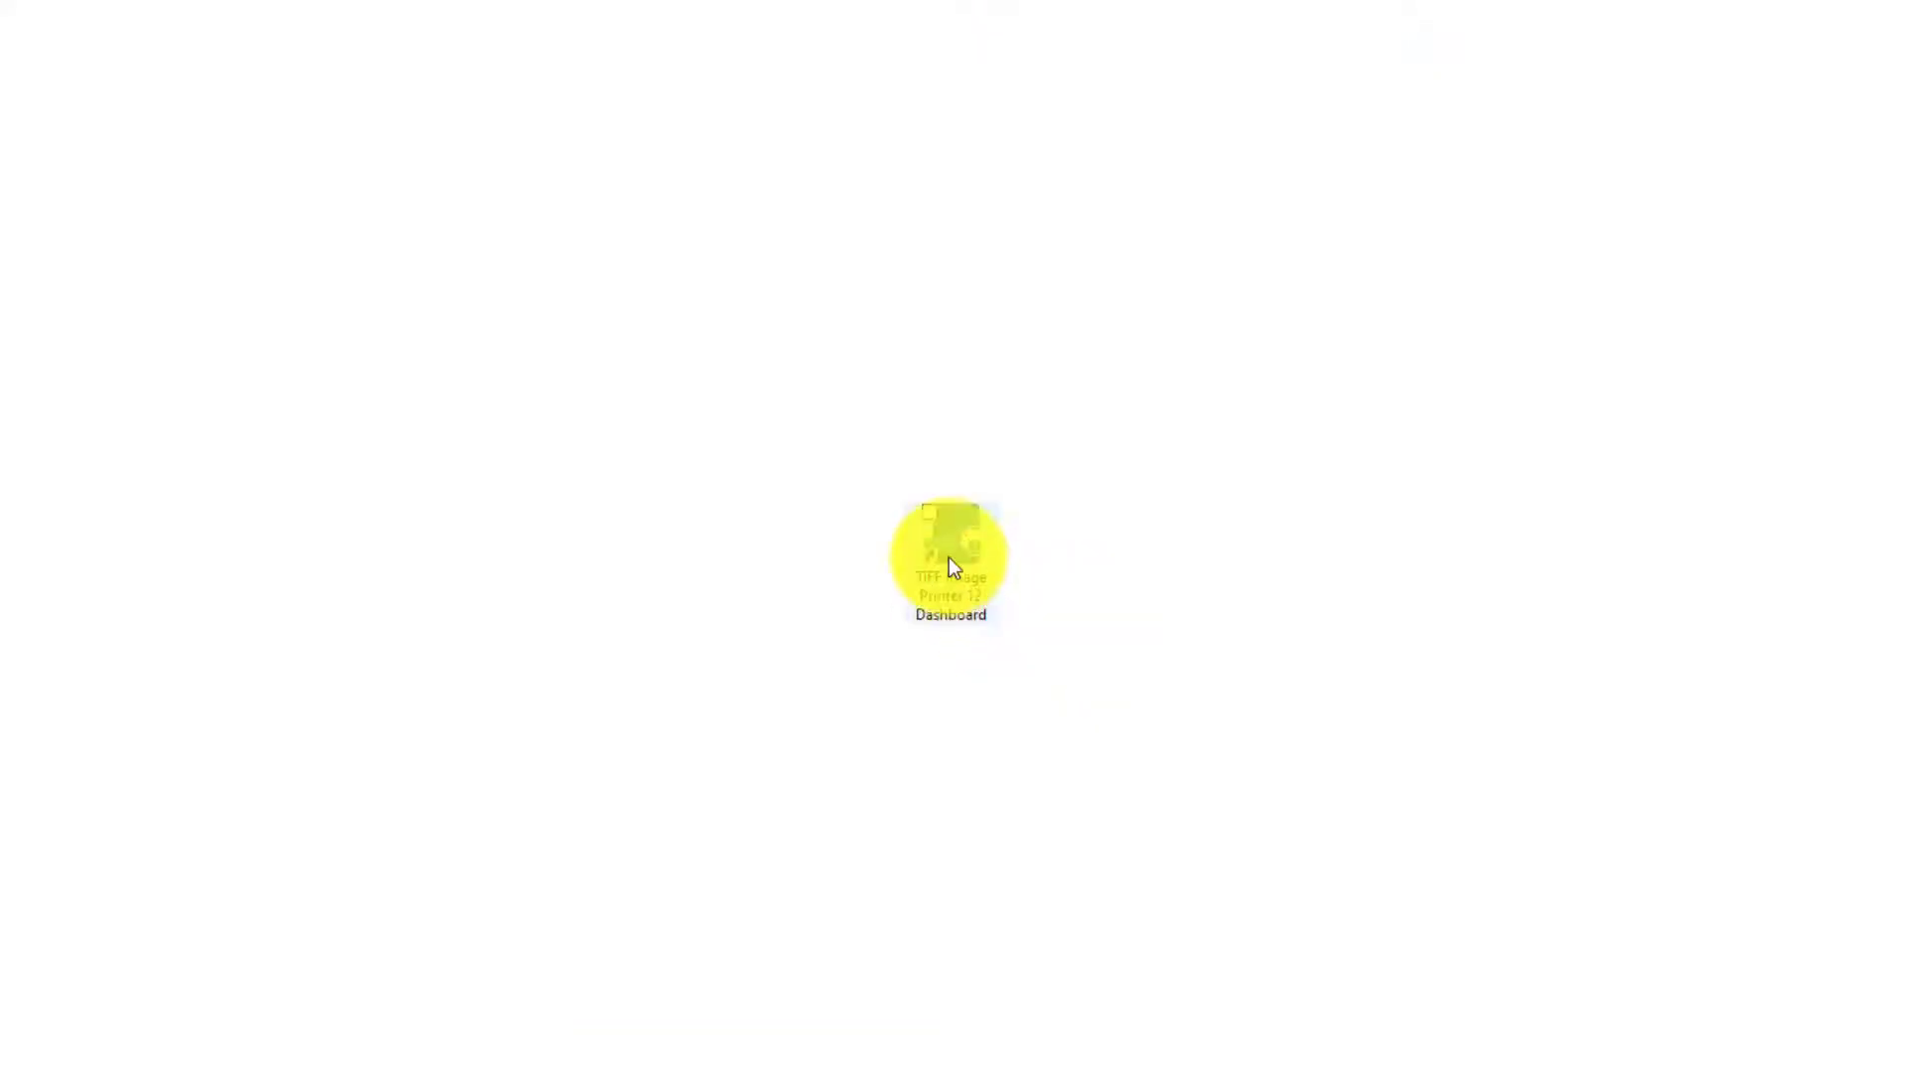
Step: Open the TIFF Image Printer 12 Dashboard from the desktop
left_click(948, 559)
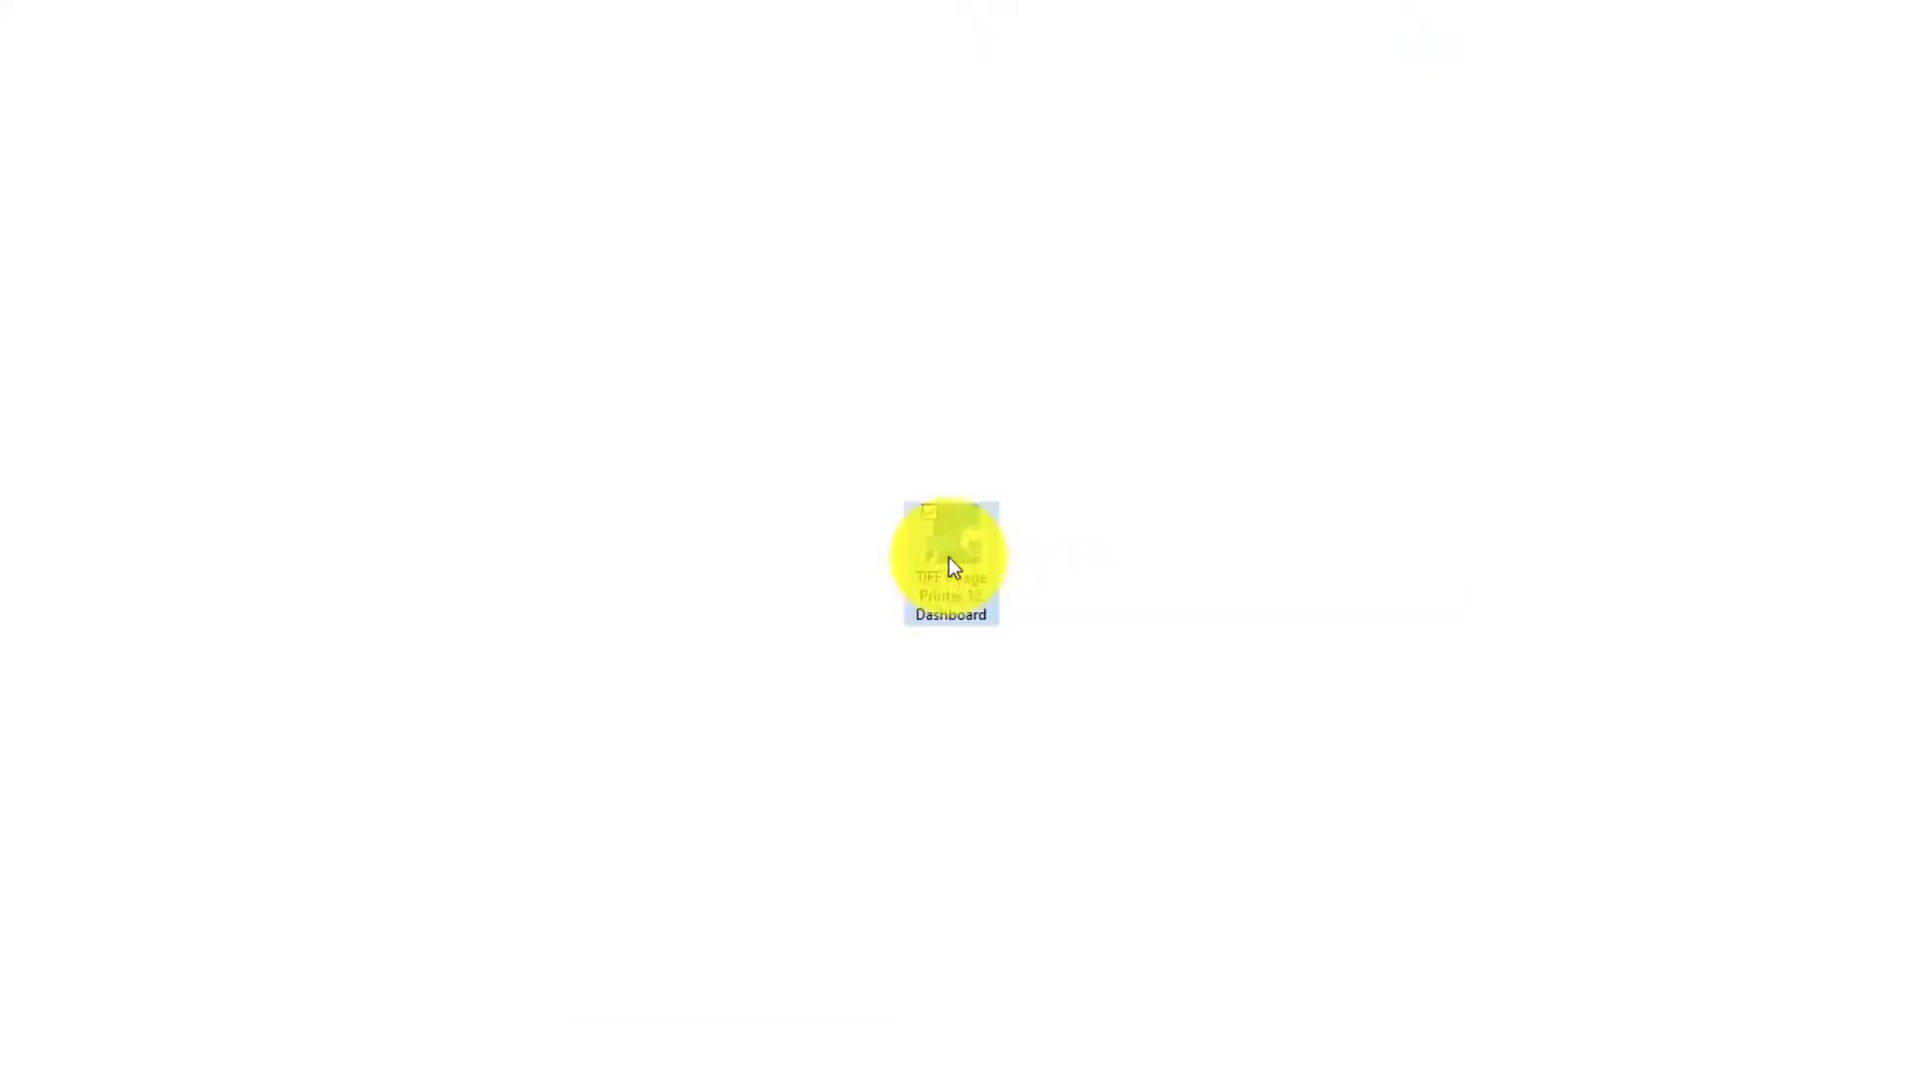
double_click(947, 558)
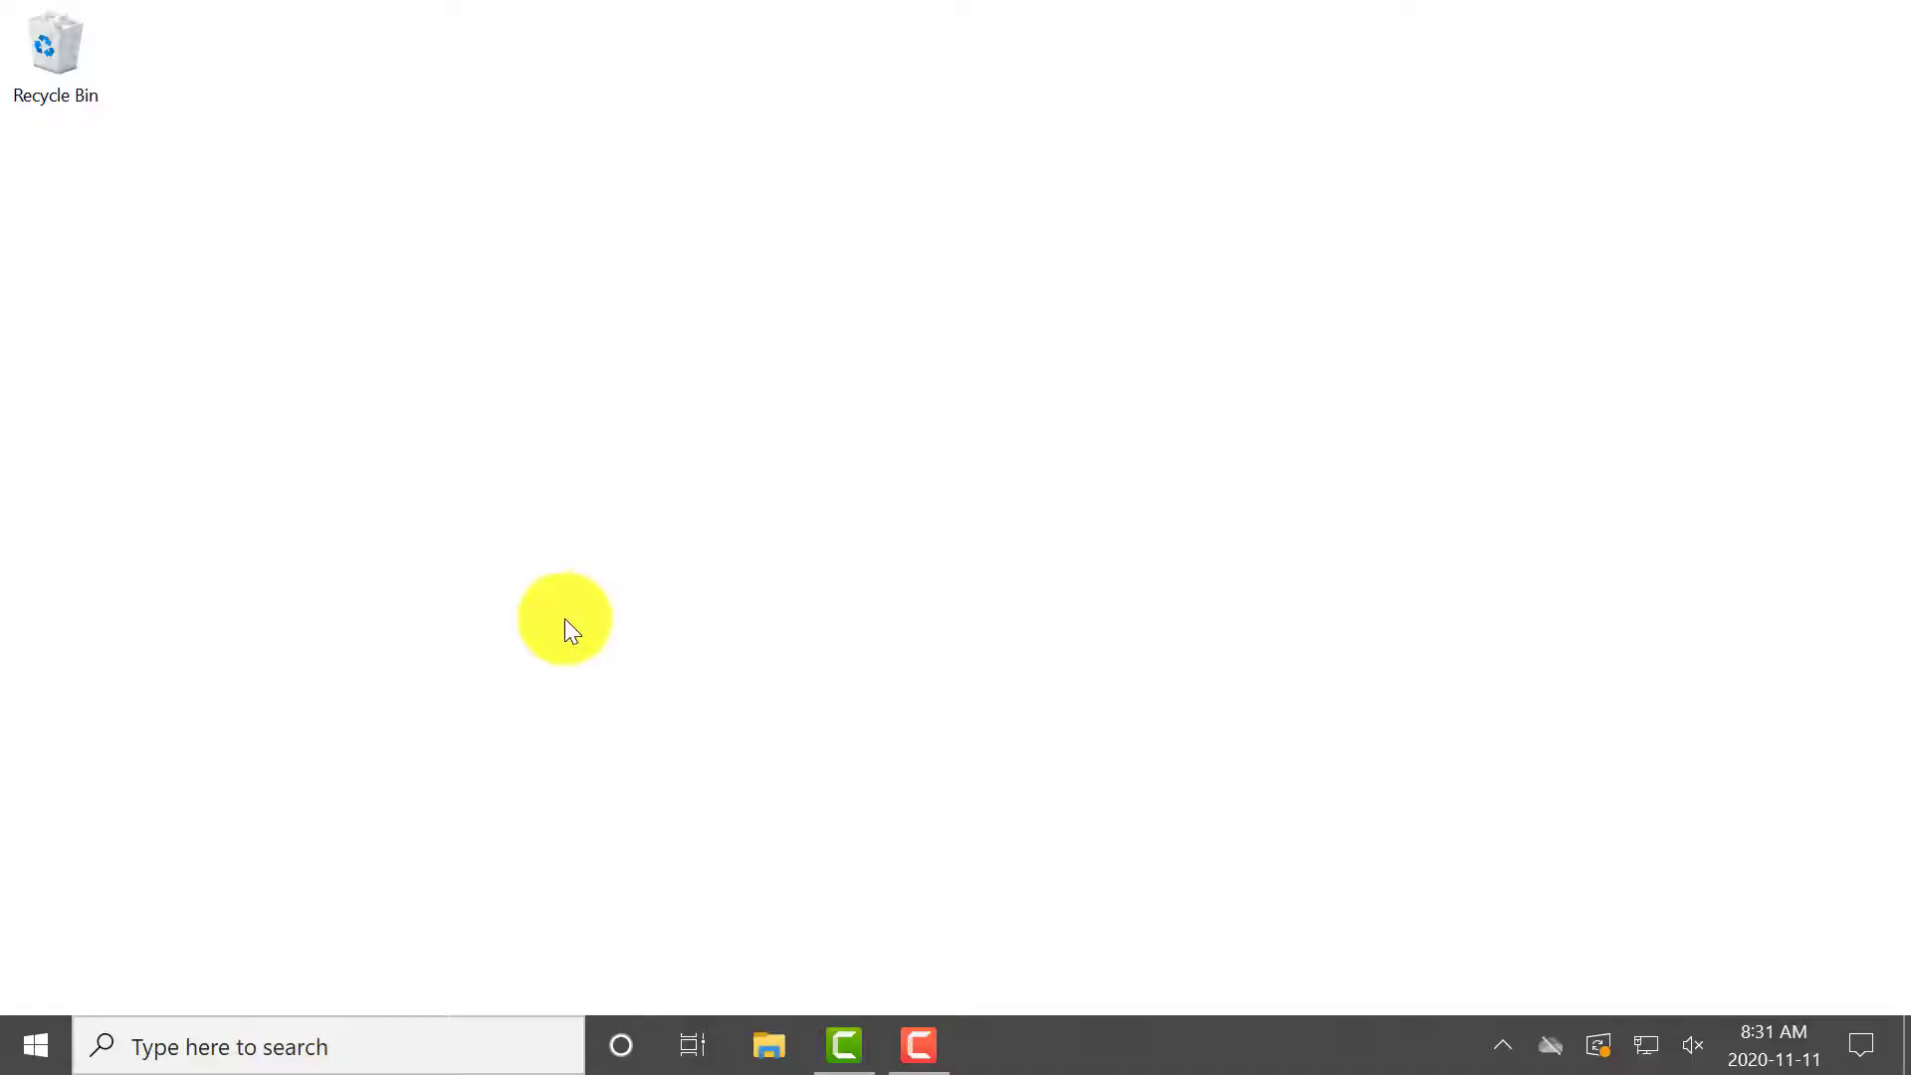
Step: Locate the TIFF, Raster and PDF Image Printer 12 Dashboard entries among the installed programs
left_click(30, 1045)
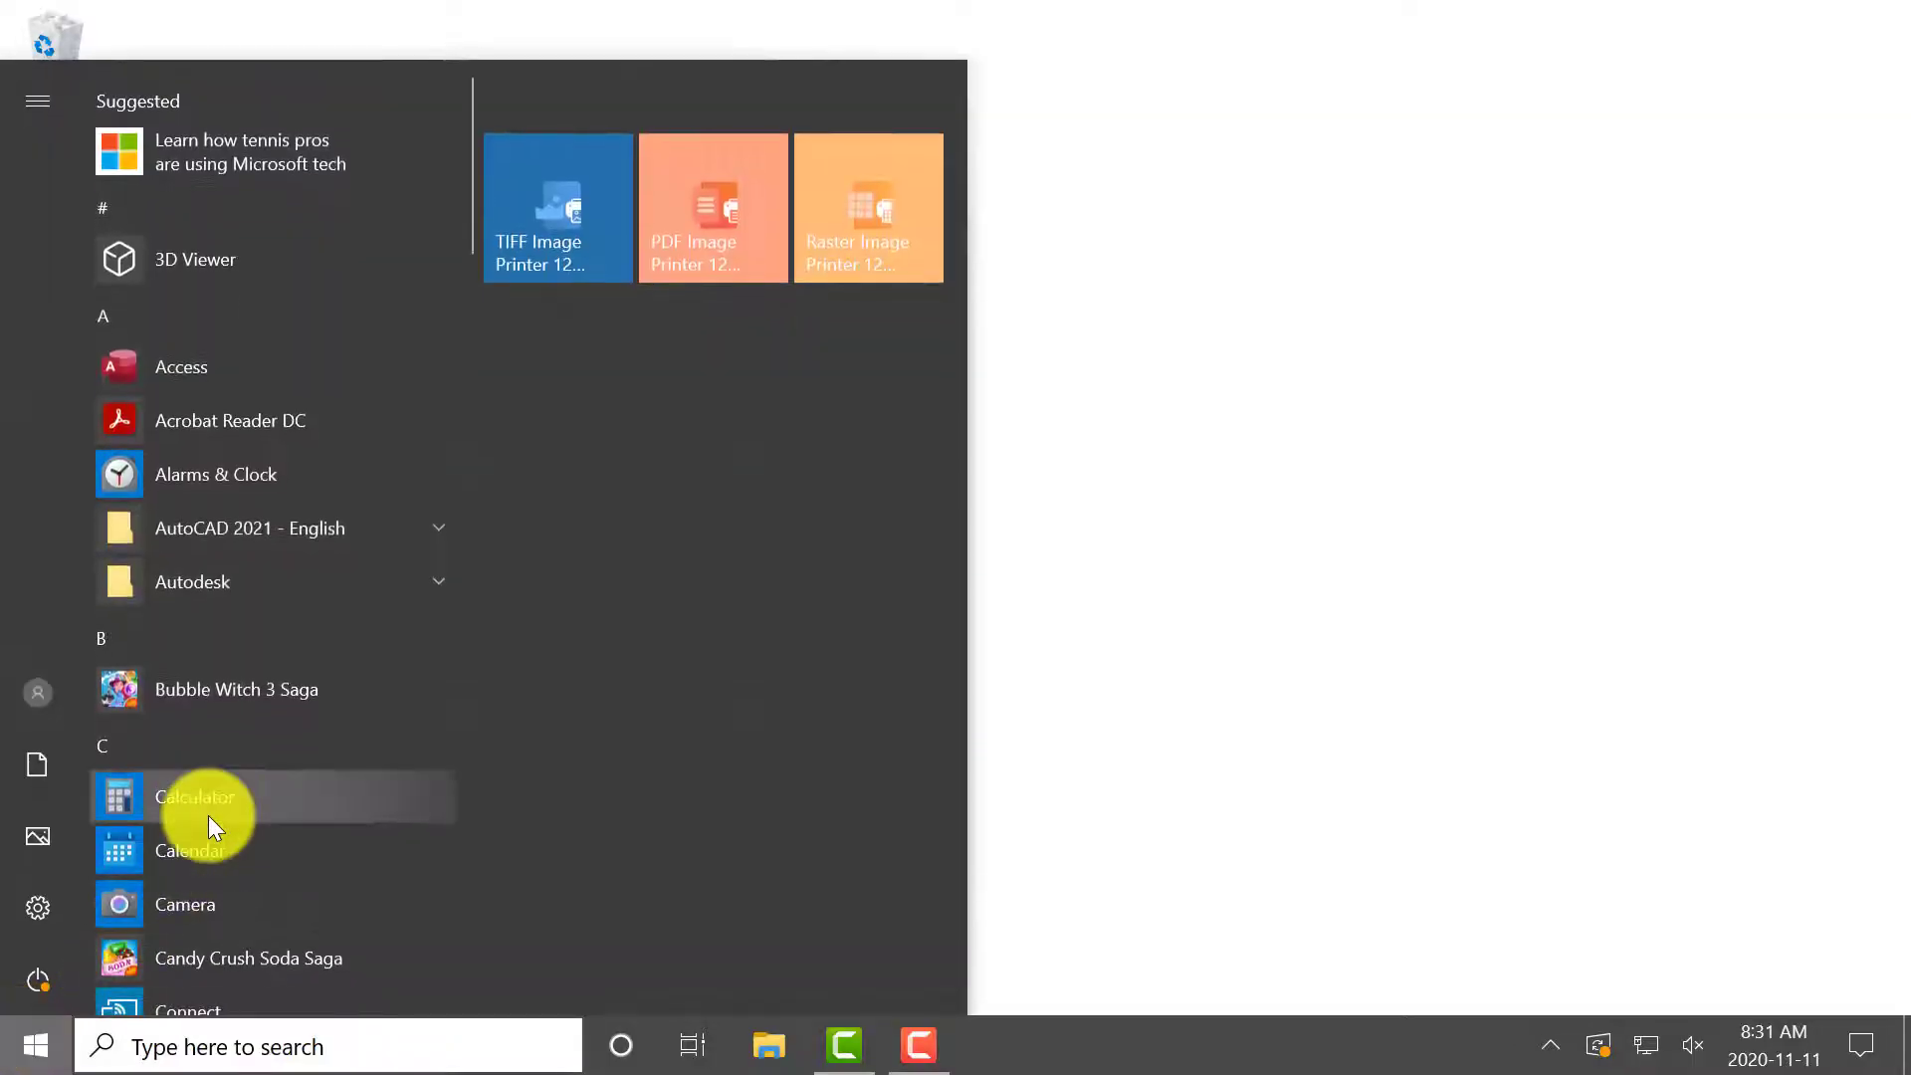
scroll(211, 822, "down", 10)
scroll(207, 815, "down", 8)
left_click(238, 635)
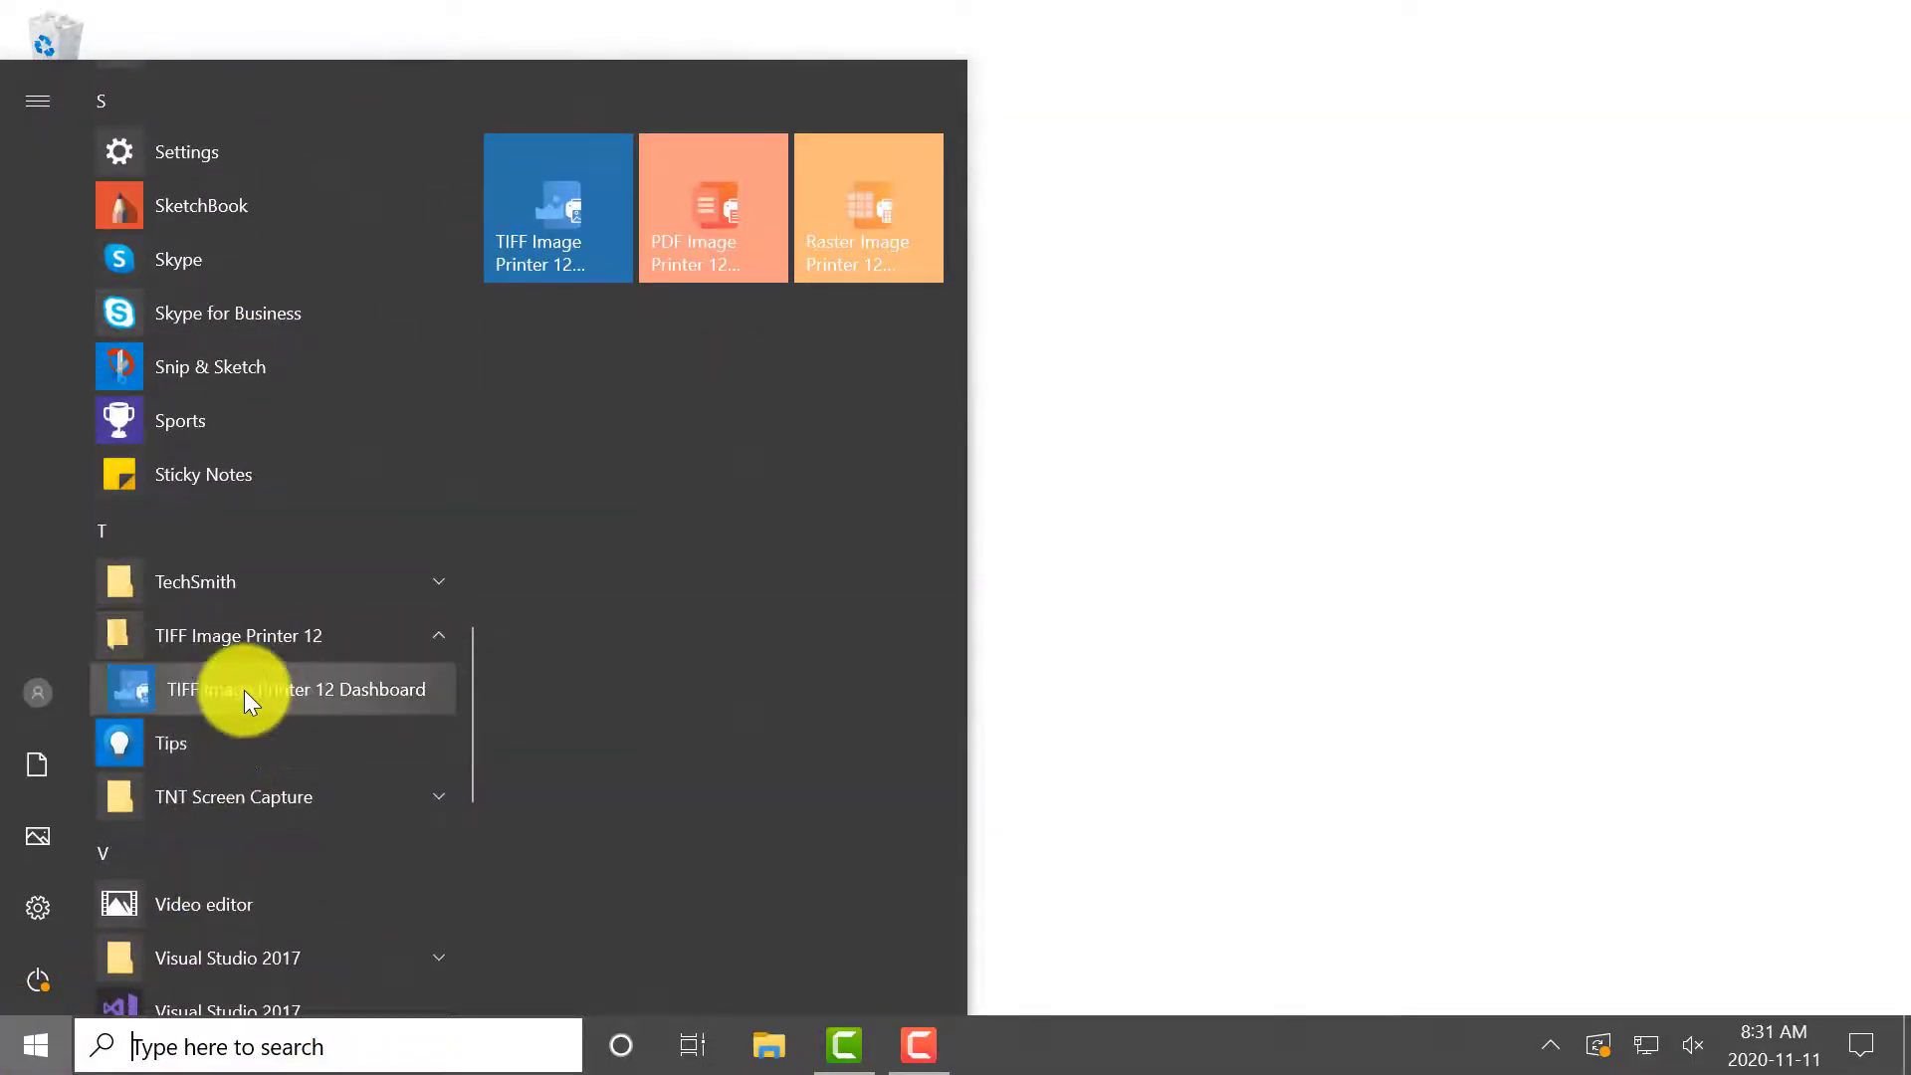
scroll(242, 690, "up", 3)
left_click(268, 340)
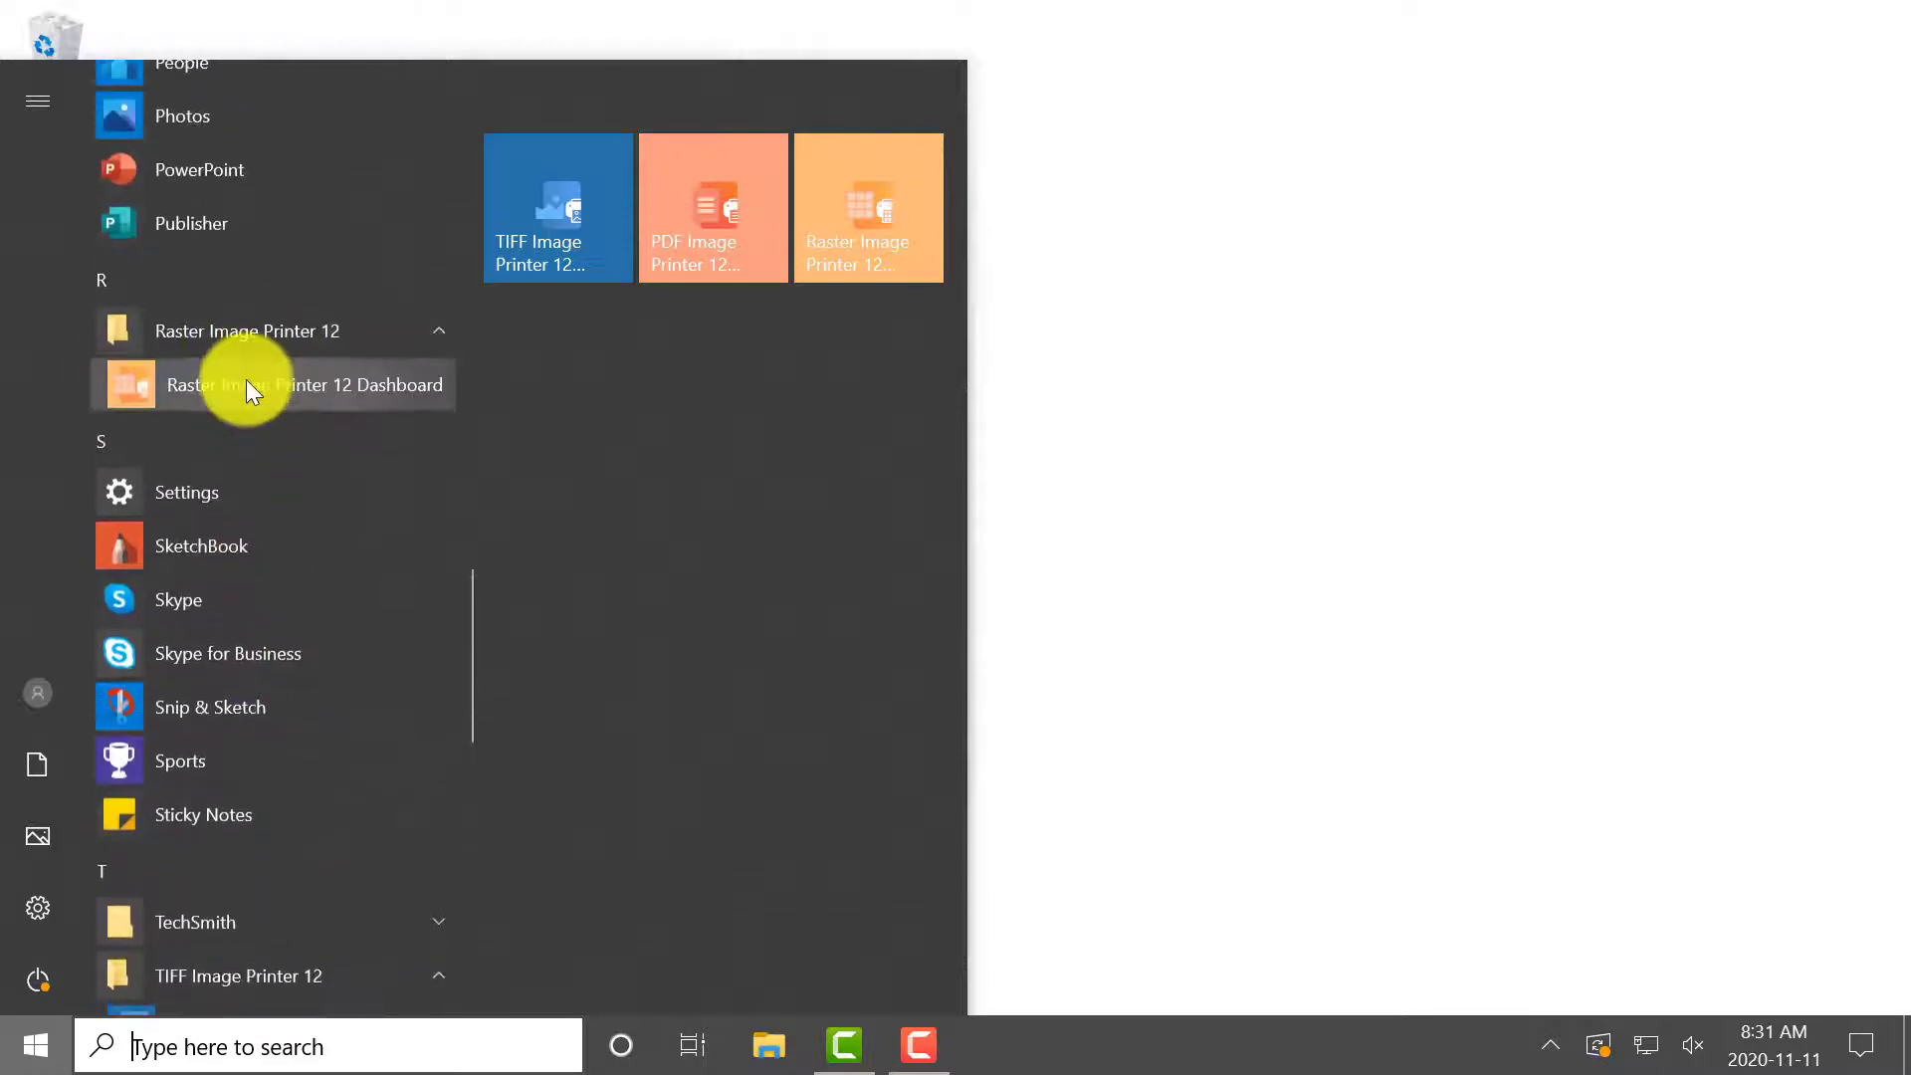
scroll(245, 380, "up", 3)
scroll(249, 358, "up", 1)
left_click(249, 303)
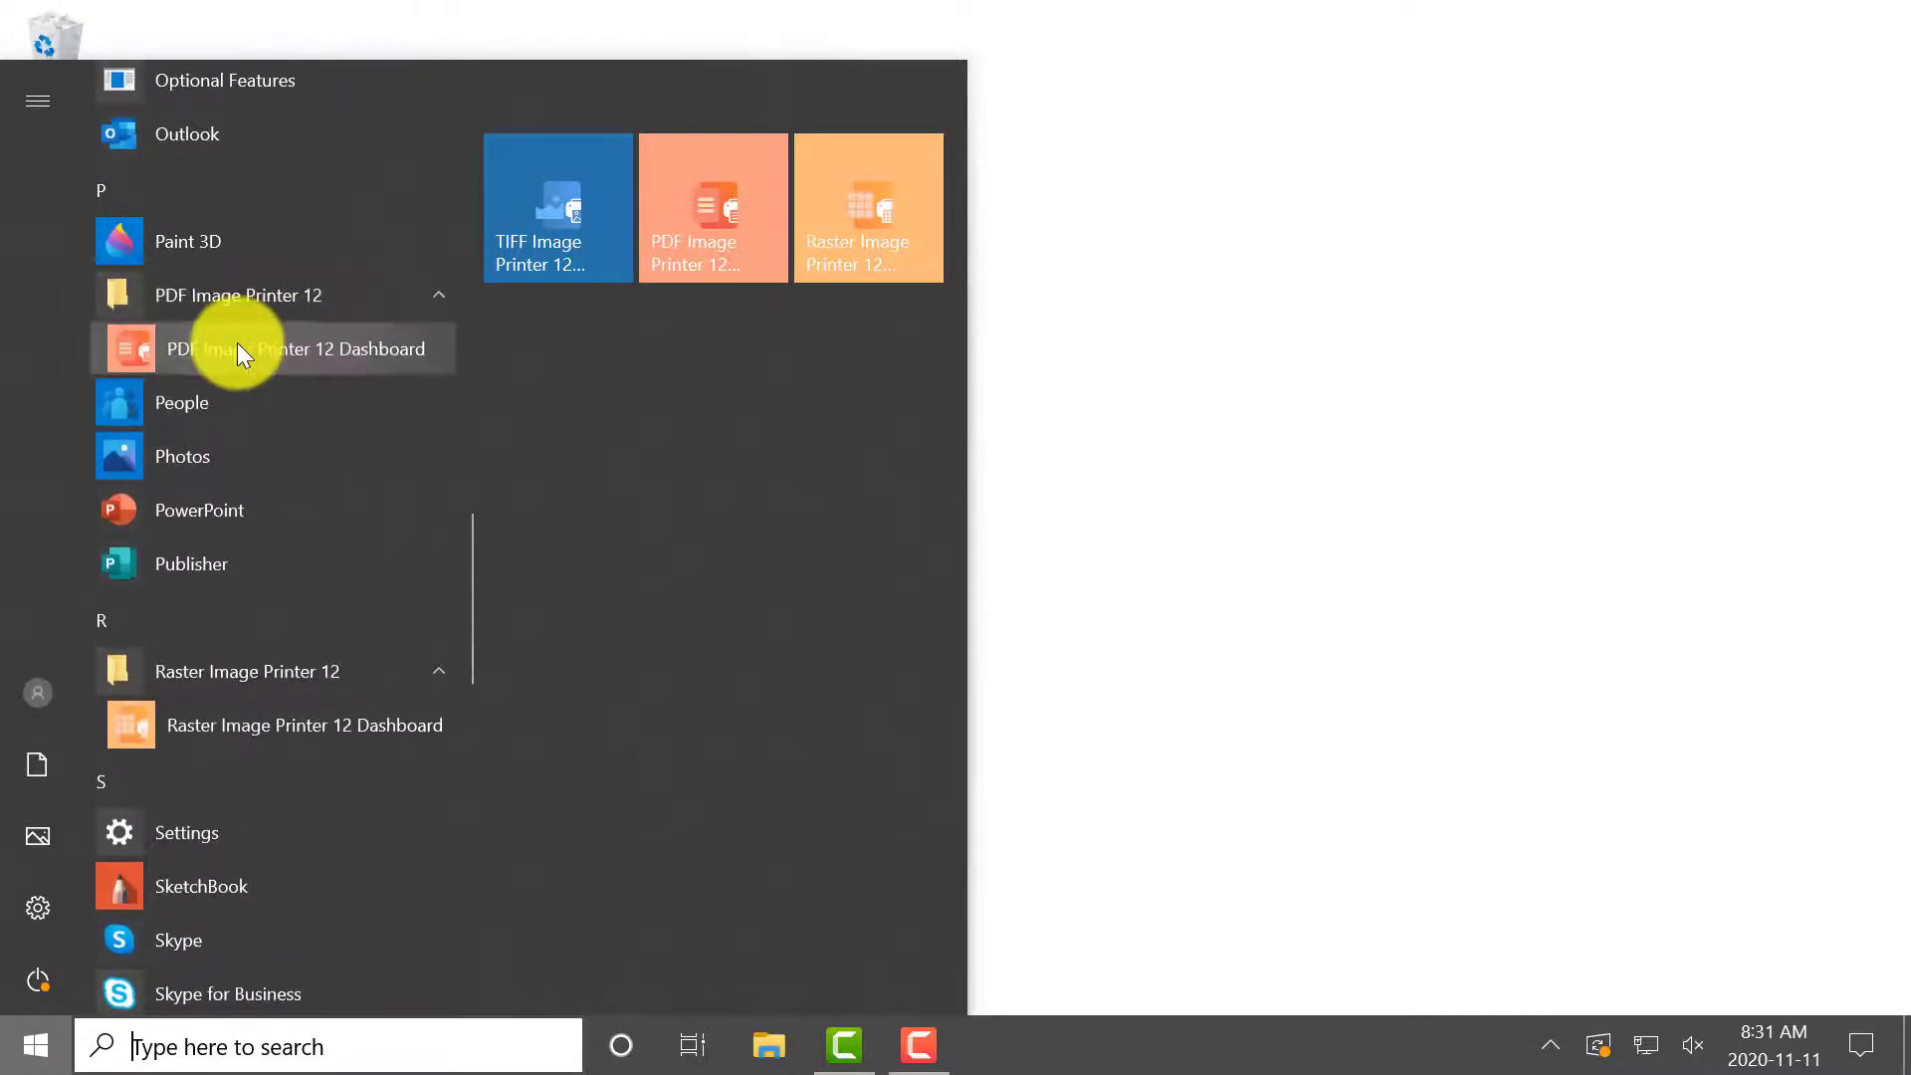
left_click(237, 348)
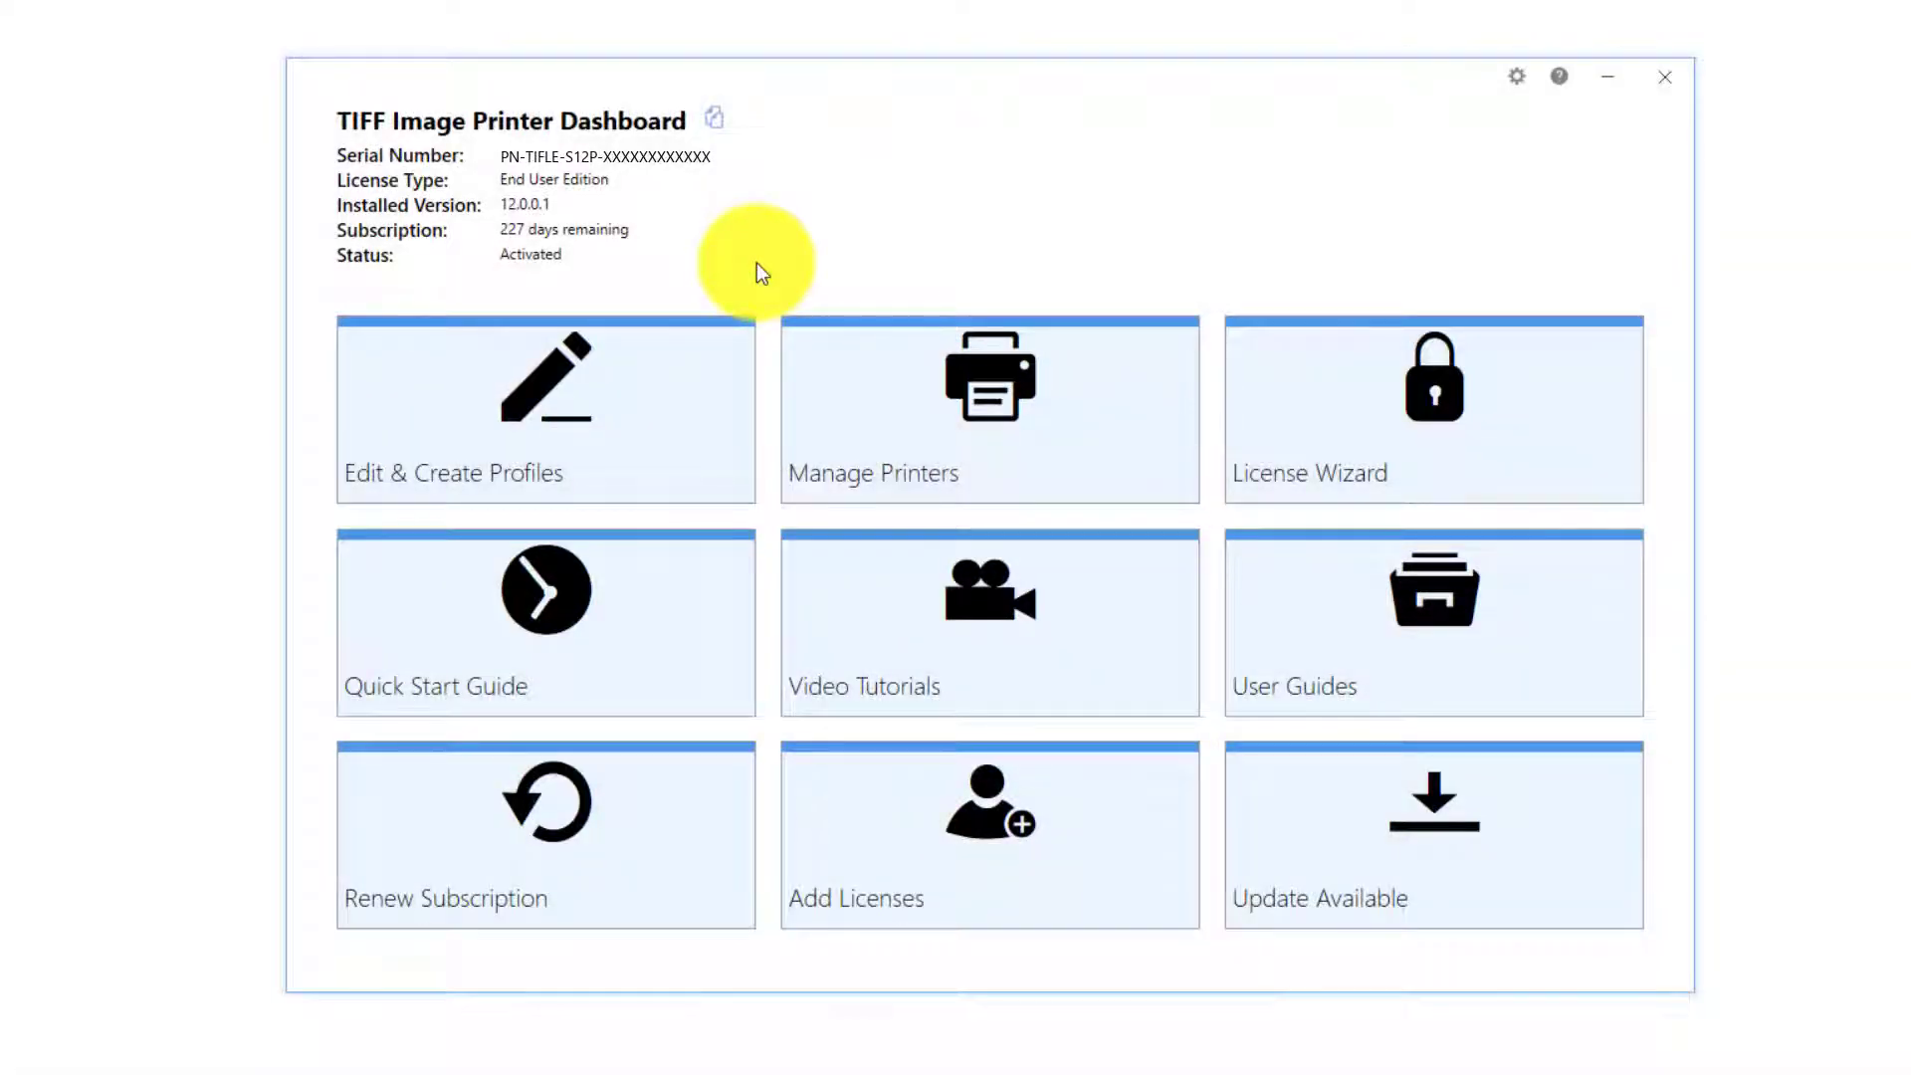
Step: Open the TIFF profile manager from the dashboard to edit and create profiles
left_click(704, 397)
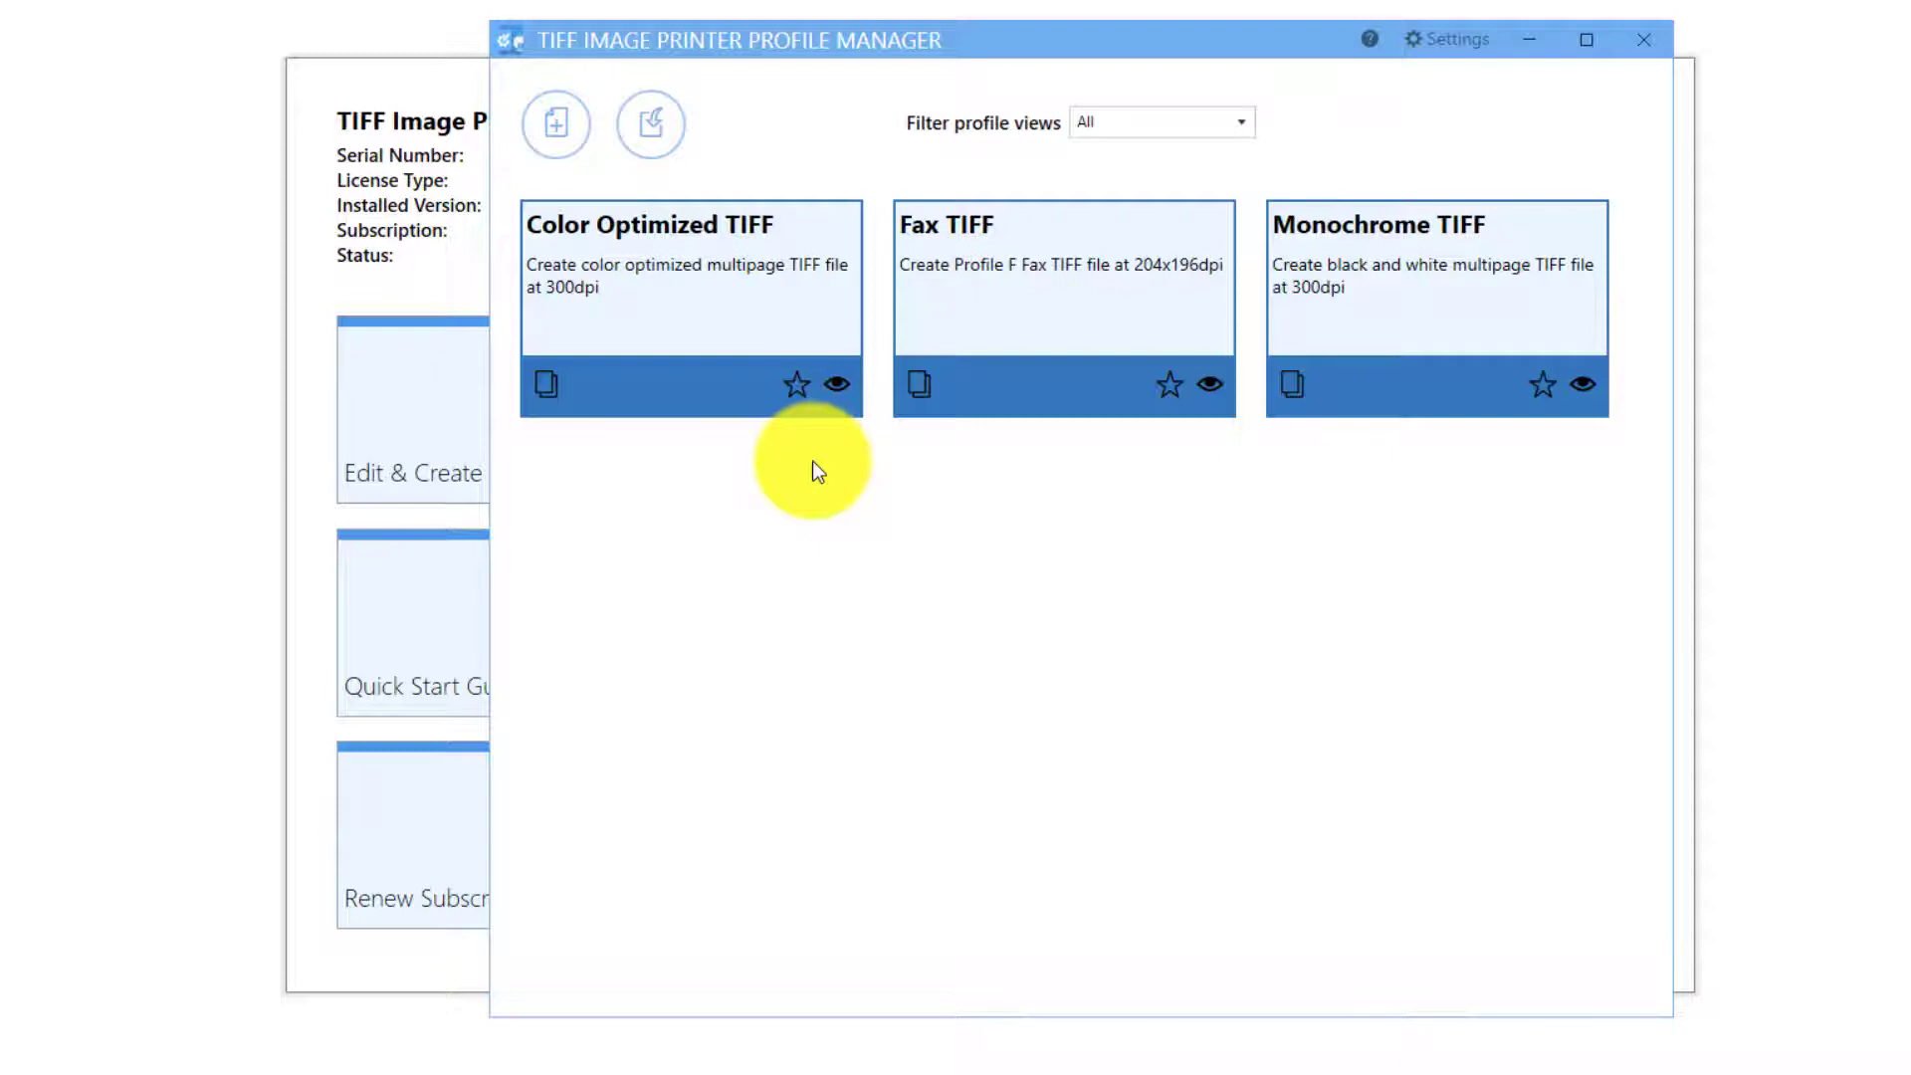
Step: Try the Favorites filter with Color Optimized TIFF marked as a favorite, and restore the All view with the favorite removed
left_click(796, 384)
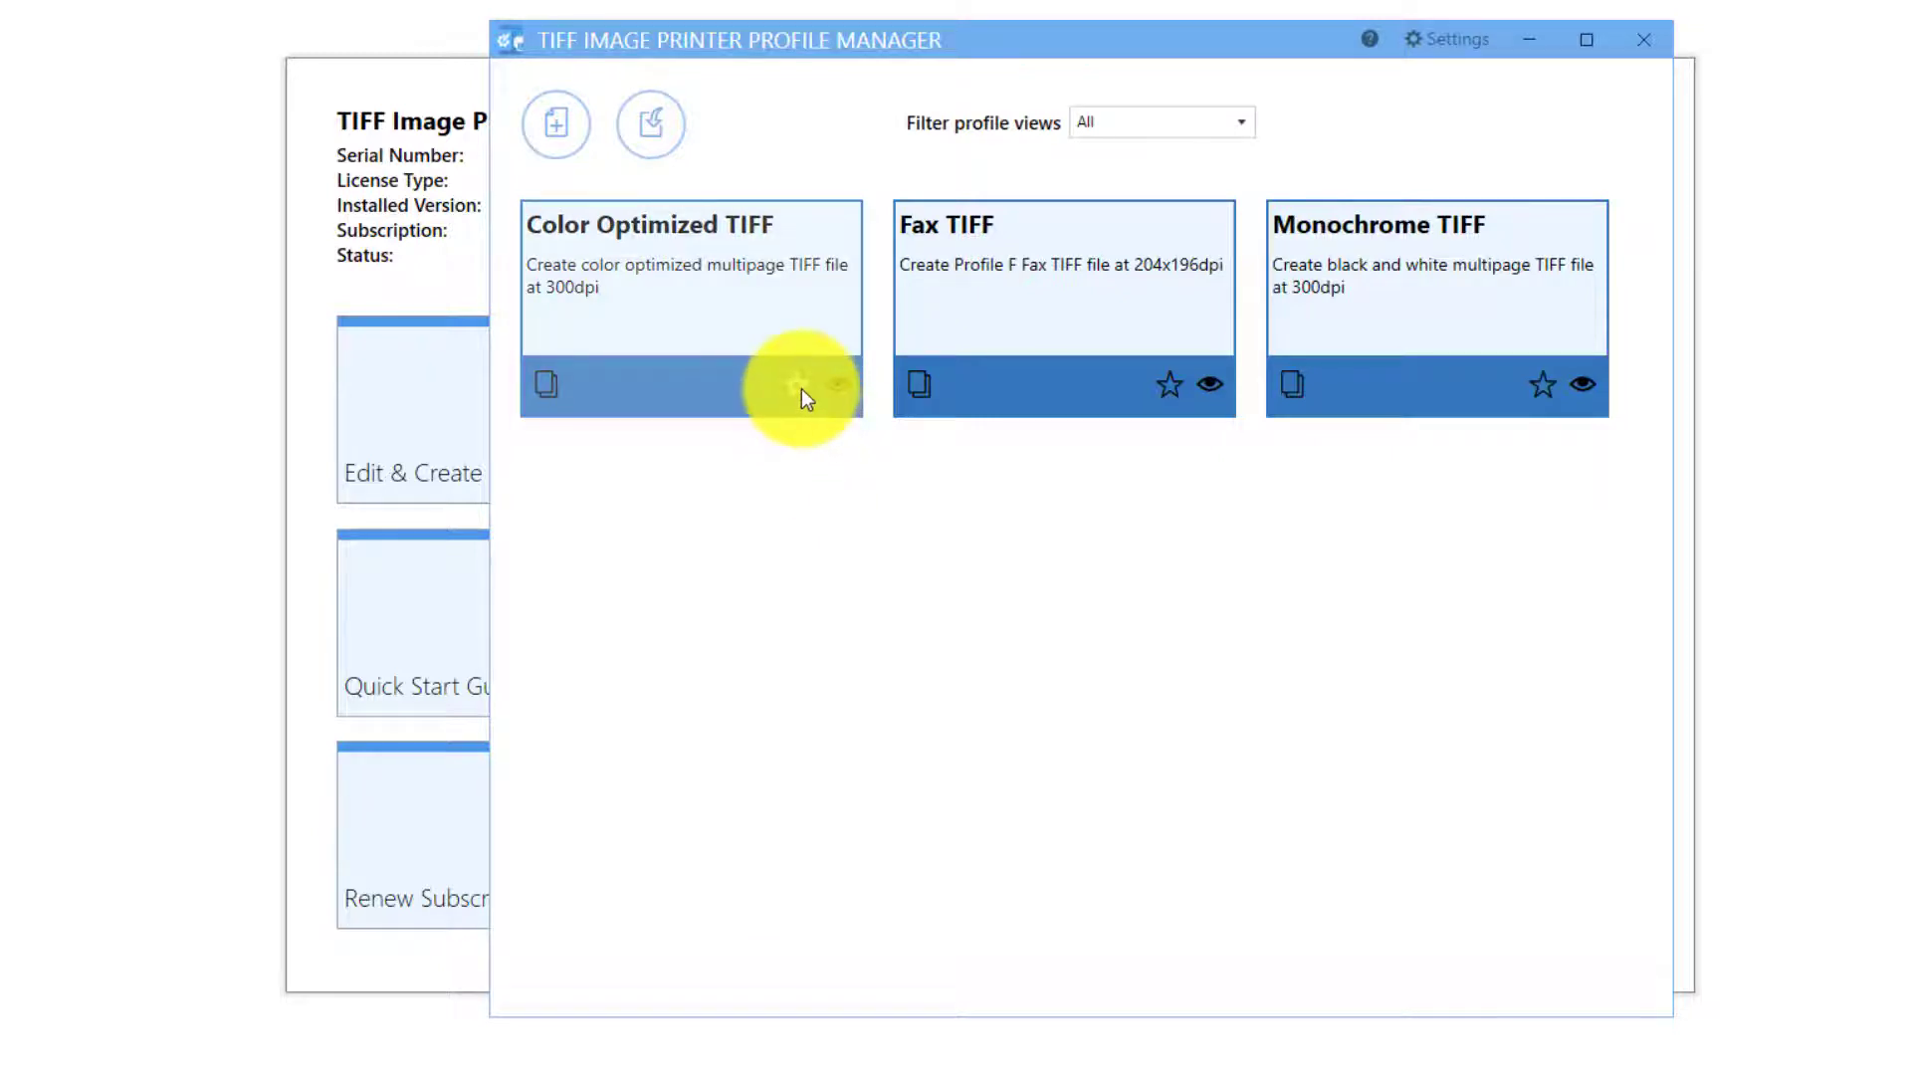
left_click(1123, 132)
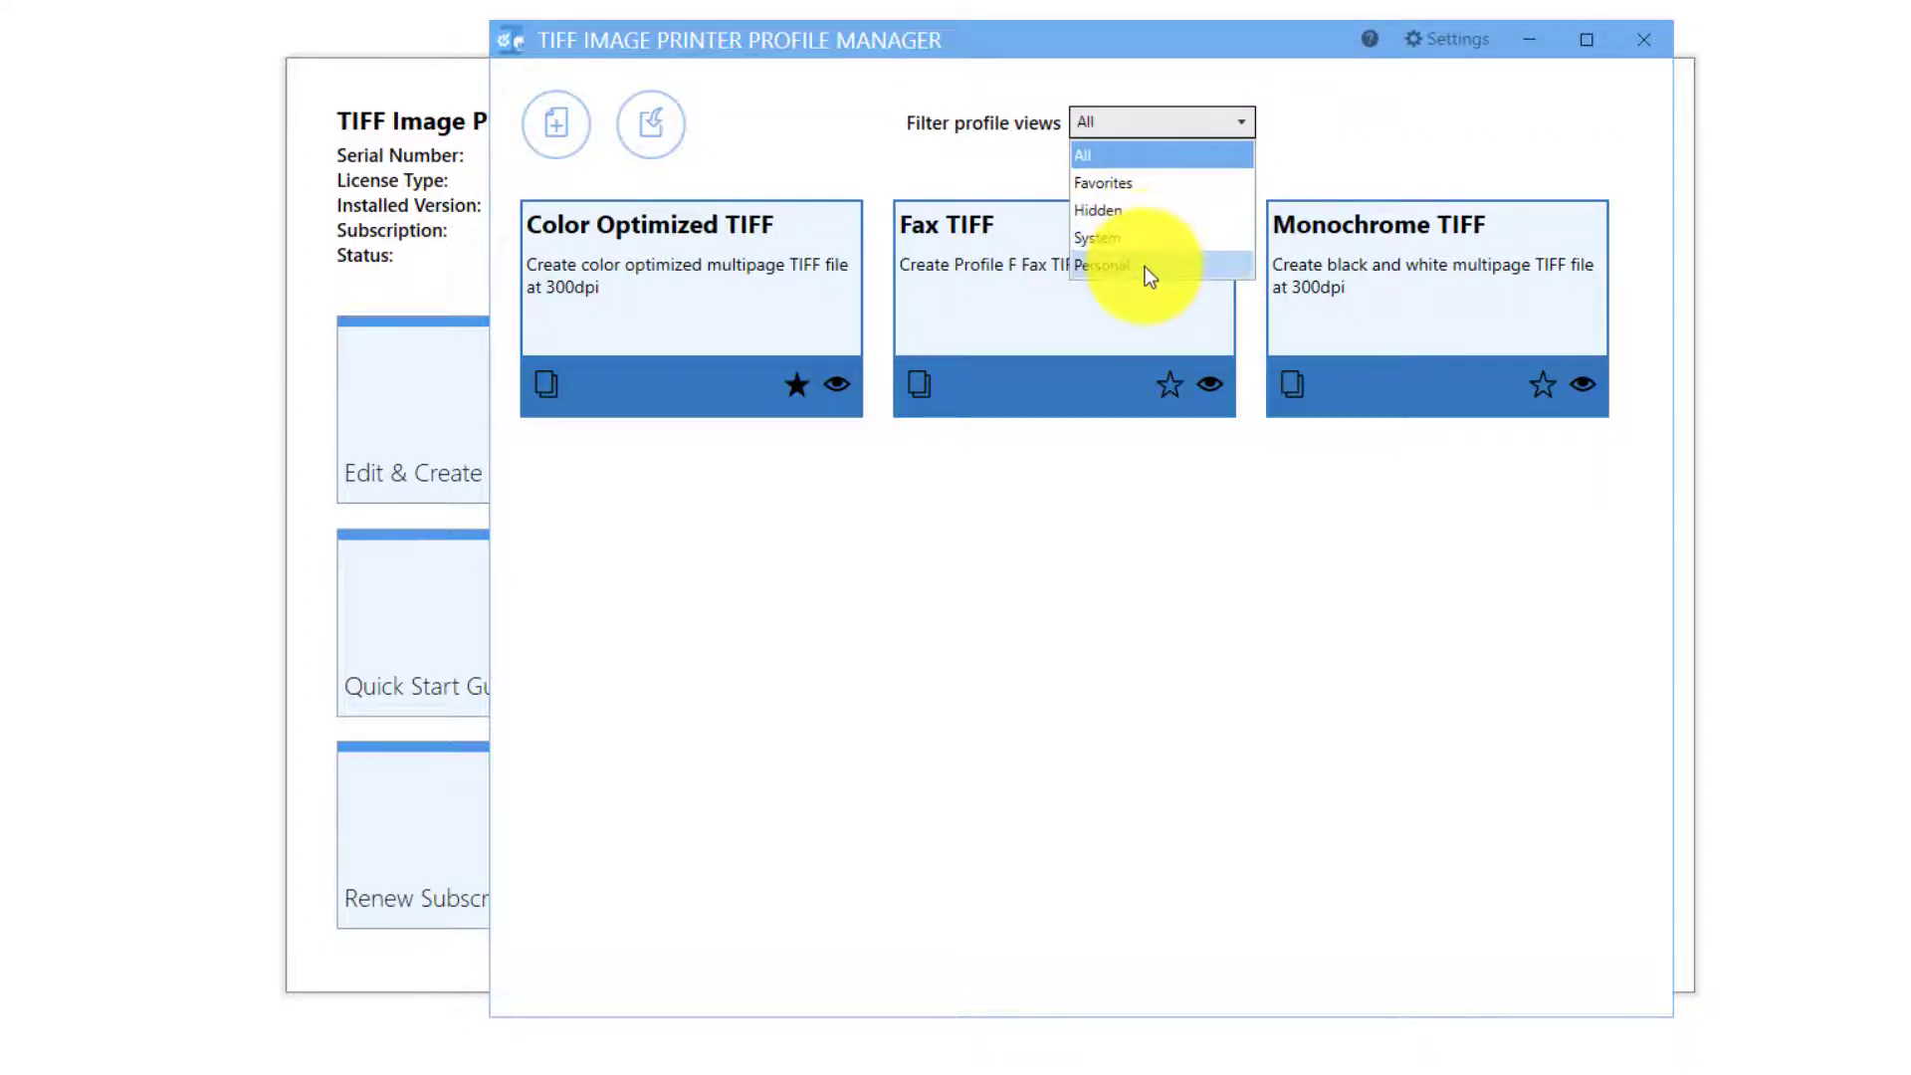
left_click(1150, 190)
left_click(1146, 131)
left_click(1145, 156)
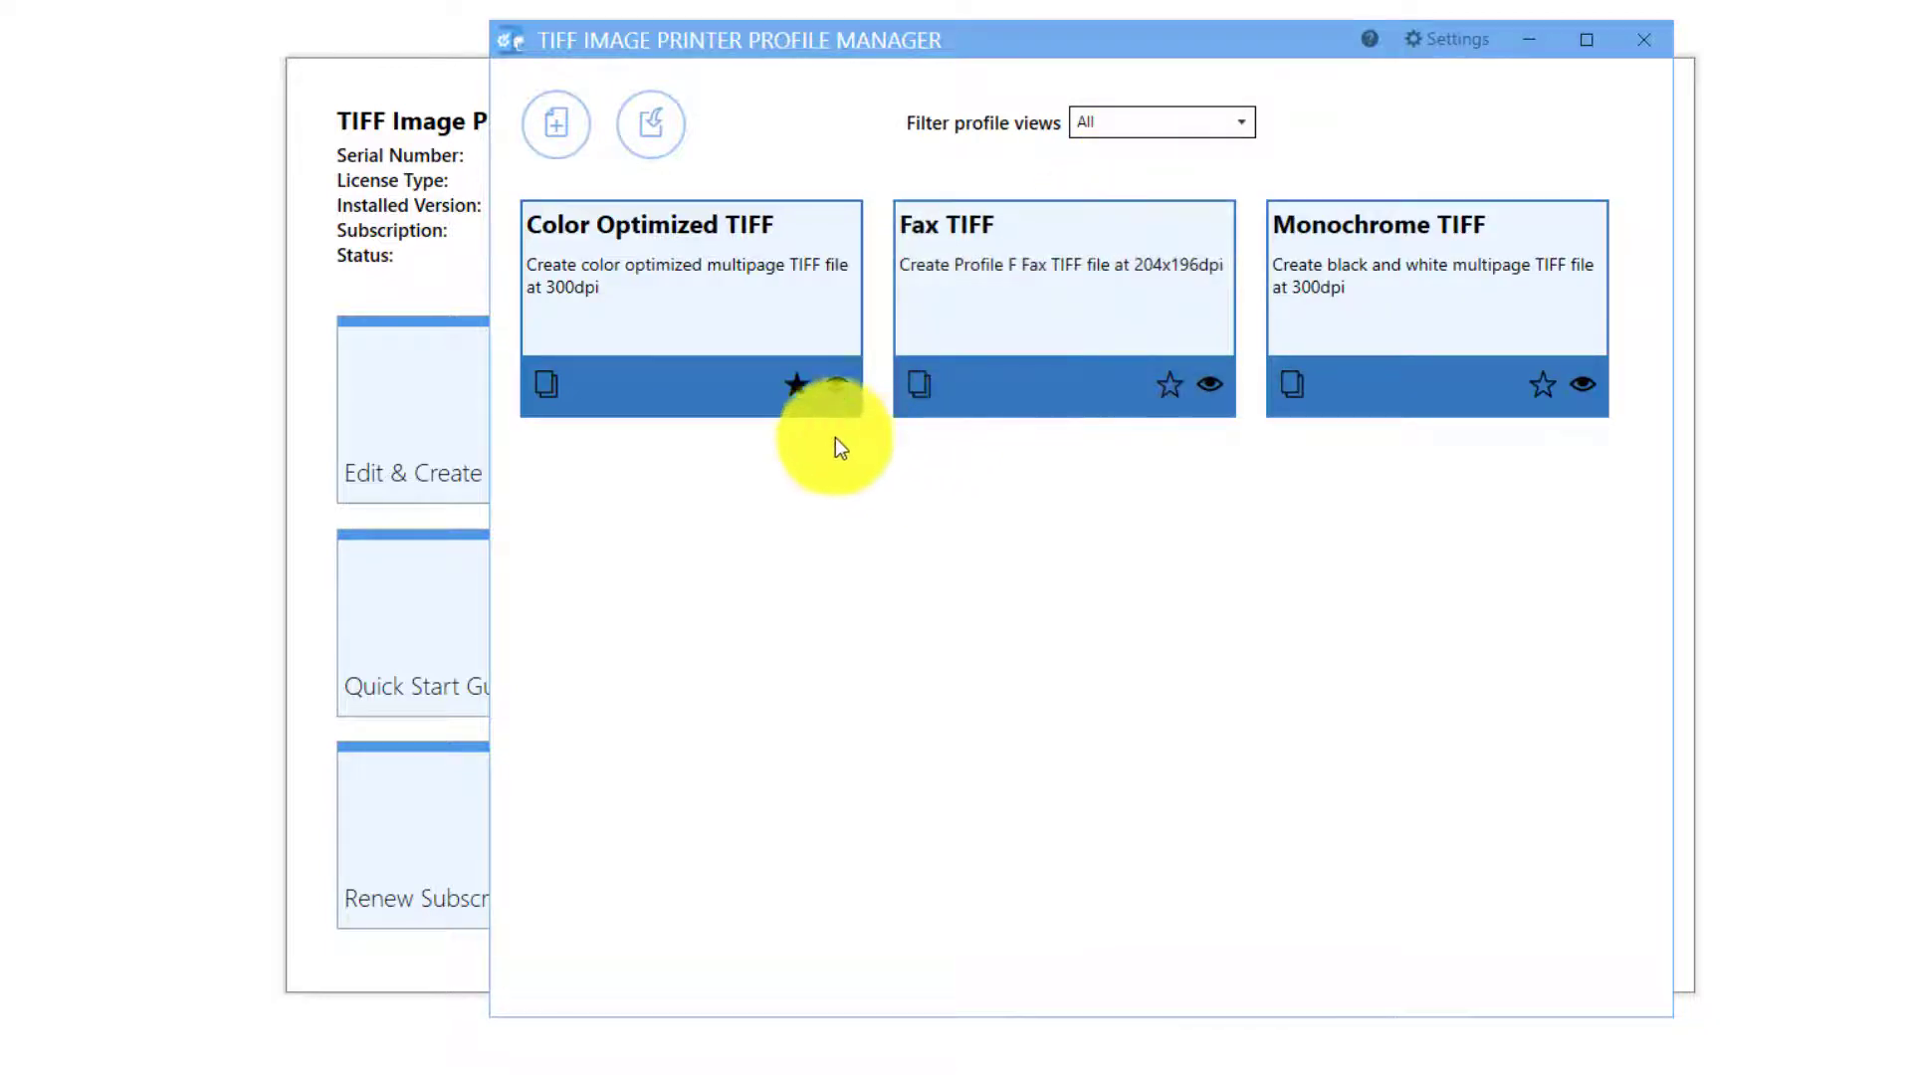
left_click(797, 385)
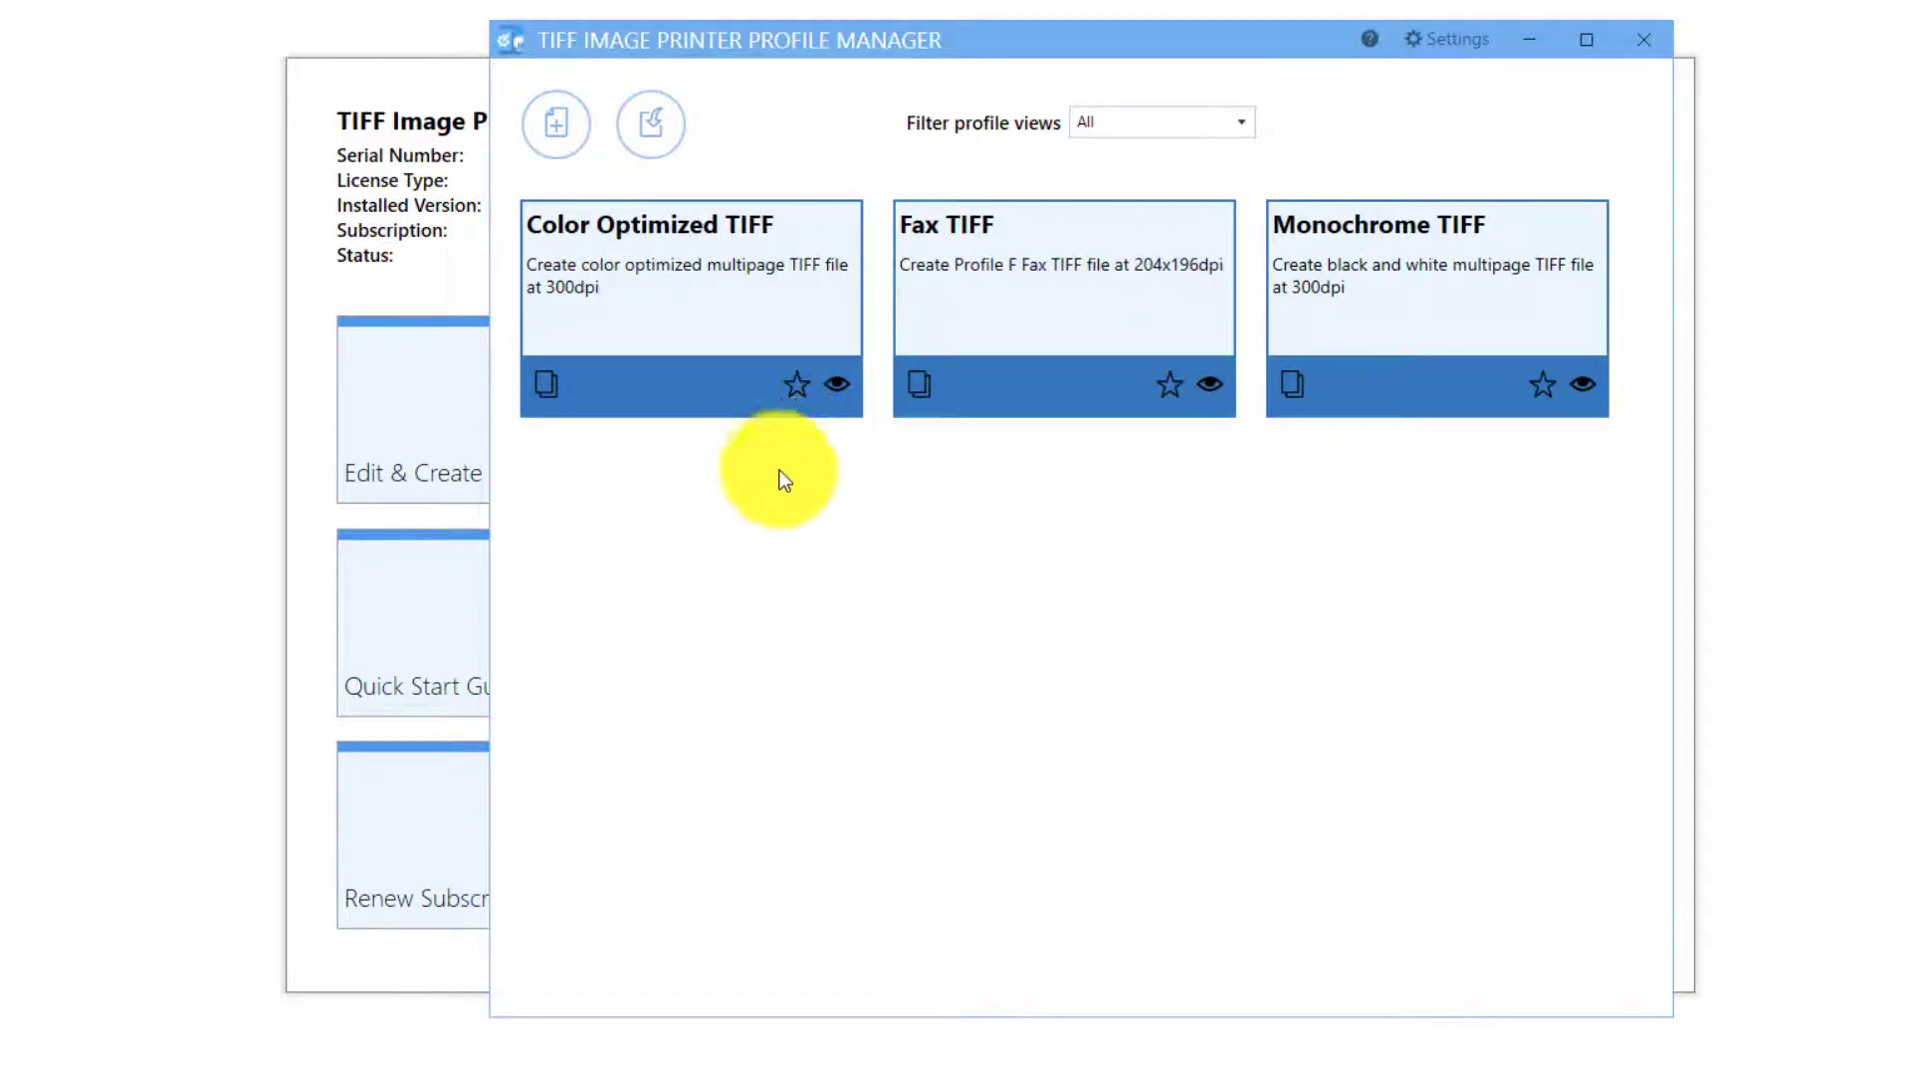
Step: Create a new TIFF profile named "My Profile" with the description "my profile"
left_click(554, 138)
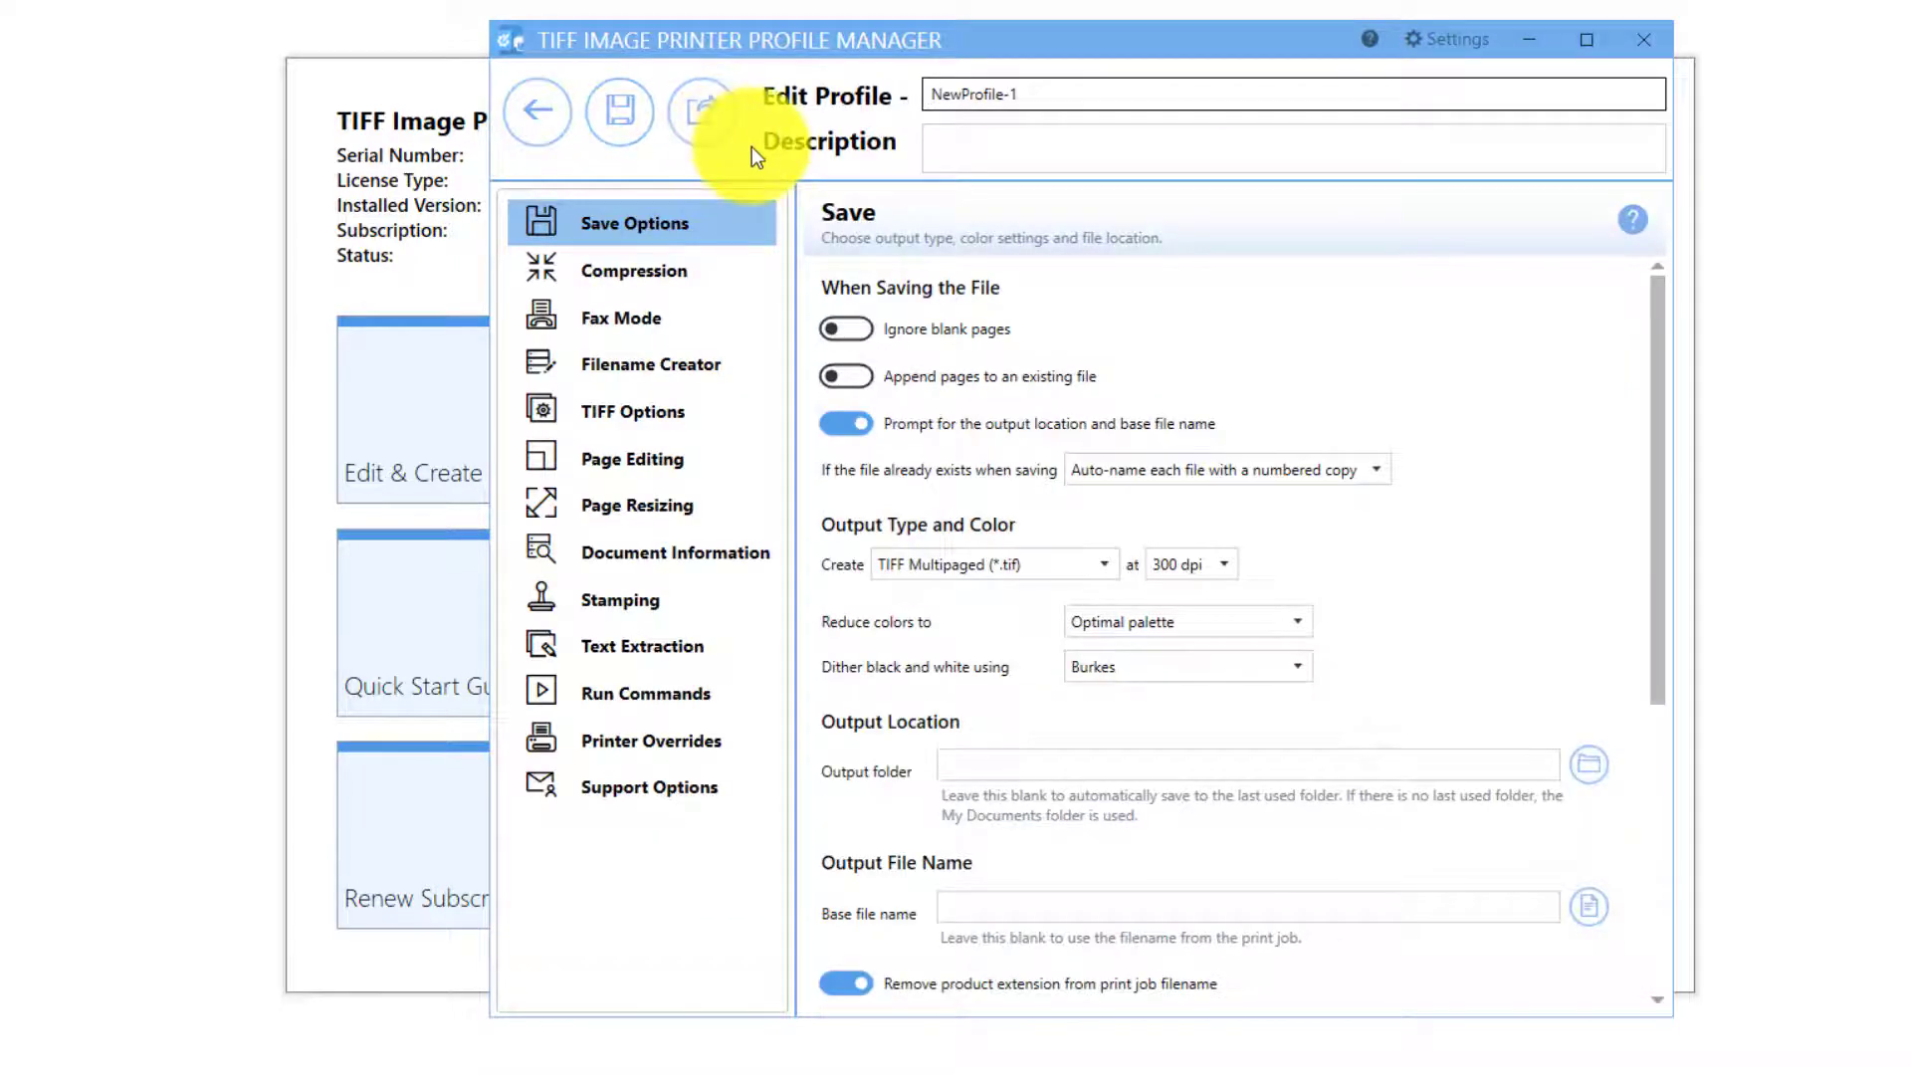
left_click_drag(1024, 98, 796, 101)
type("My Profile")
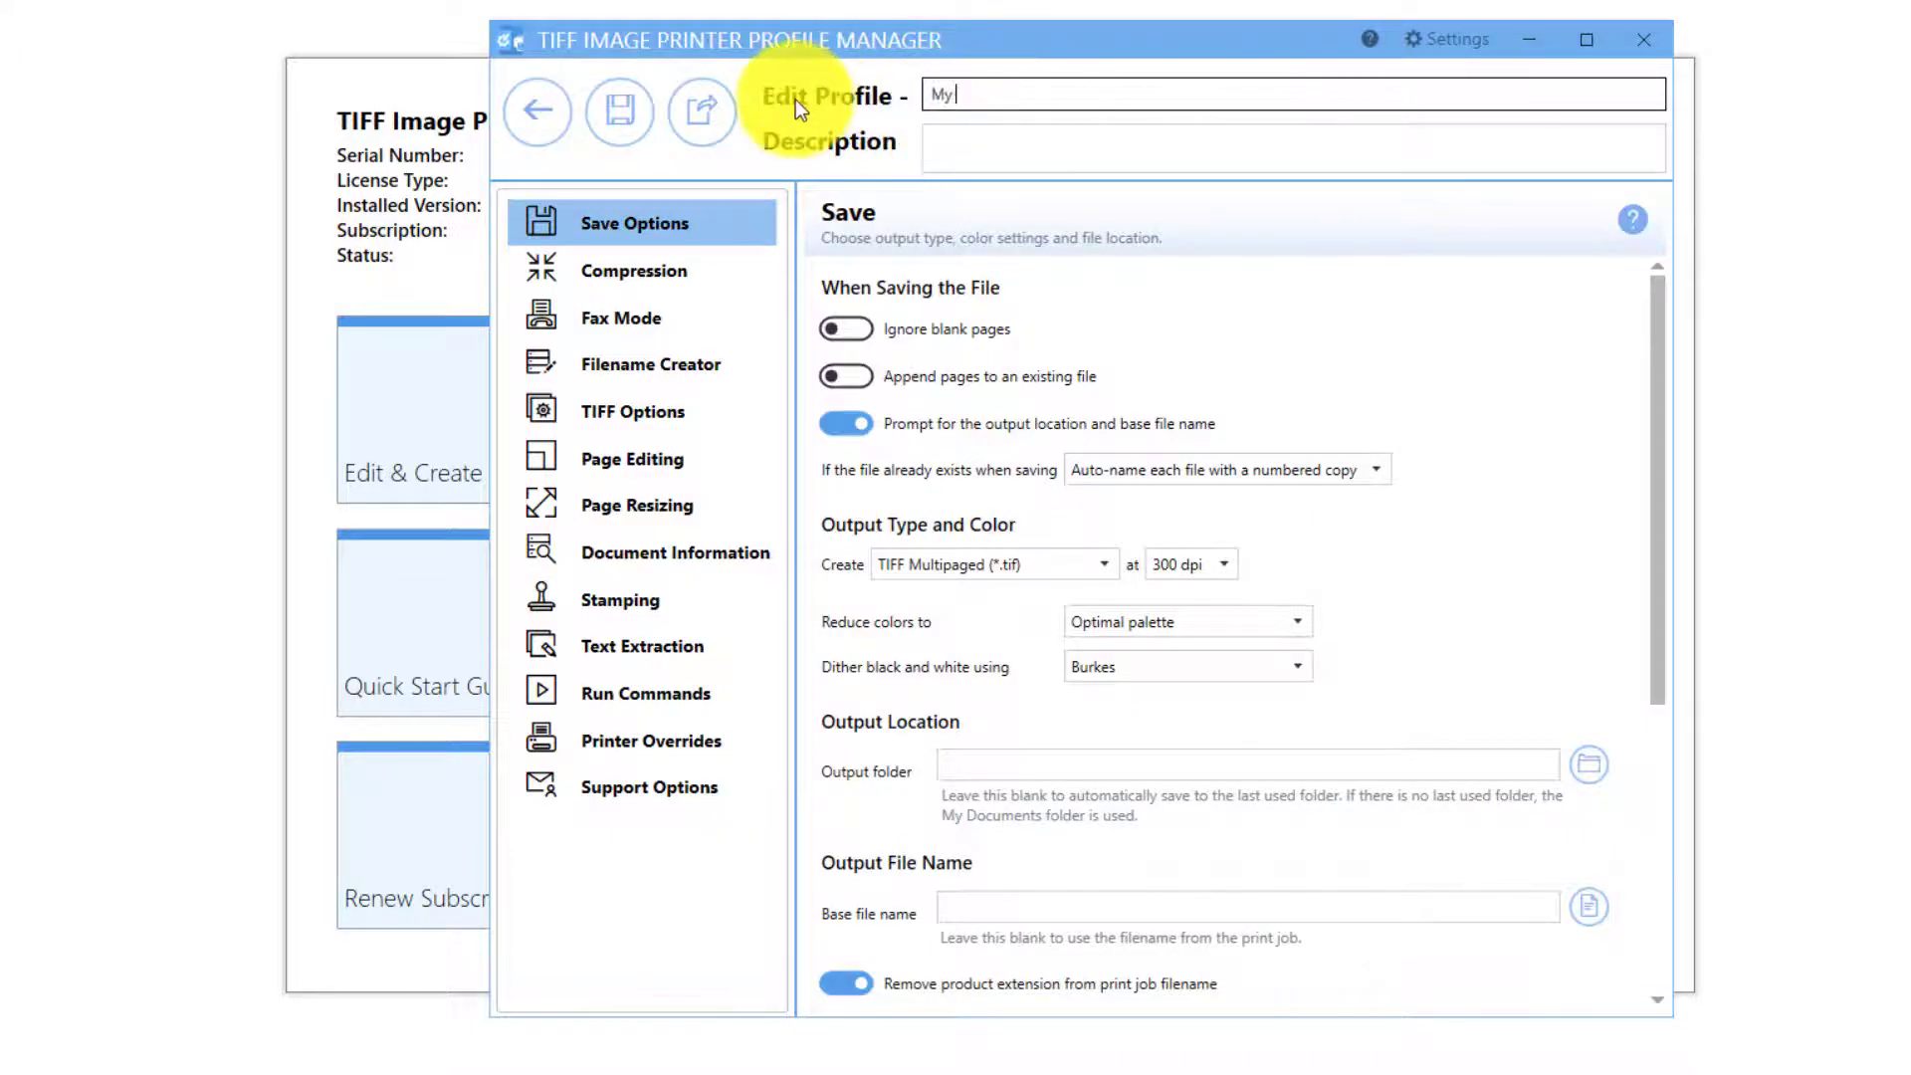
left_click(986, 130)
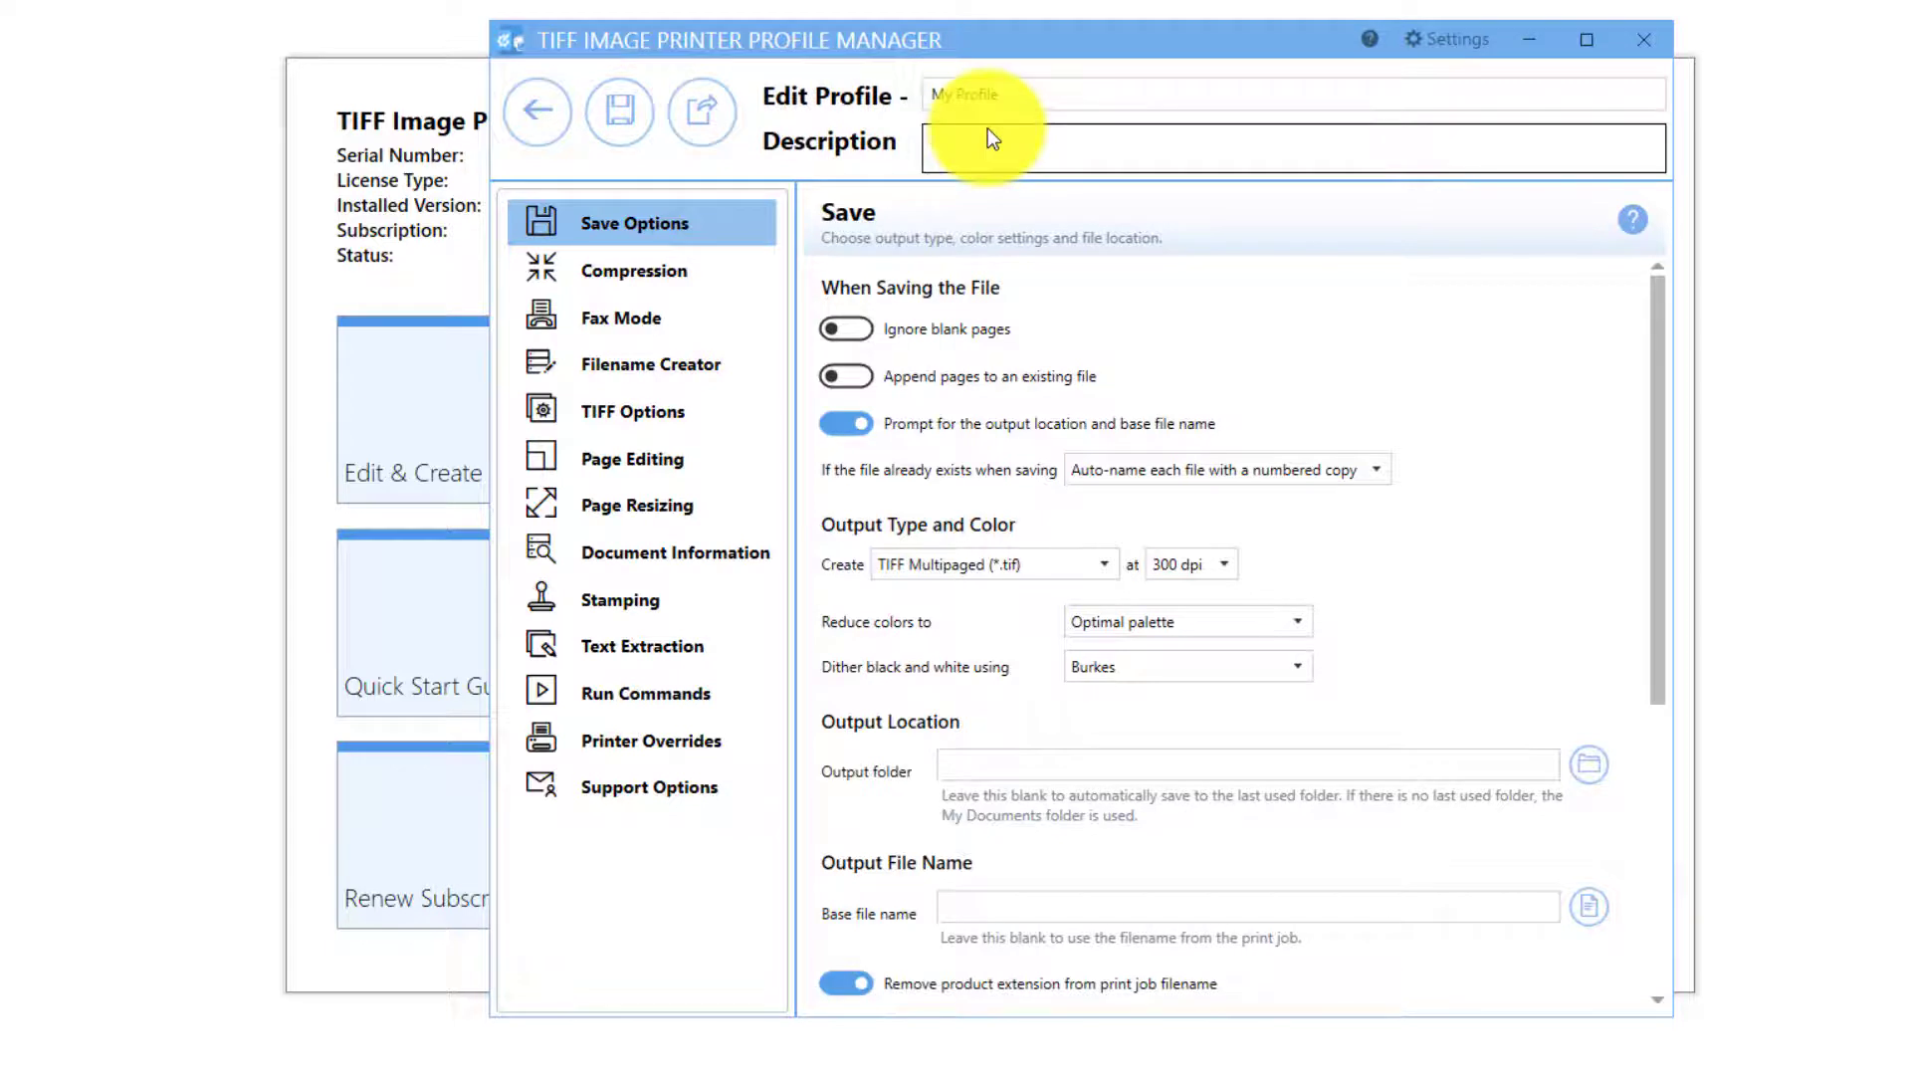
type("my profile")
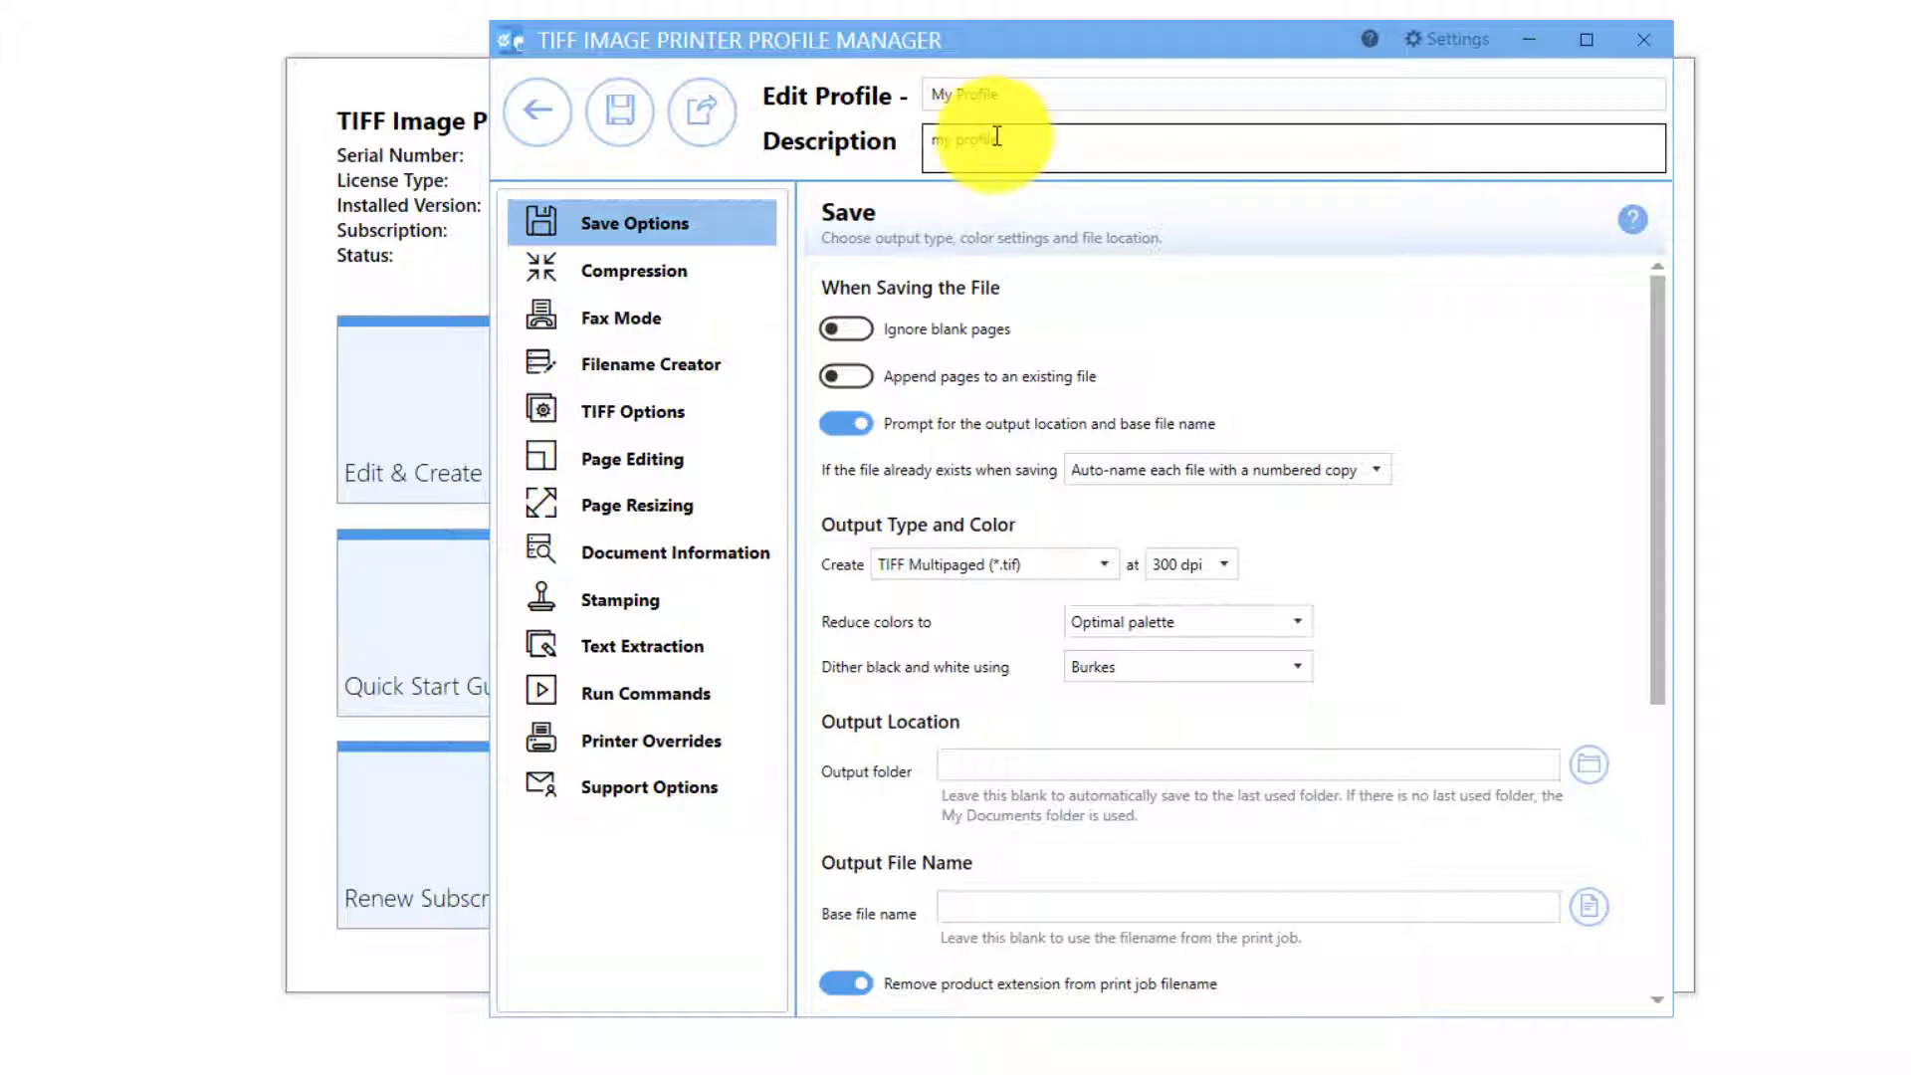
Step: Look through the profile's Compression and TIFF Options settings and return to Save Options
left_click(608, 270)
left_click(632, 398)
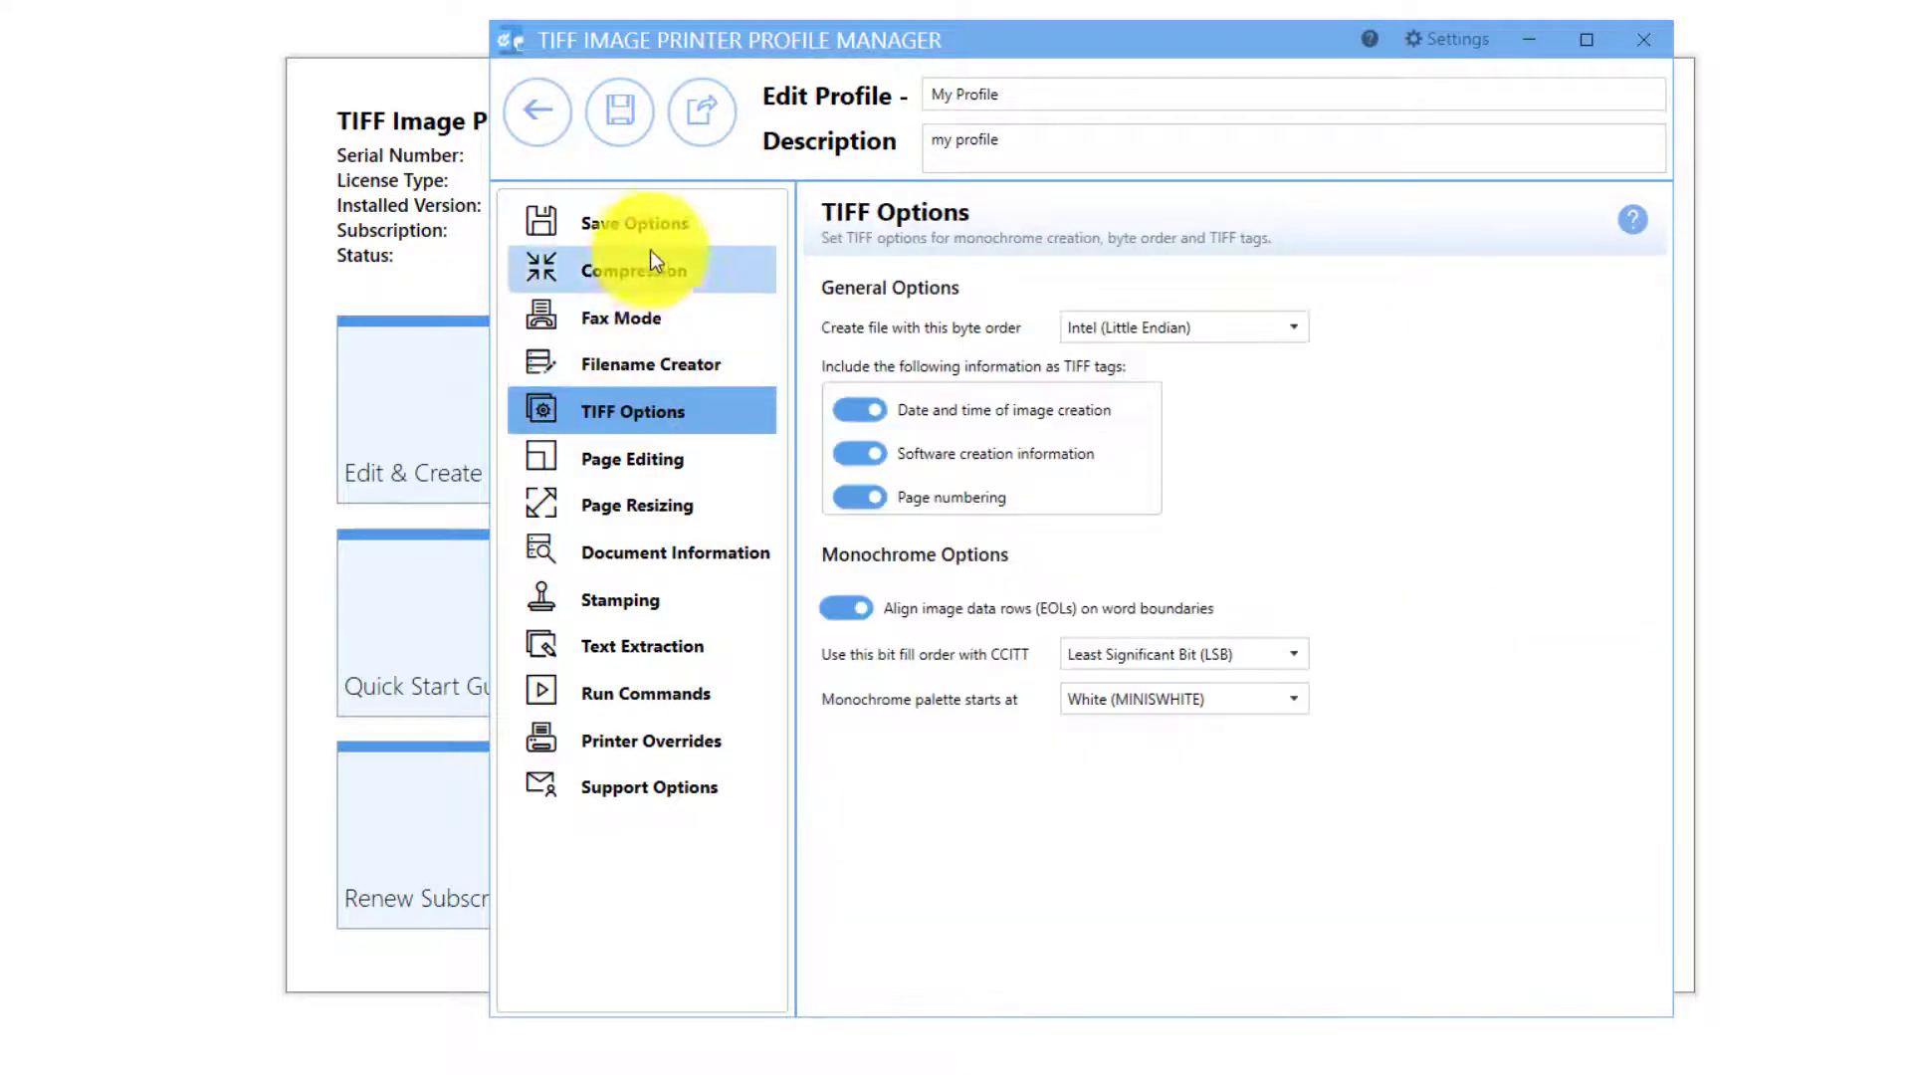
left_click(649, 245)
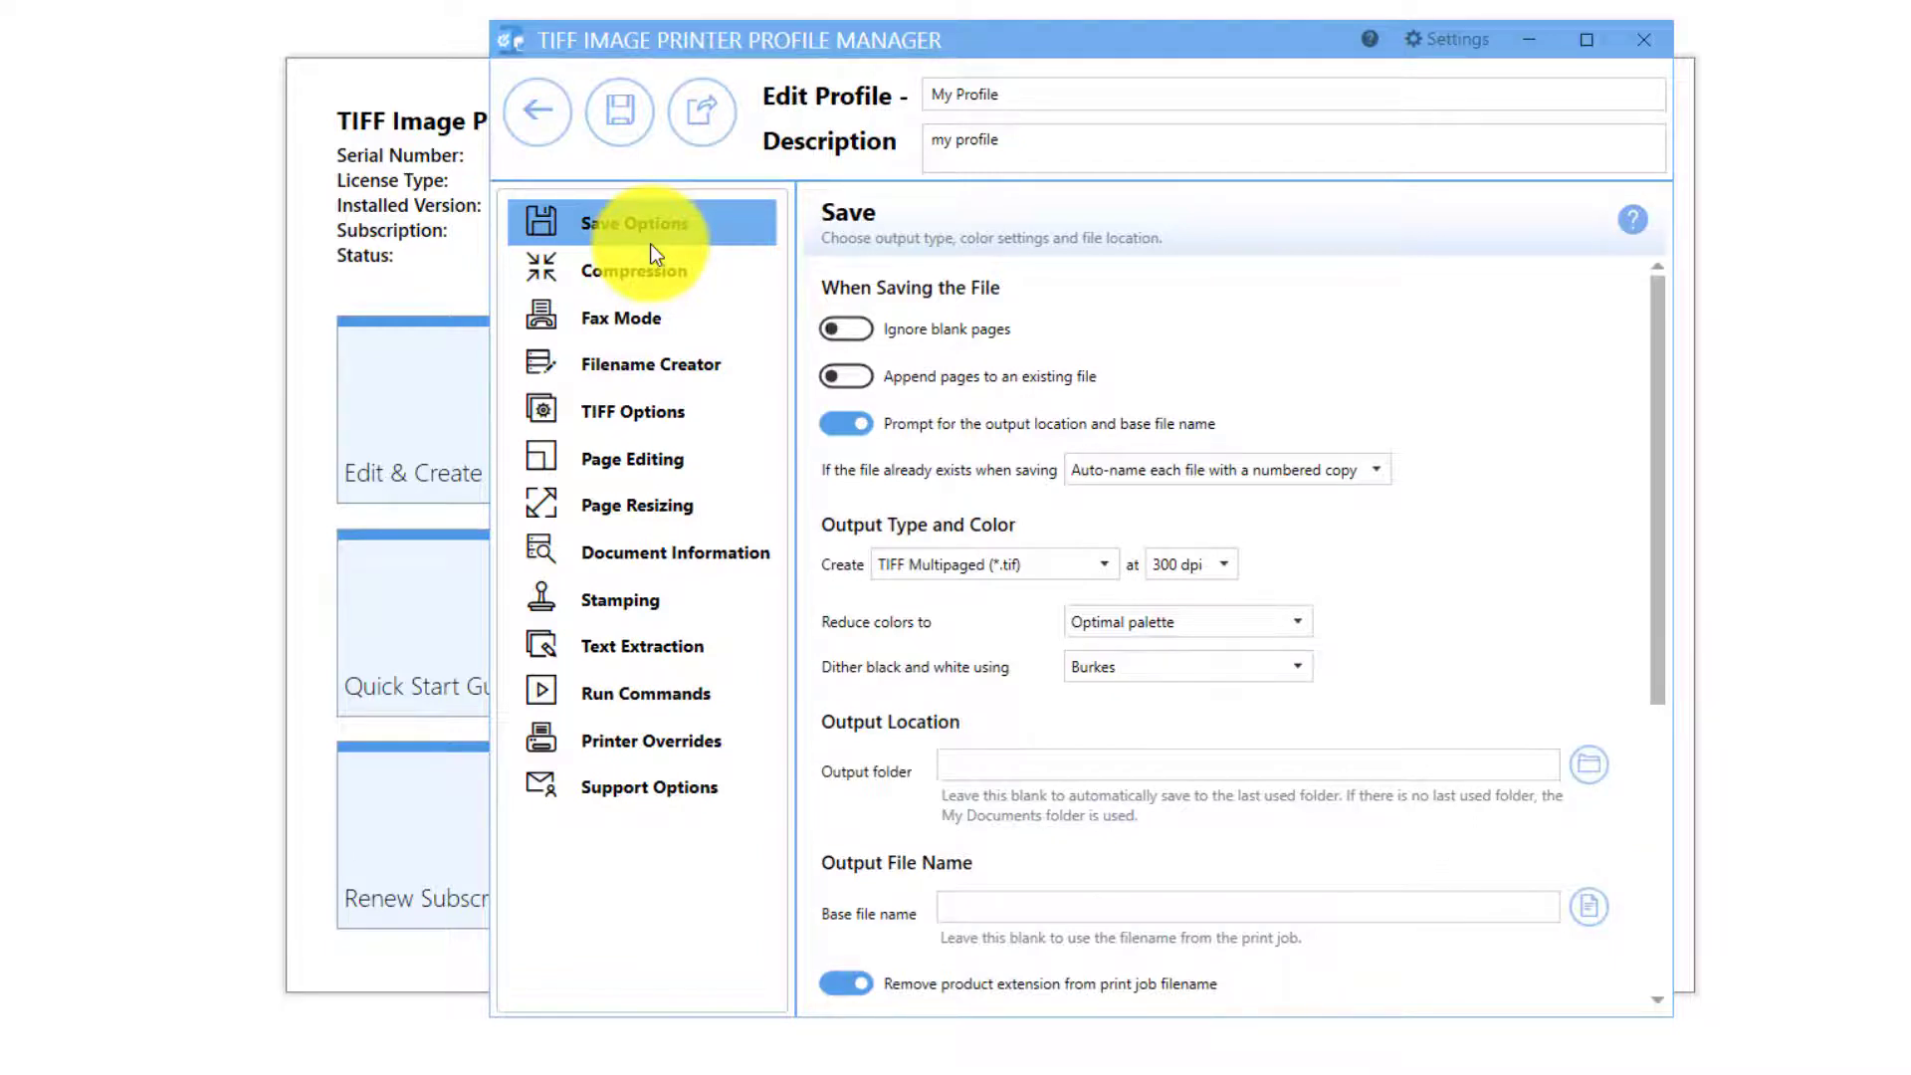
Step: Examine the output file types offered in the TIFF, Raster and PDF profiles' Save Options without changing them
left_click(1108, 562)
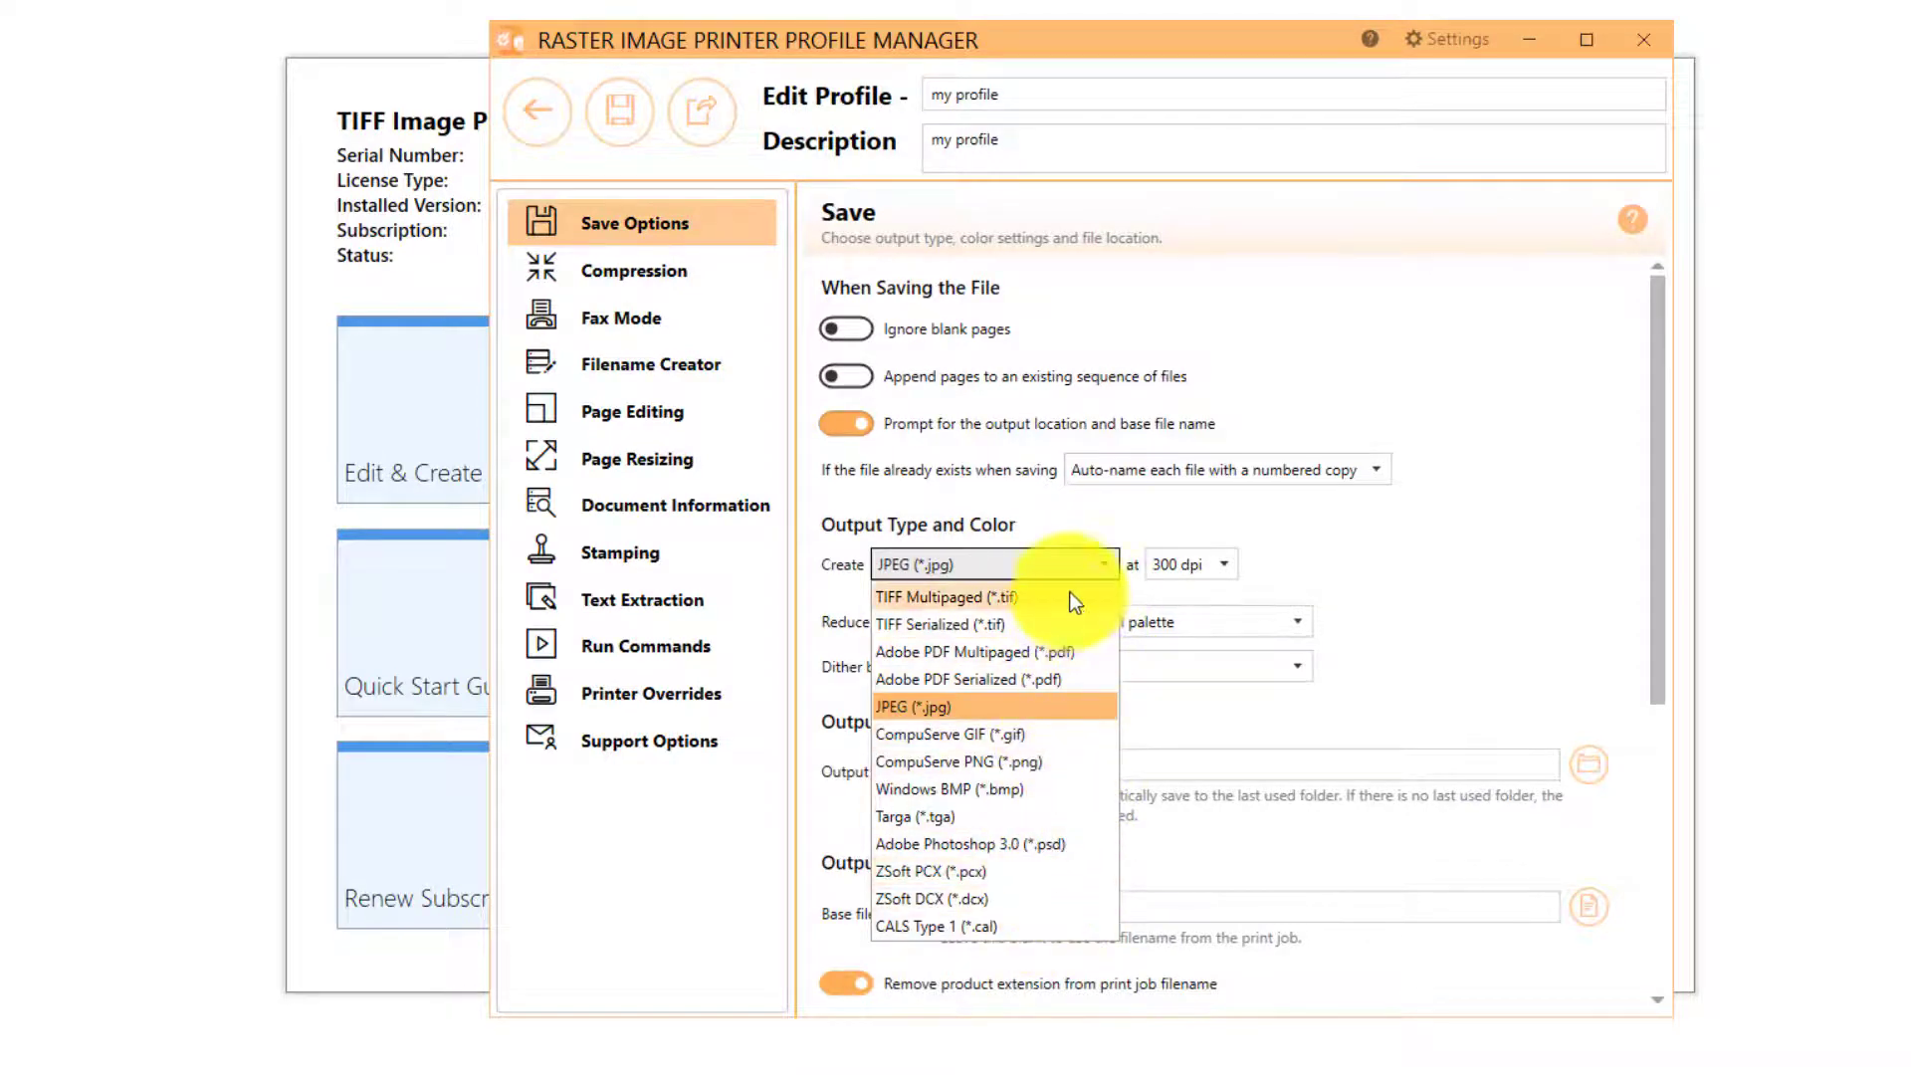
left_click(1094, 527)
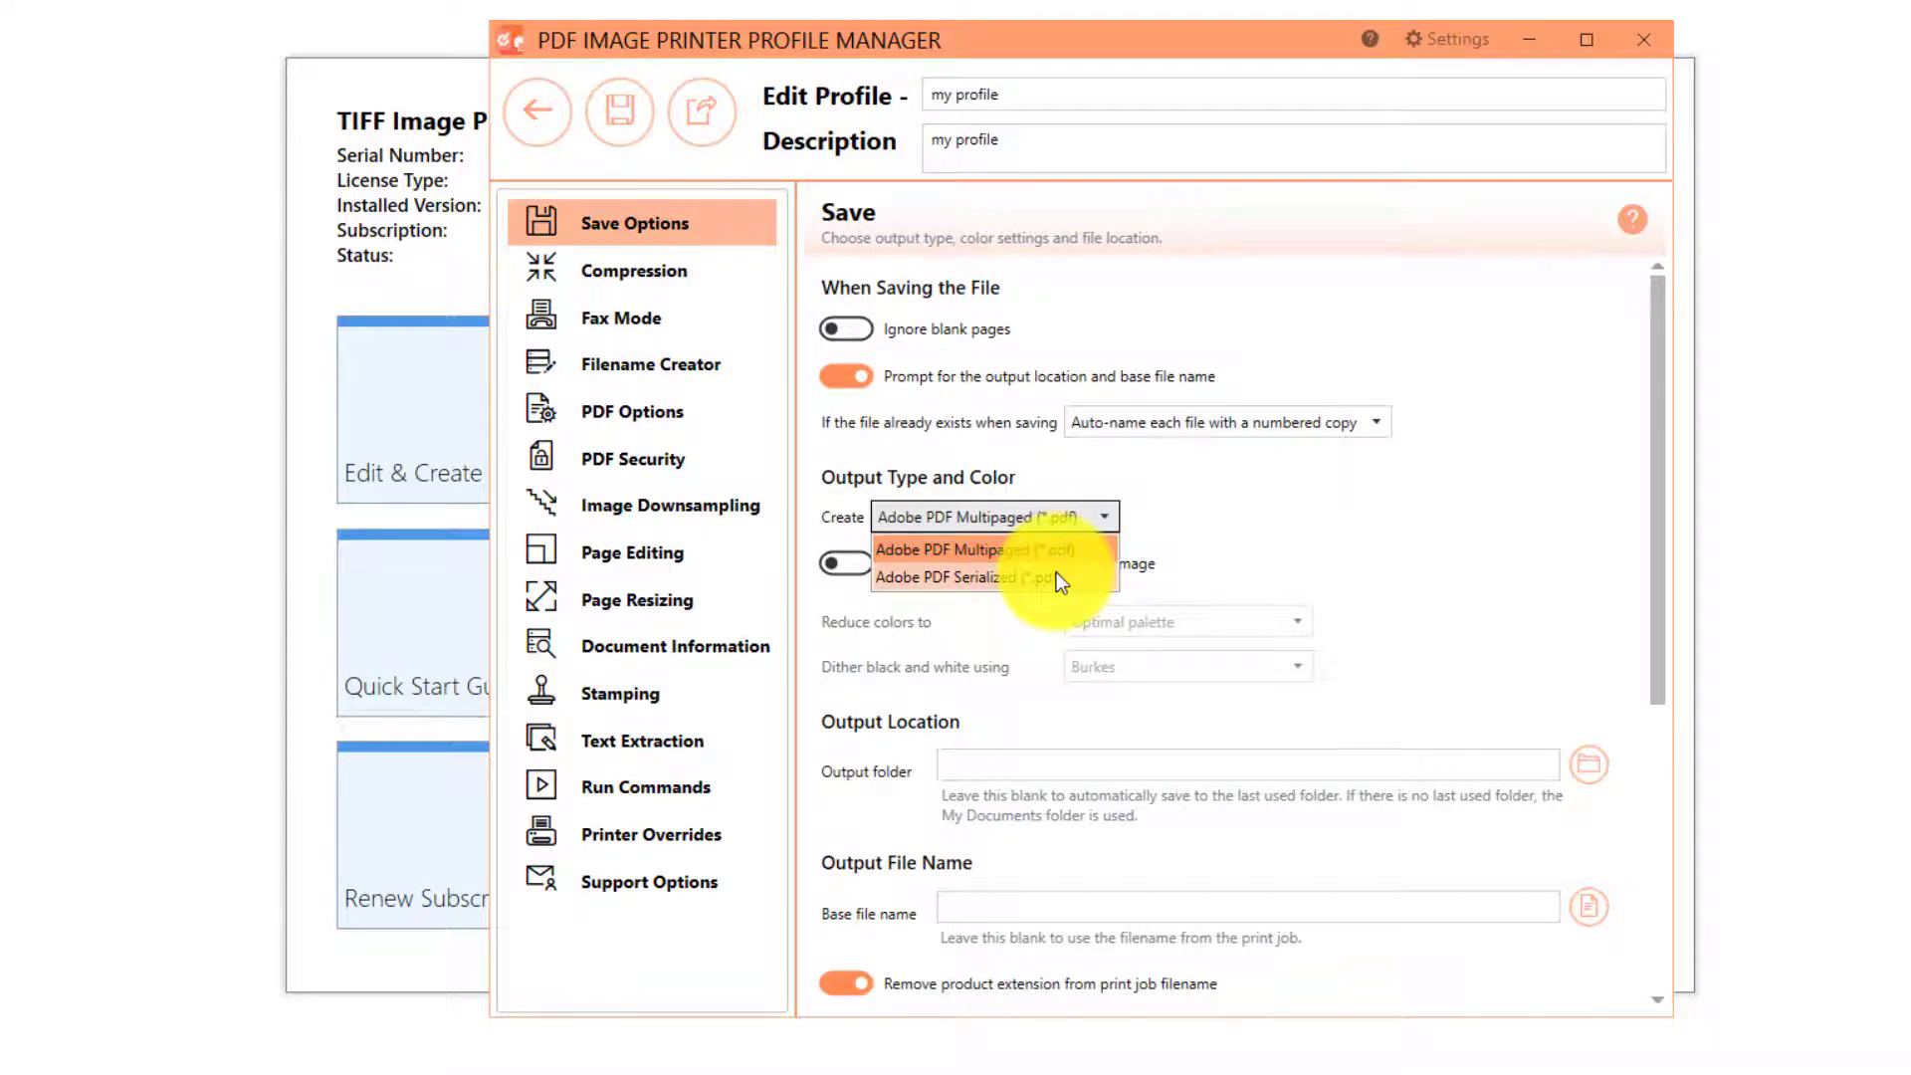
left_click(1074, 467)
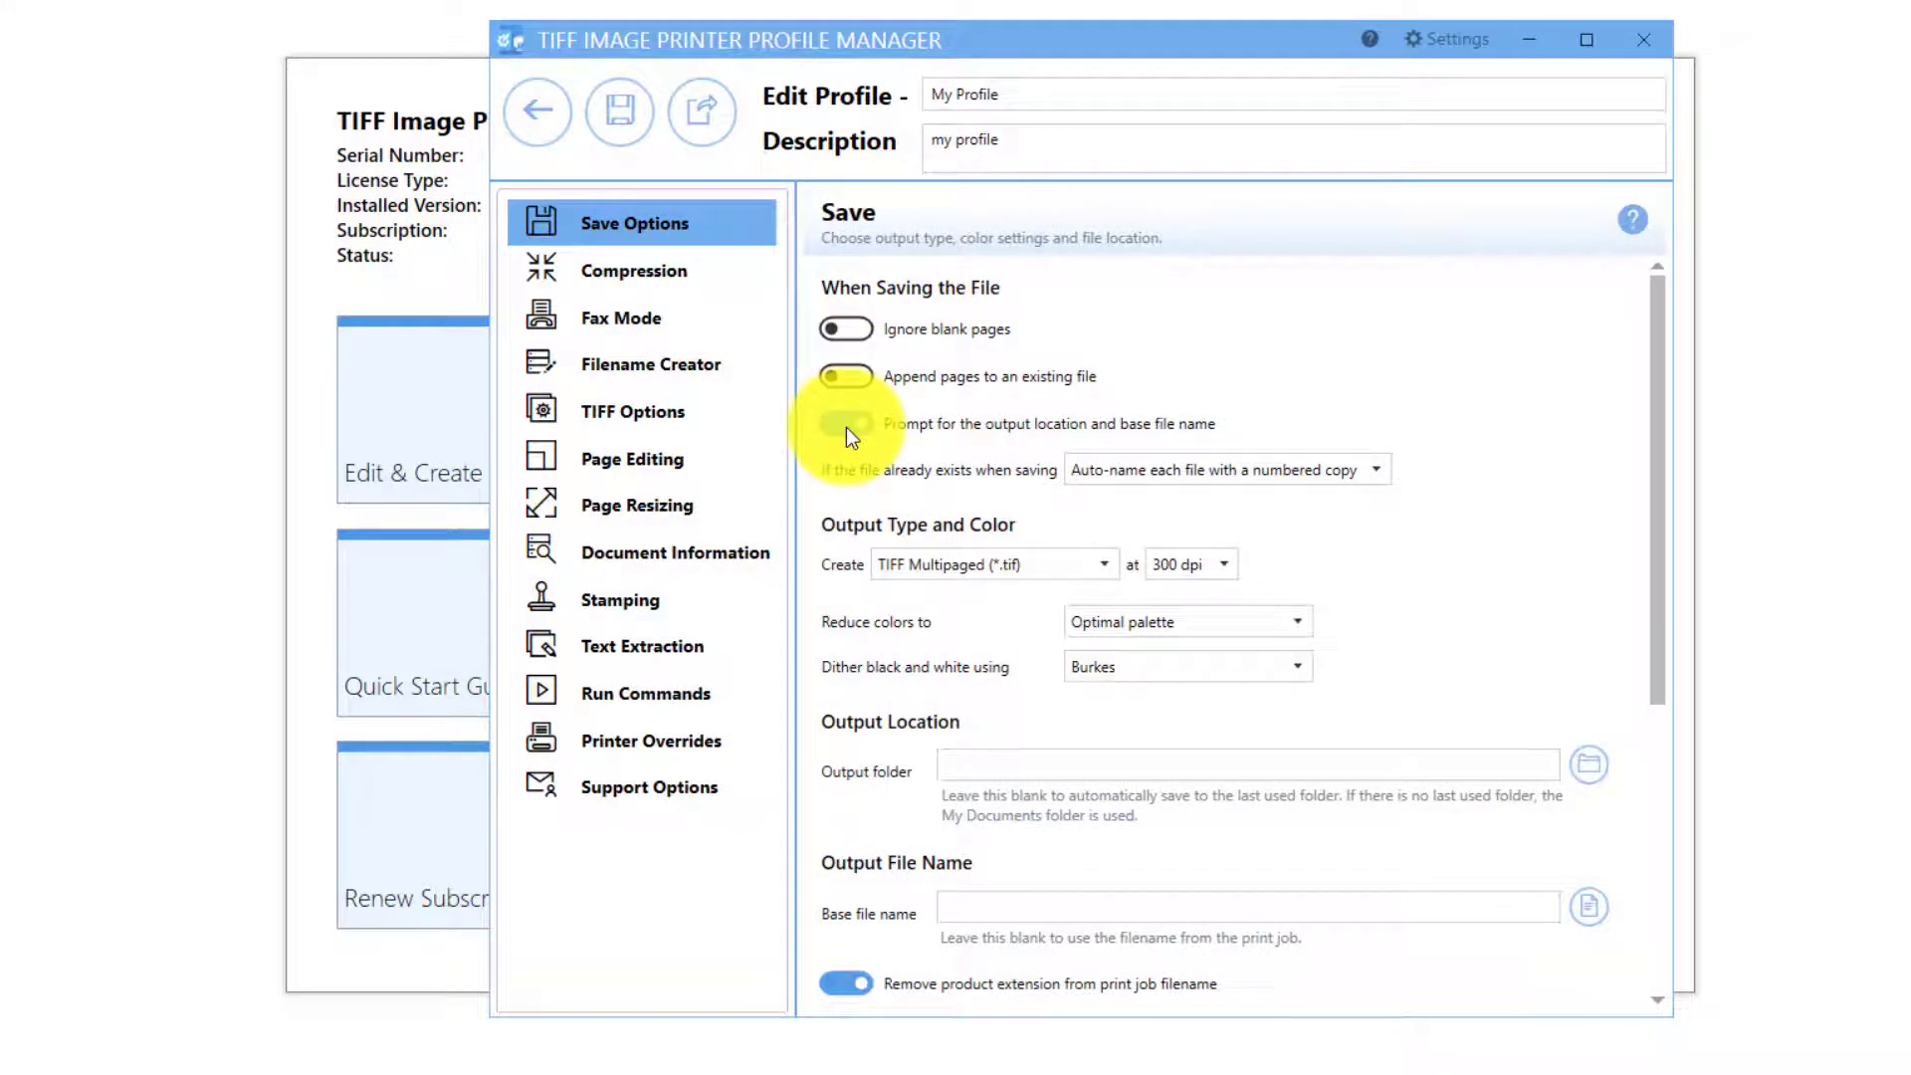
left_click(1083, 562)
left_click(1082, 562)
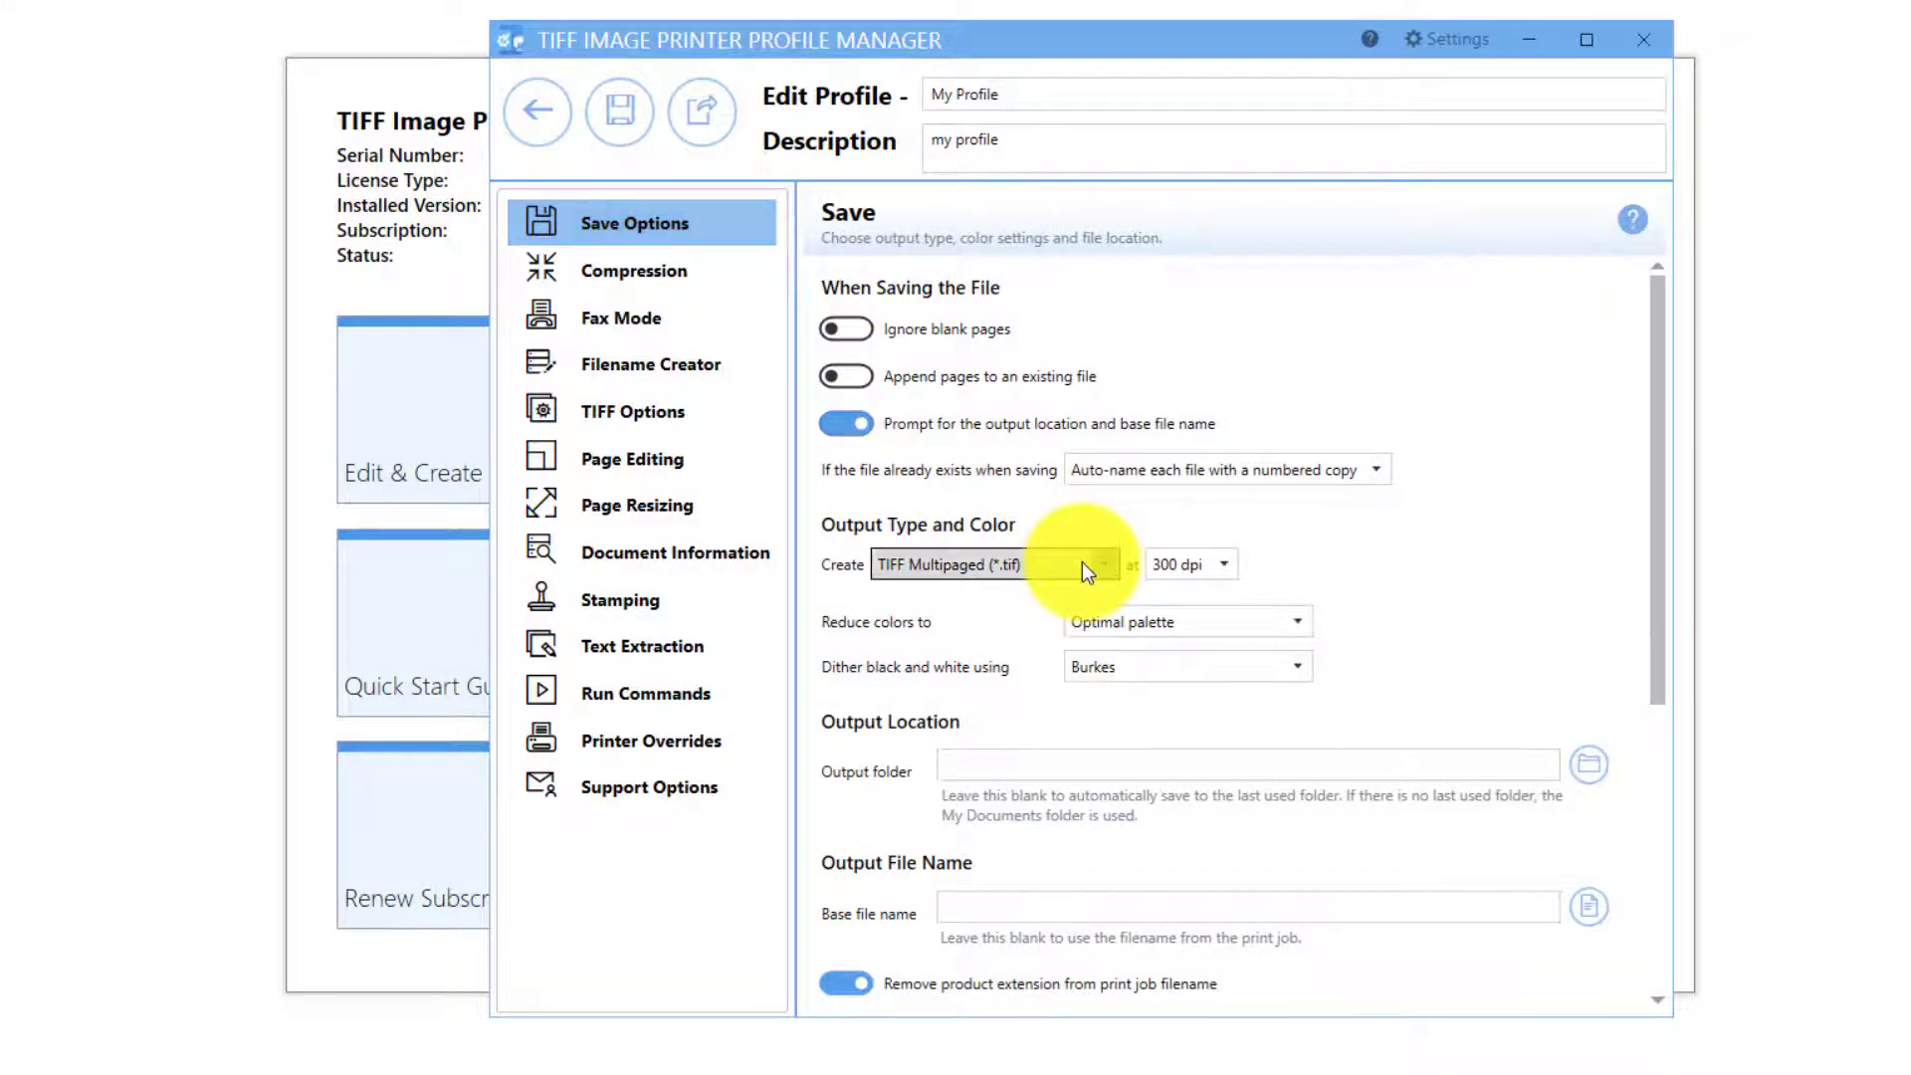
Step: Examine the resolution and color reduction choices for the TIFF output, leaving them at 300 dpi and Optimal palette
left_click(1200, 565)
left_click(1200, 566)
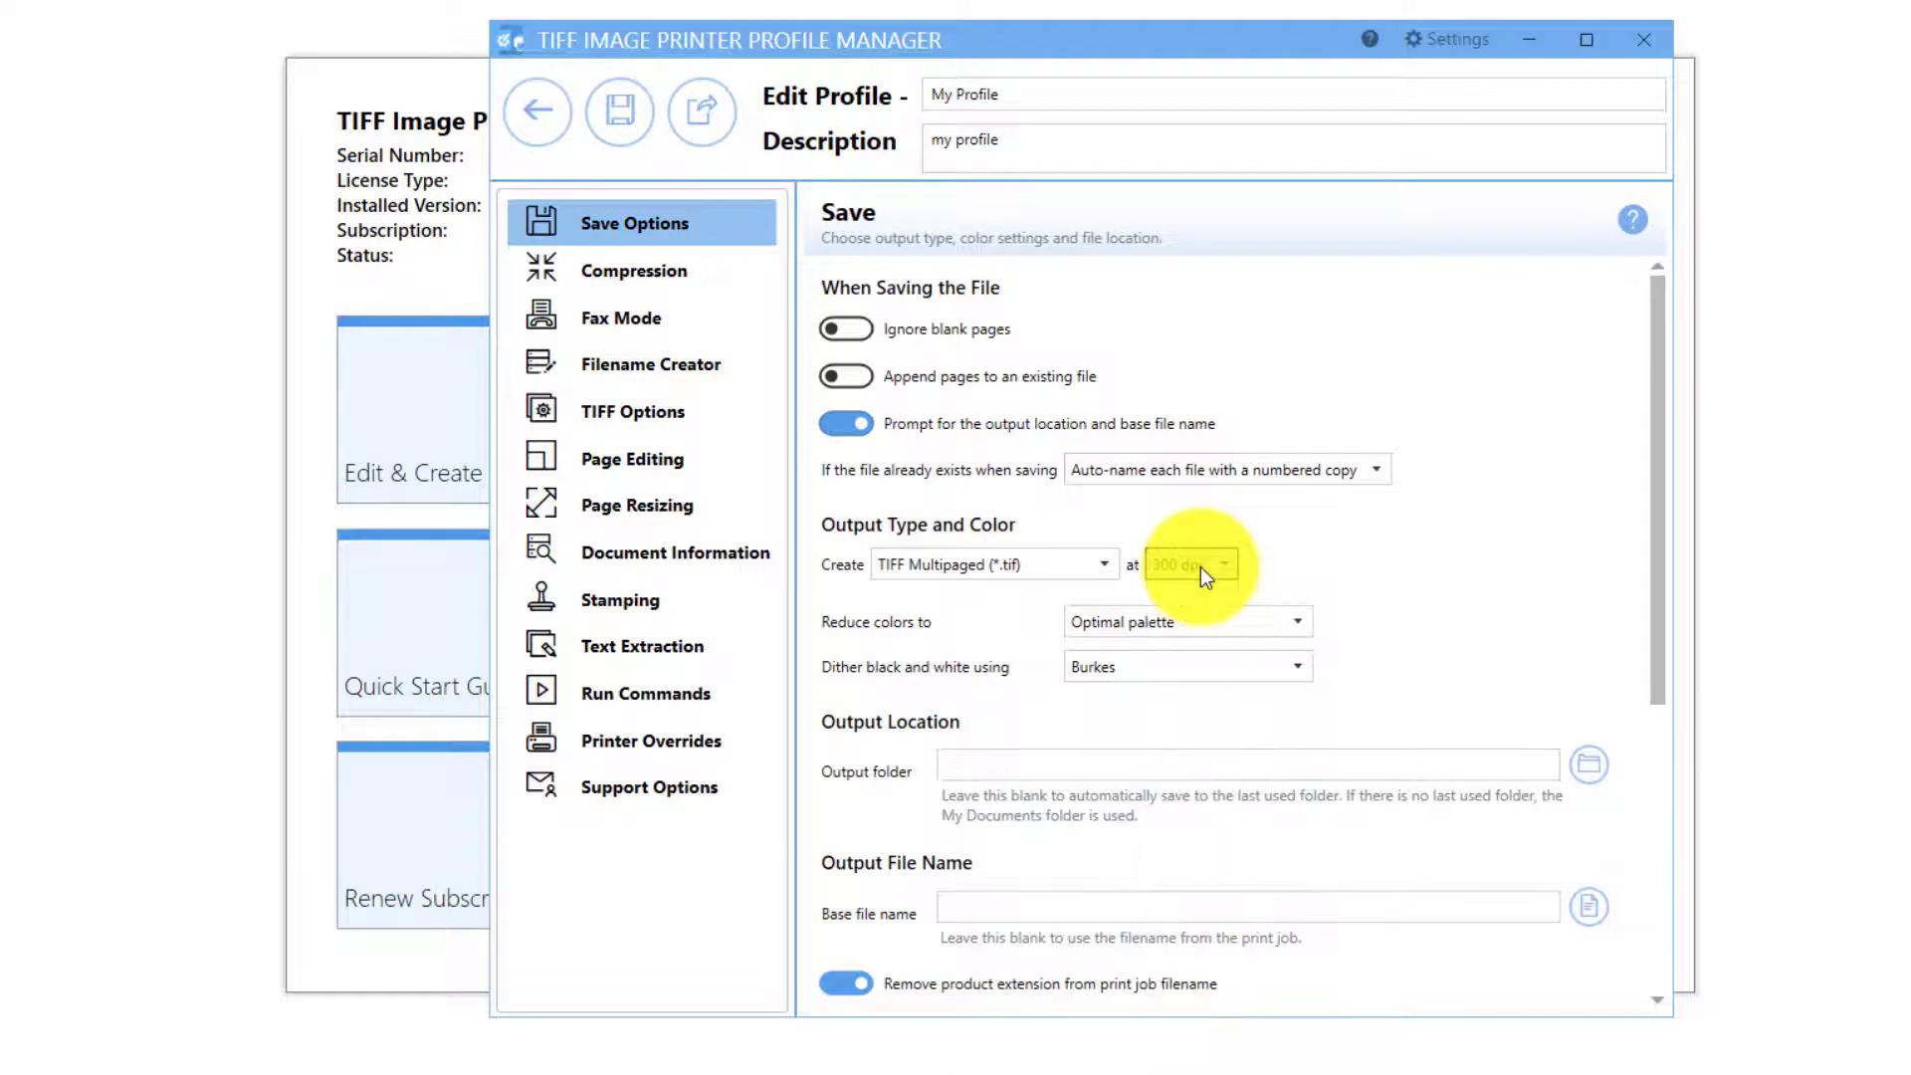
left_click(1216, 615)
left_click(1215, 621)
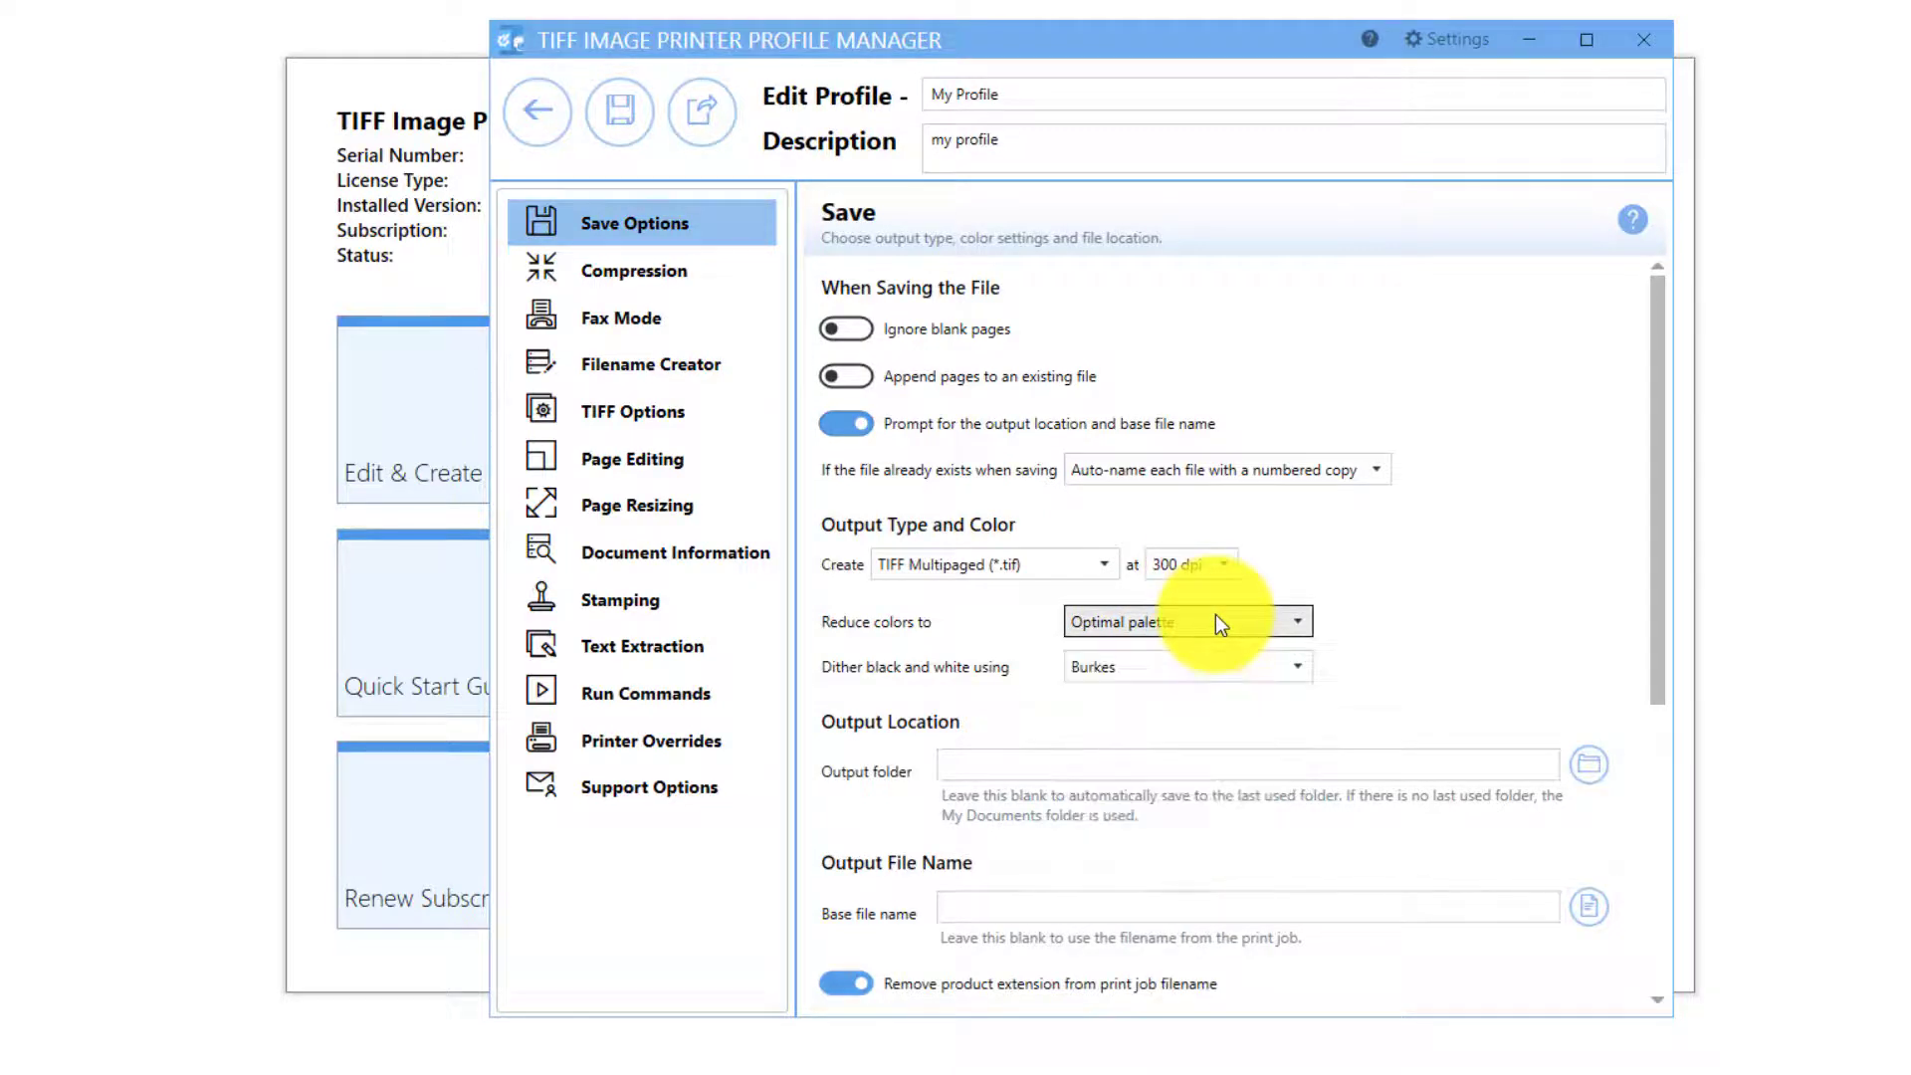
Step: Review the output folder, base file name and file splitting settings of the TIFF profile
left_click(1125, 765)
scroll(1125, 766, "down", 3)
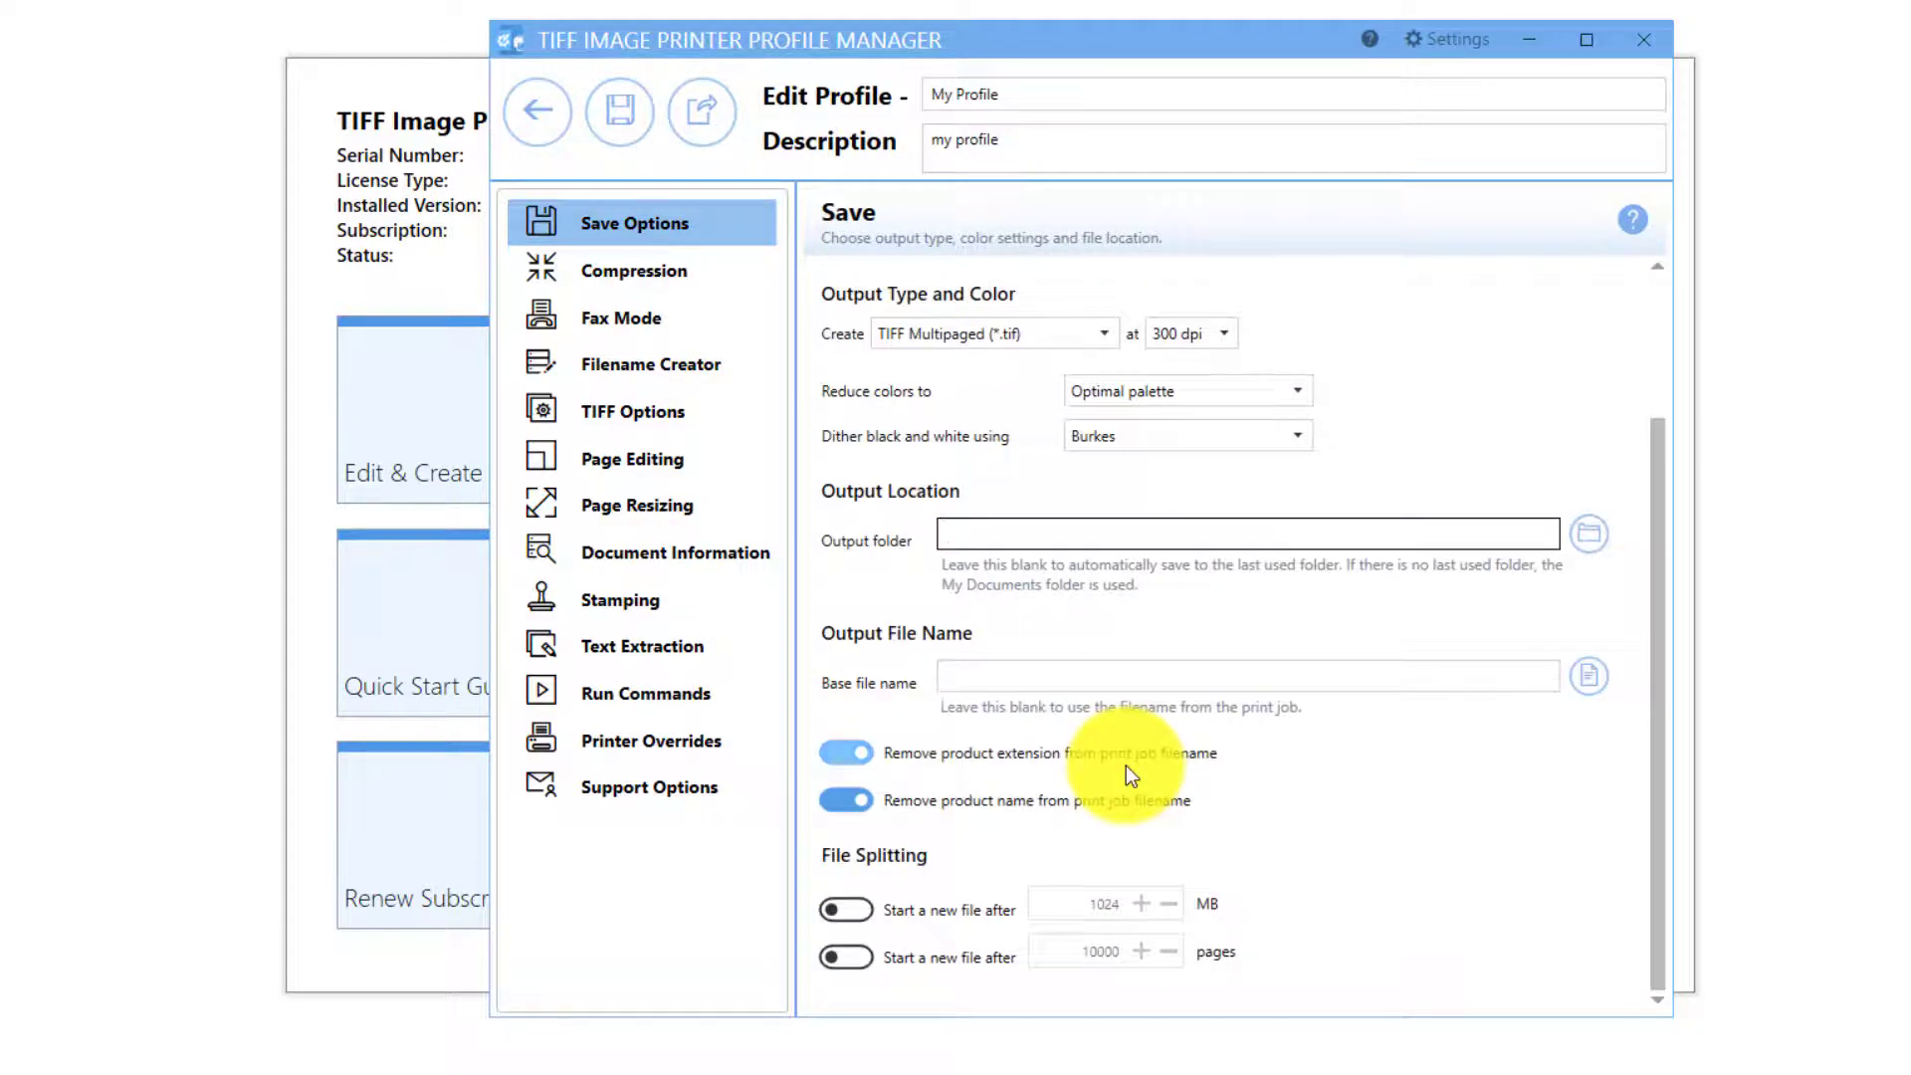
left_click(1020, 672)
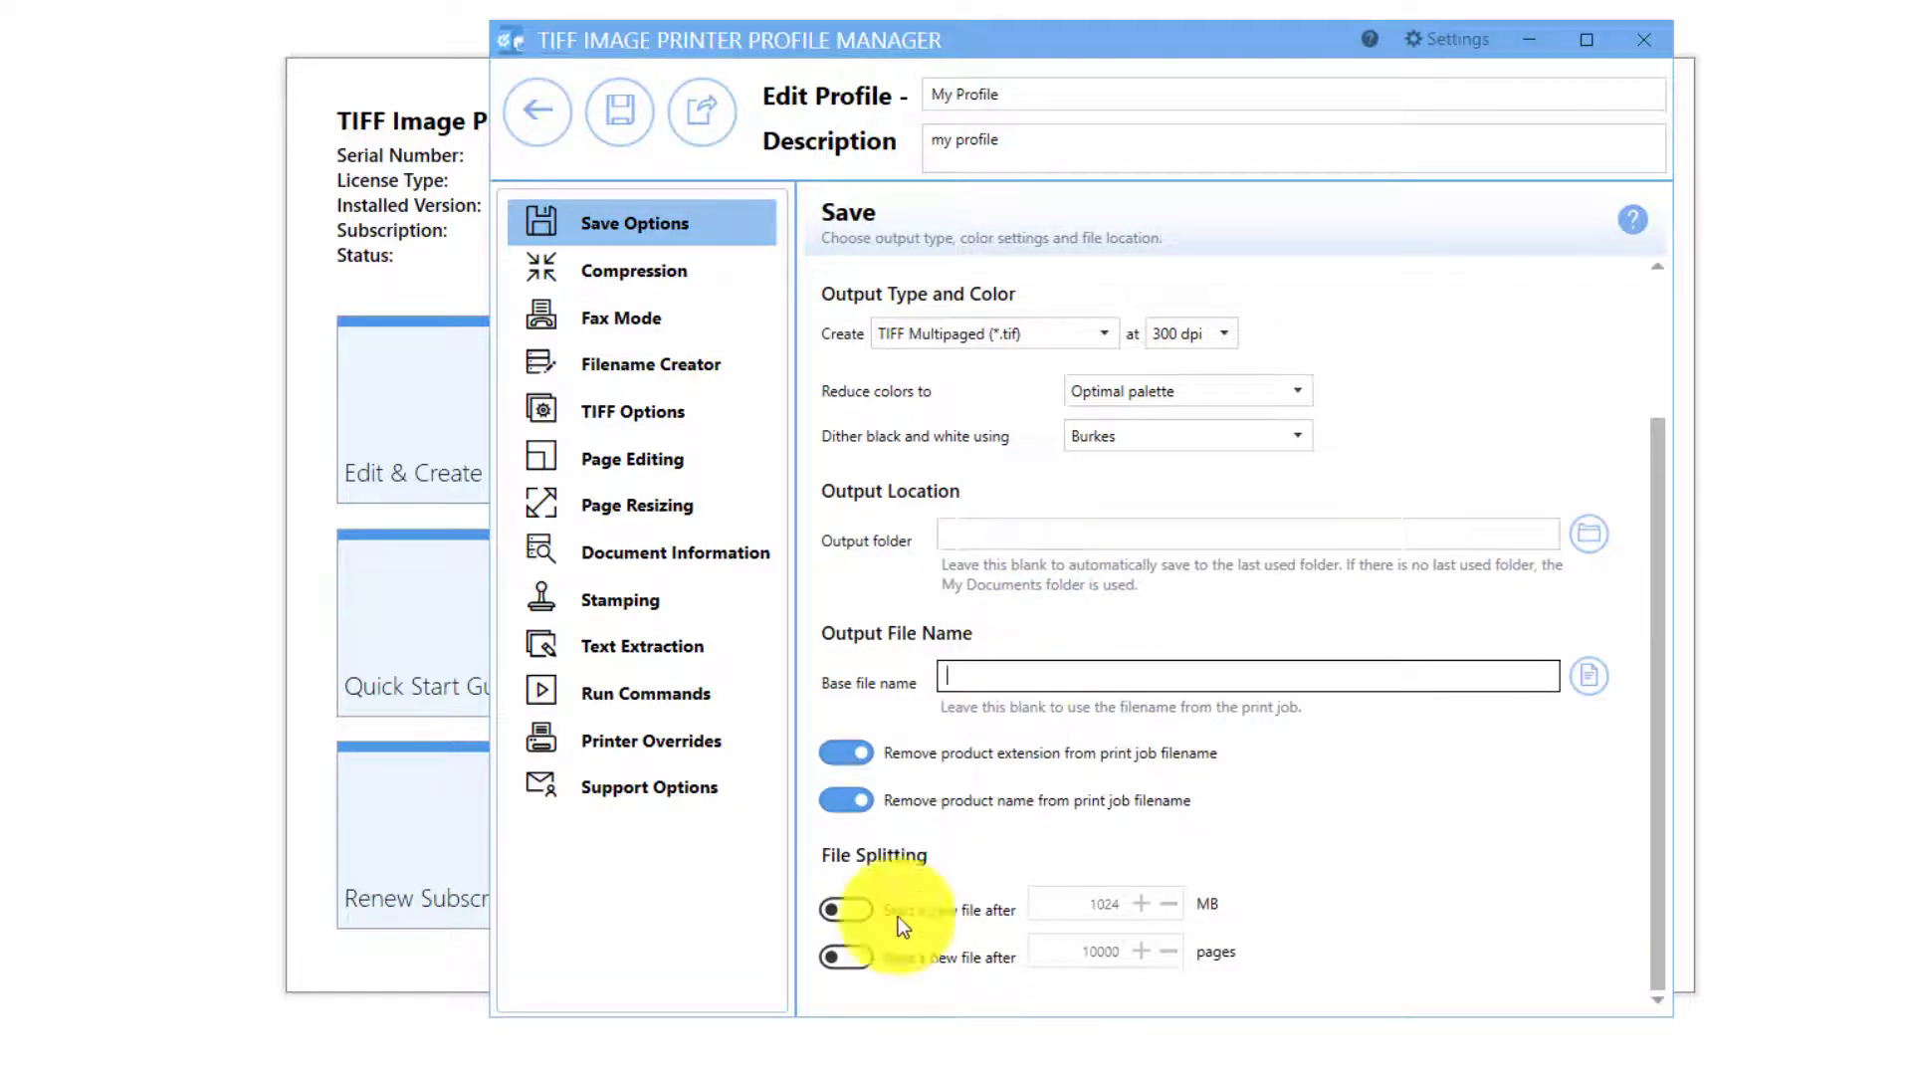
left_click(852, 913)
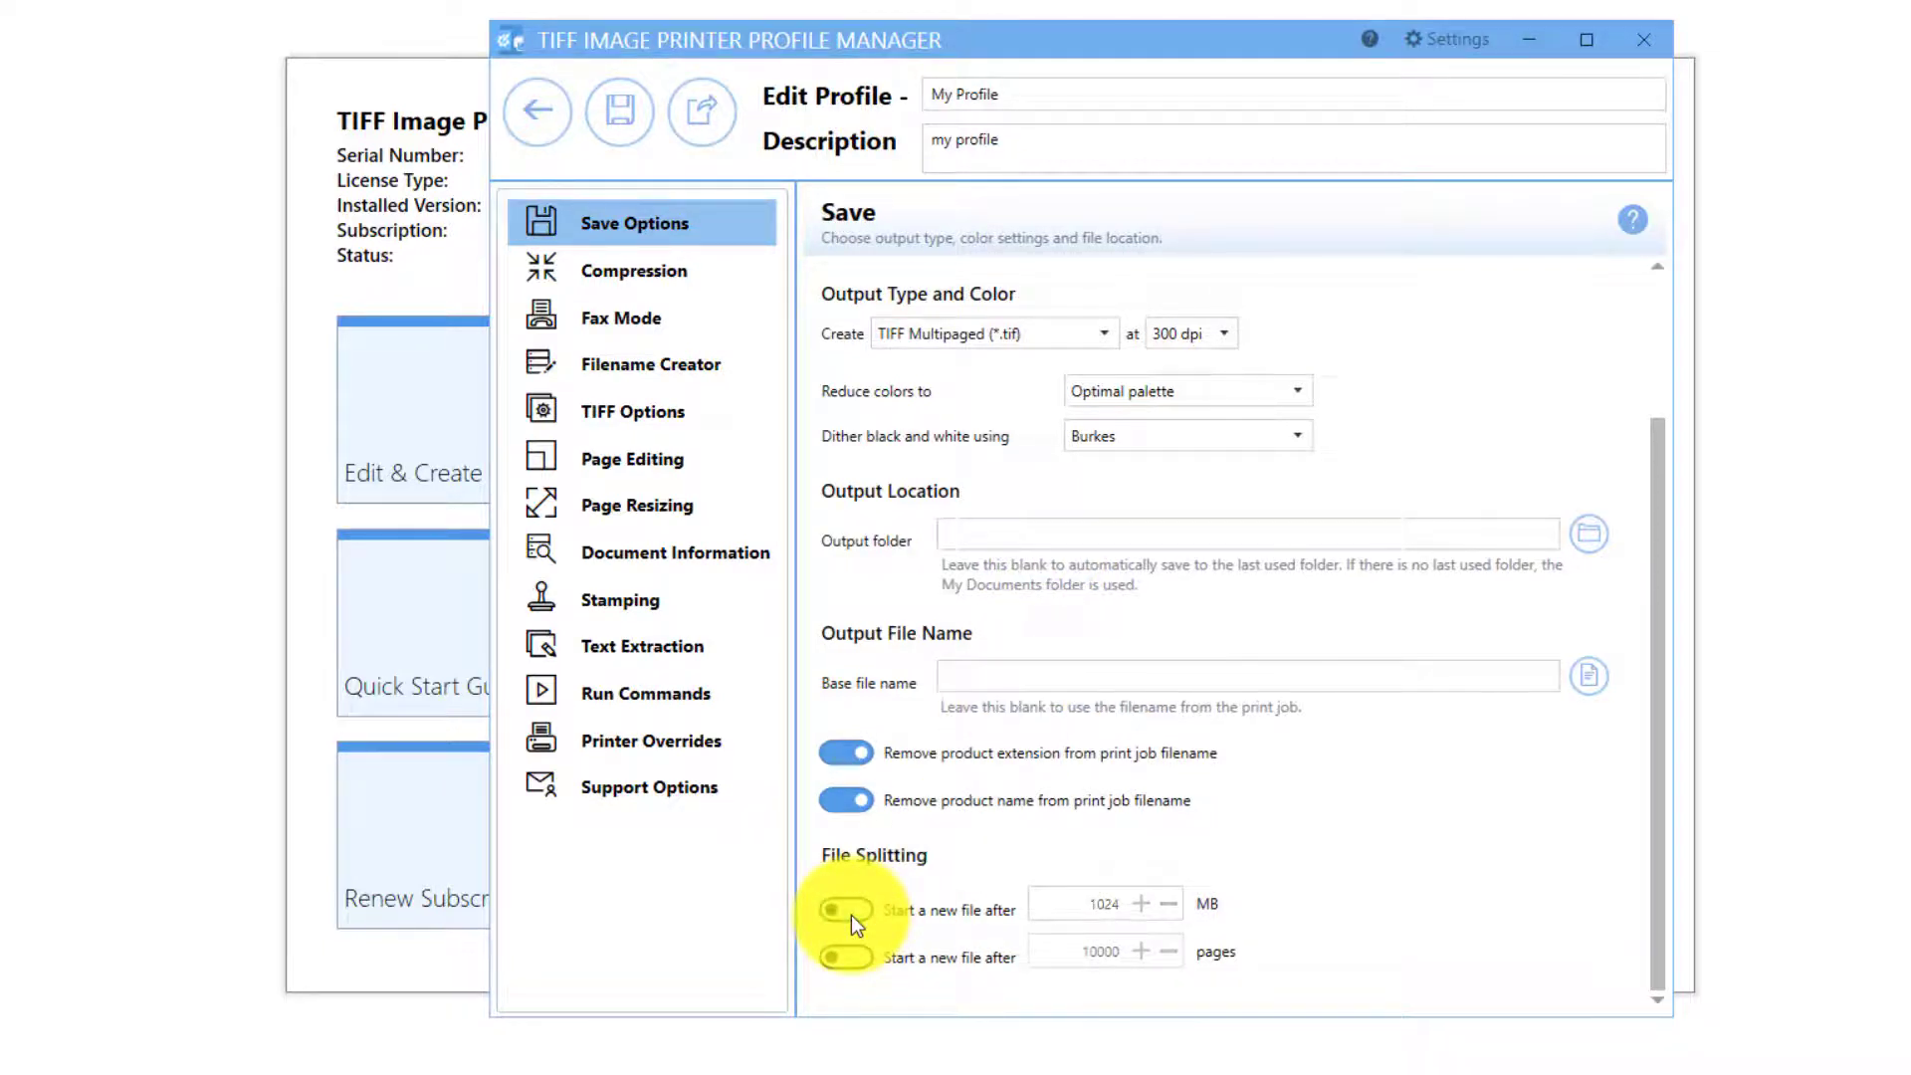
Step: Examine the profile's Compression settings and its Fax Mode settings
left_click(733, 261)
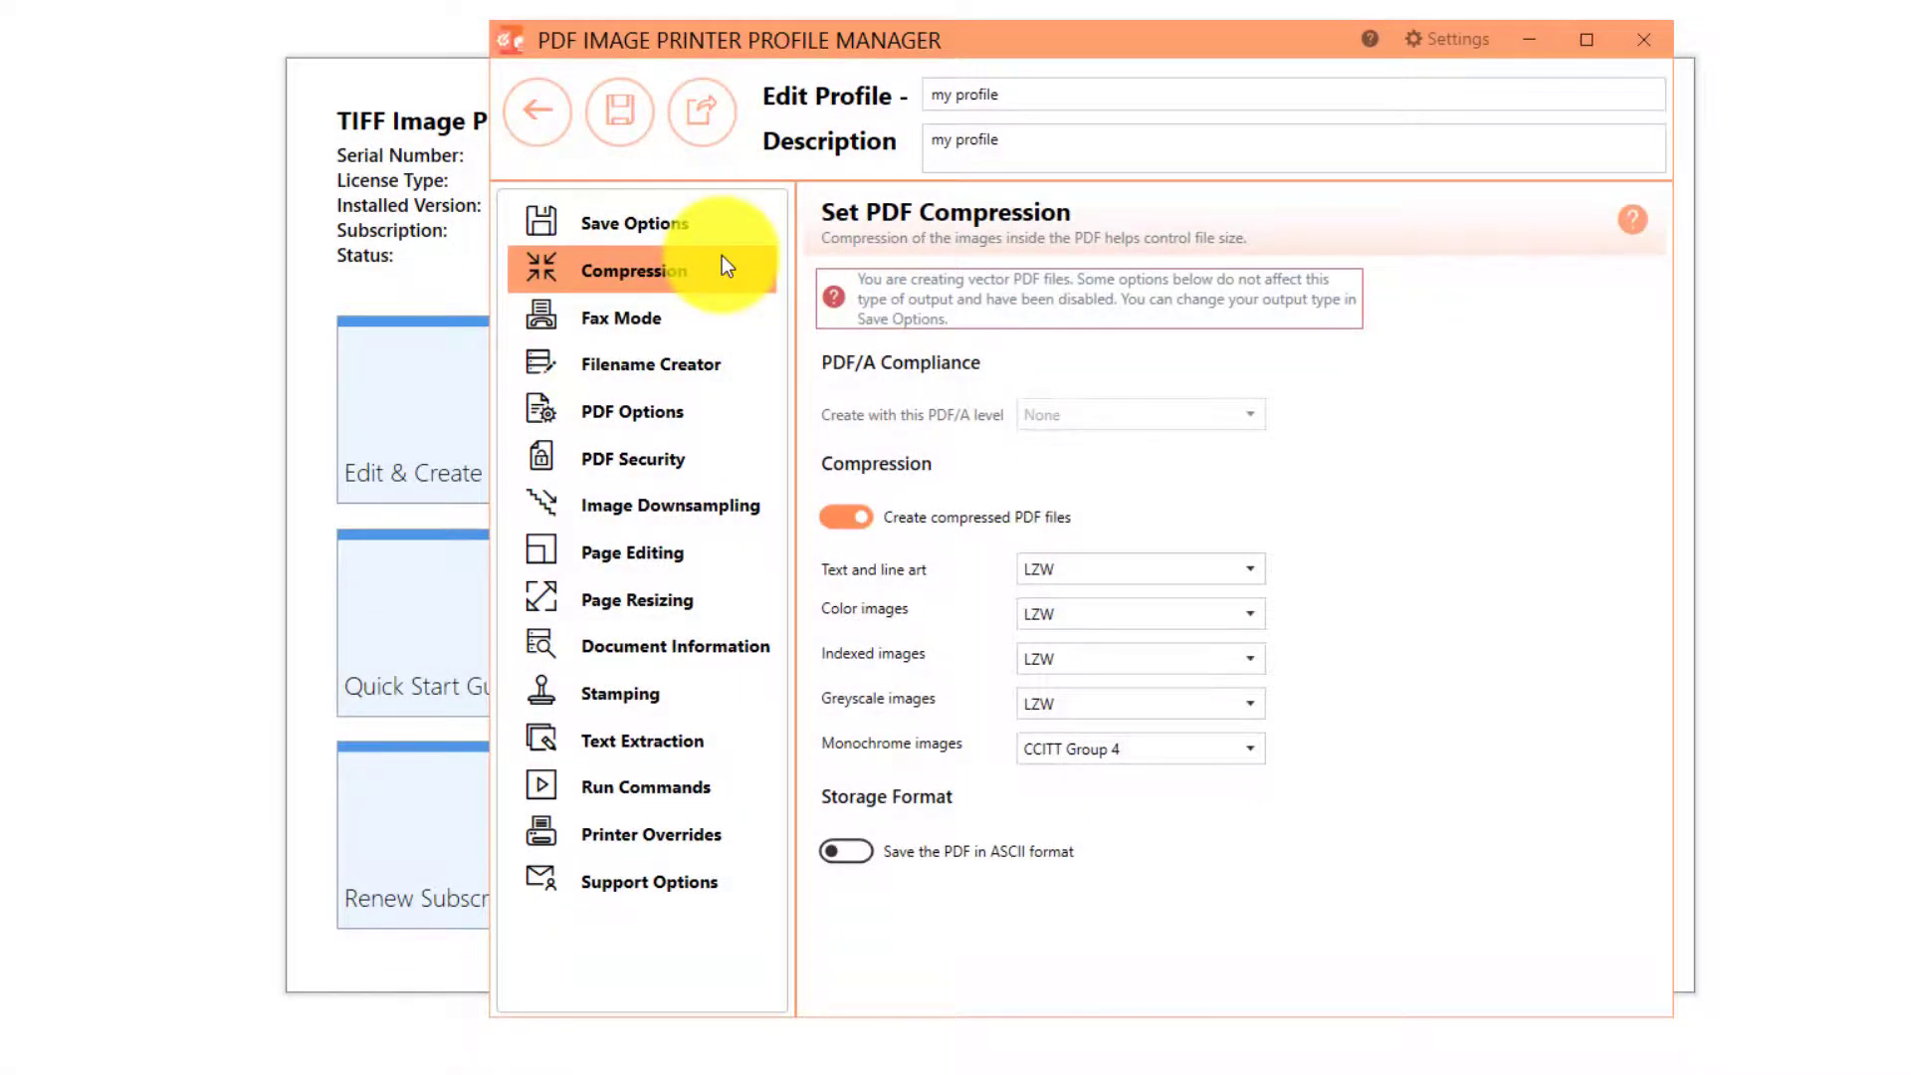
left_click(767, 504)
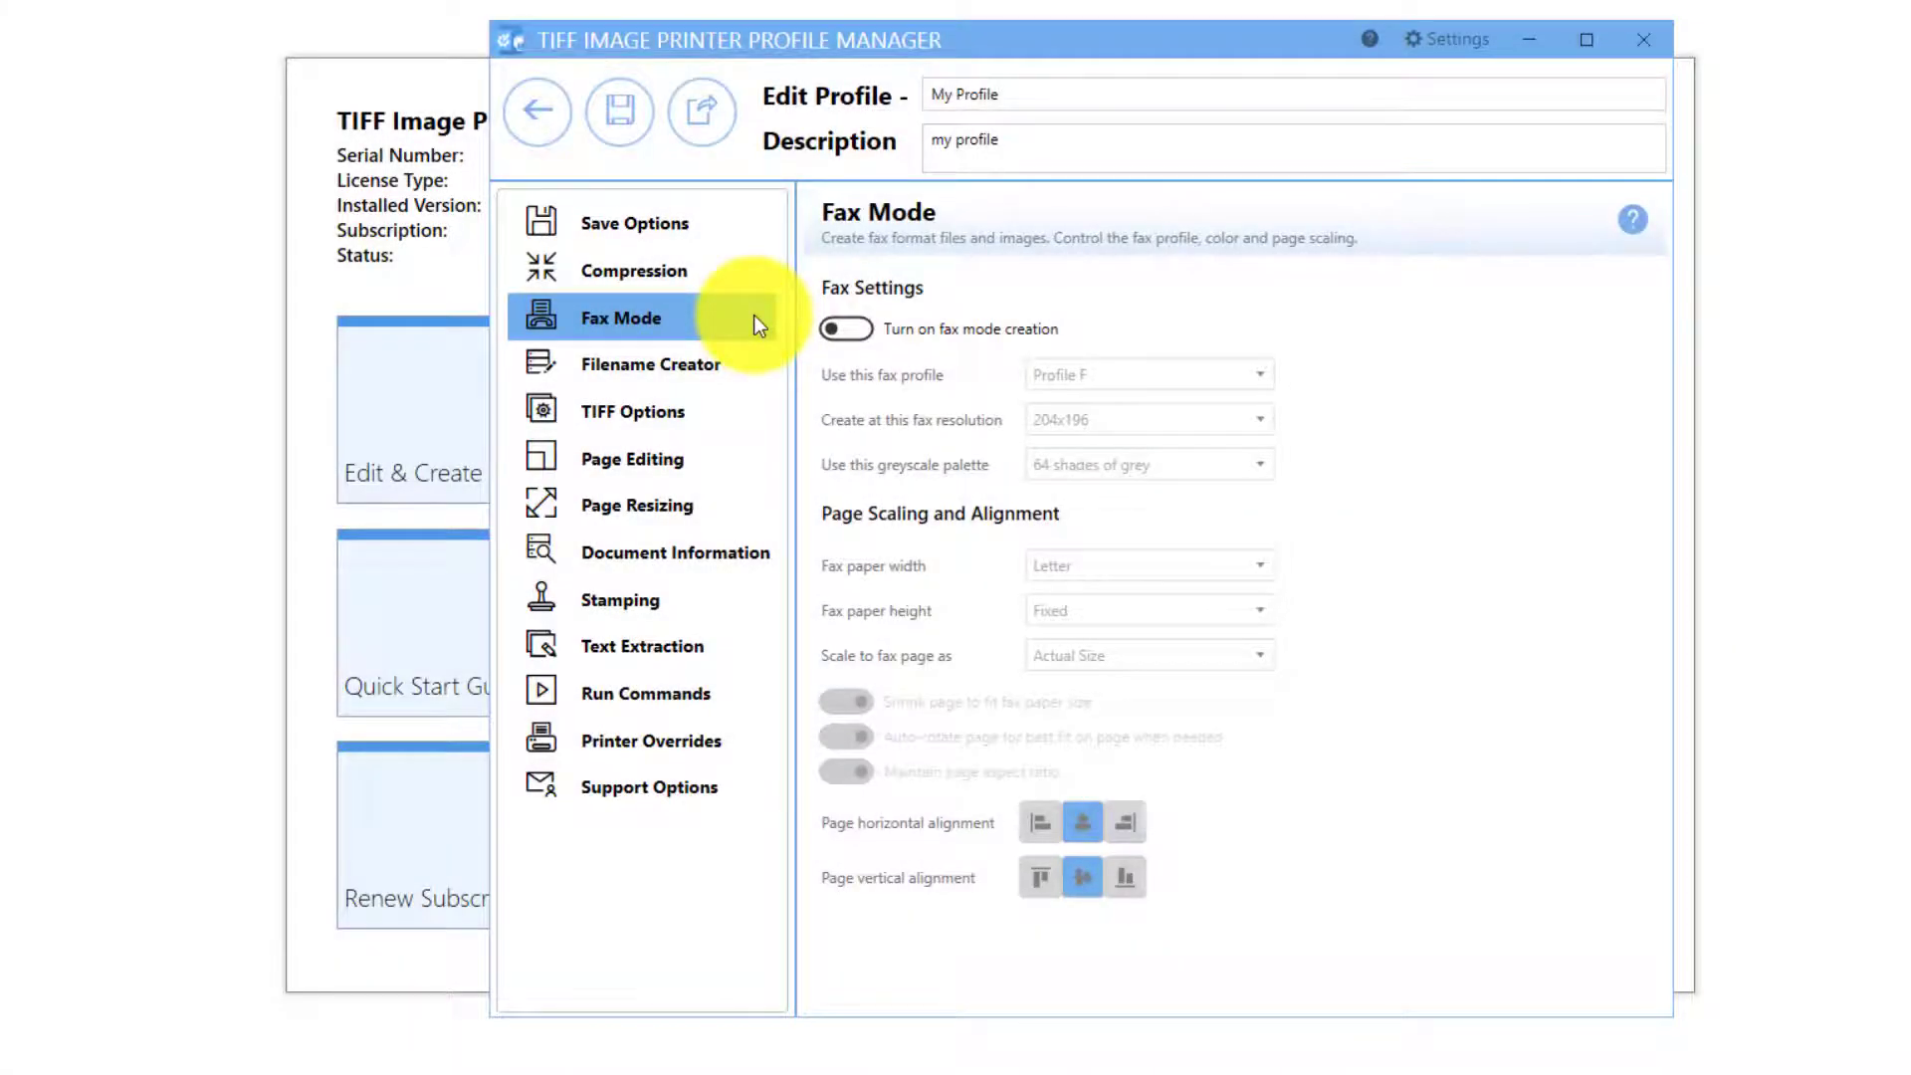
Step: Turn on fax mode creation for the TIFF profile and examine the available fax profiles, keeping Profile F
left_click(865, 329)
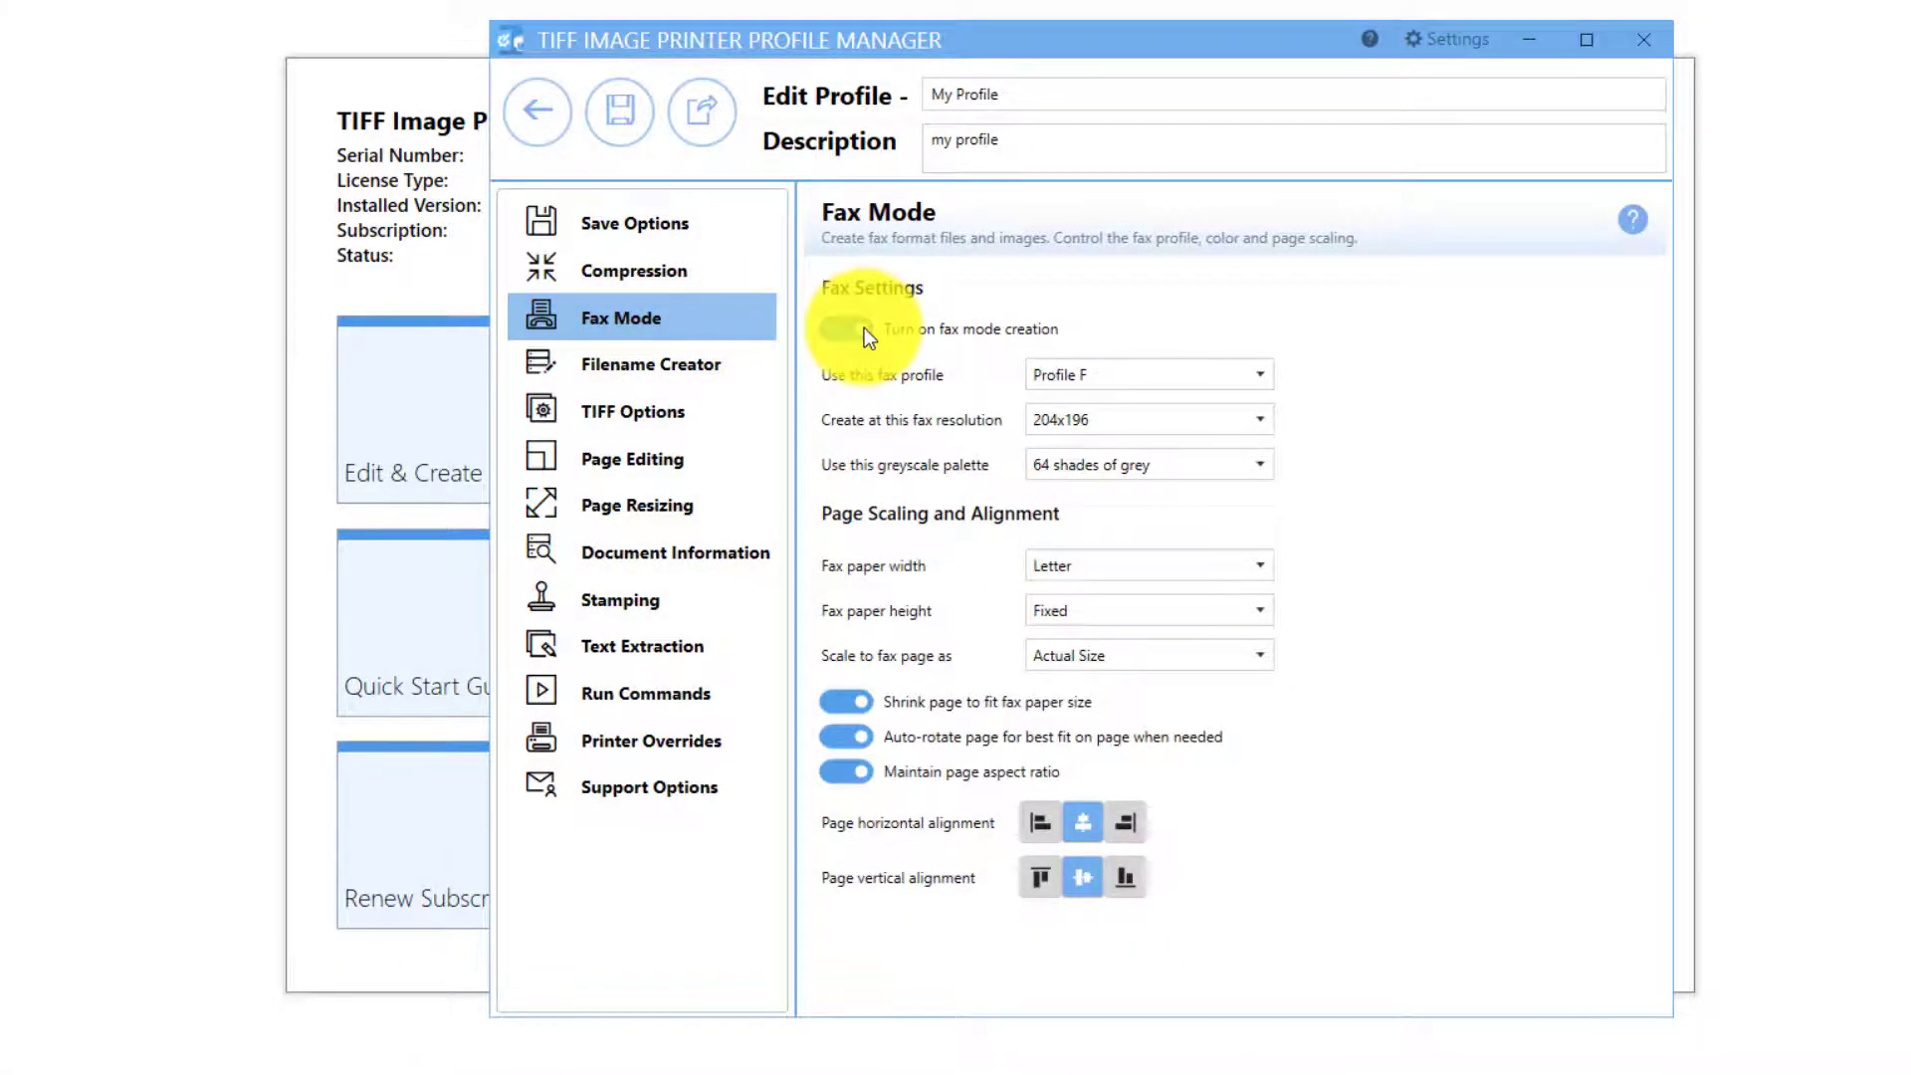
left_click(1054, 376)
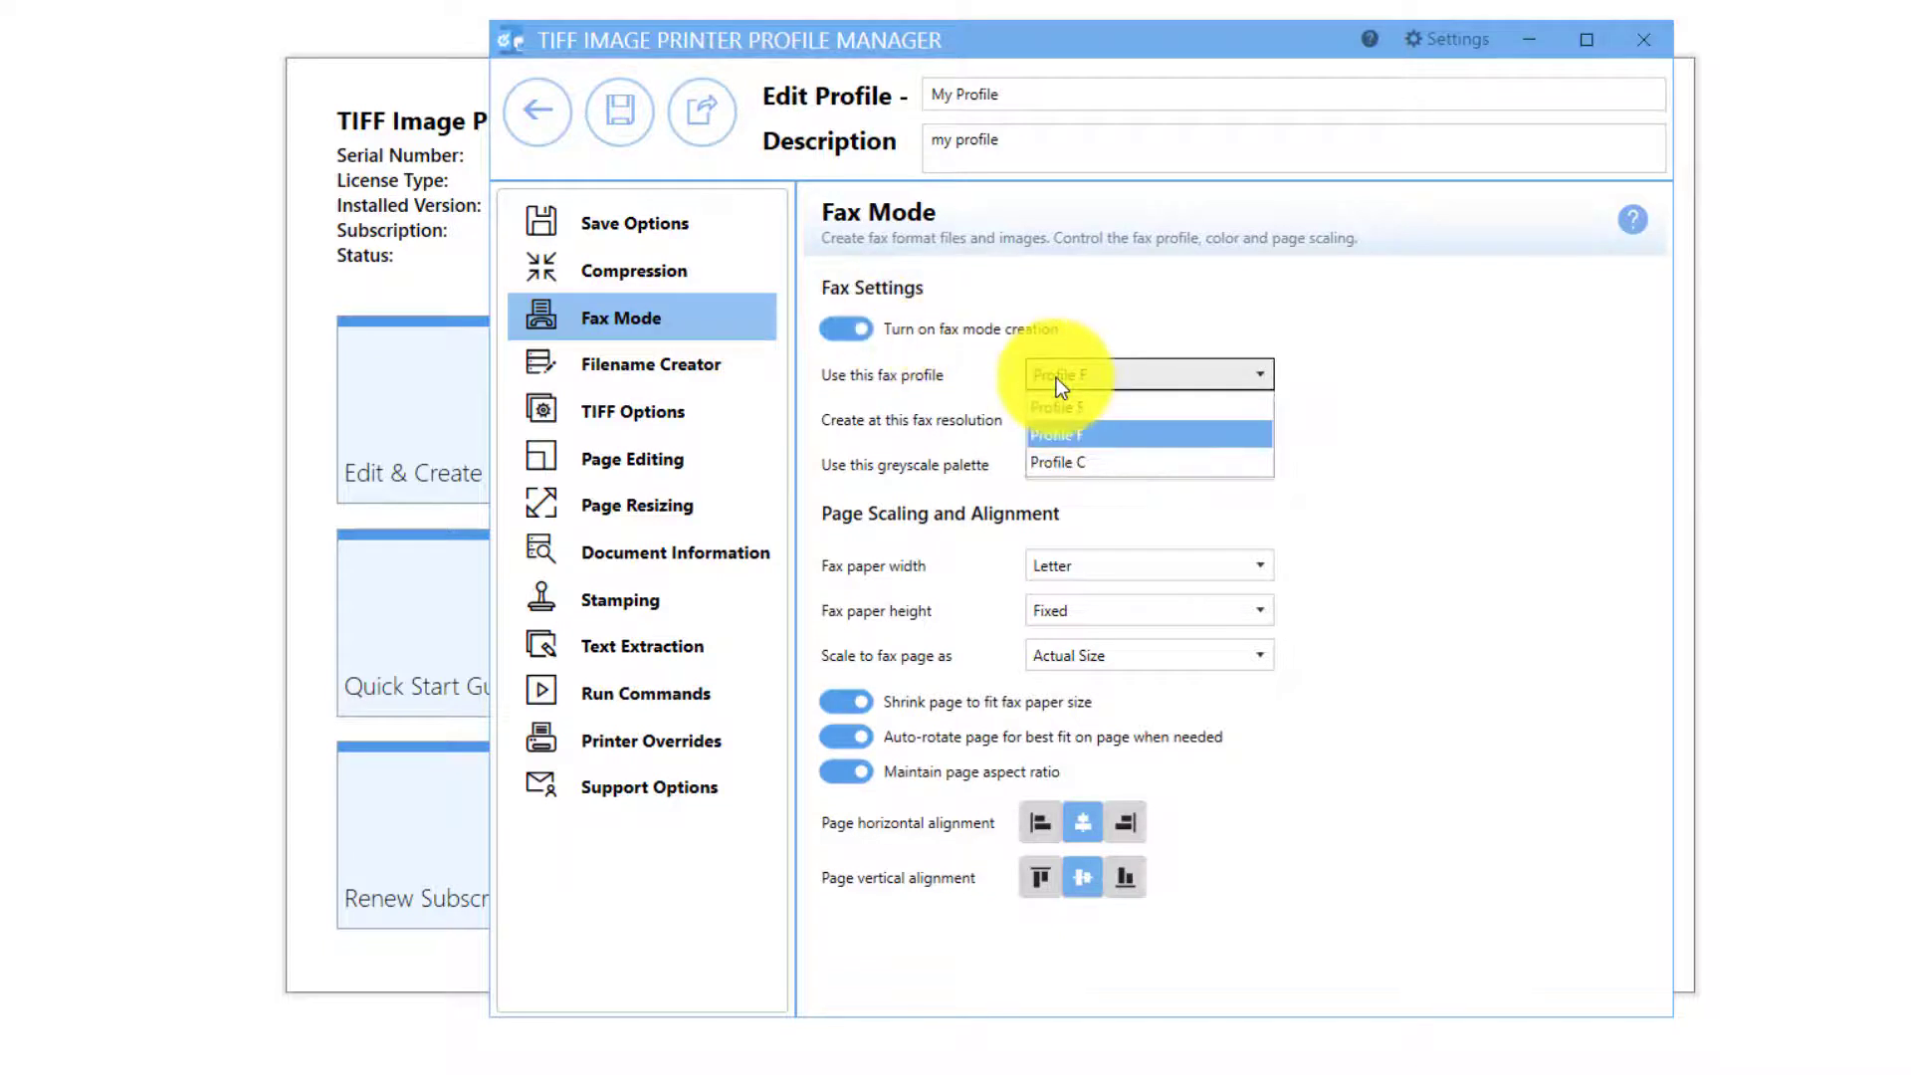
left_click(1056, 378)
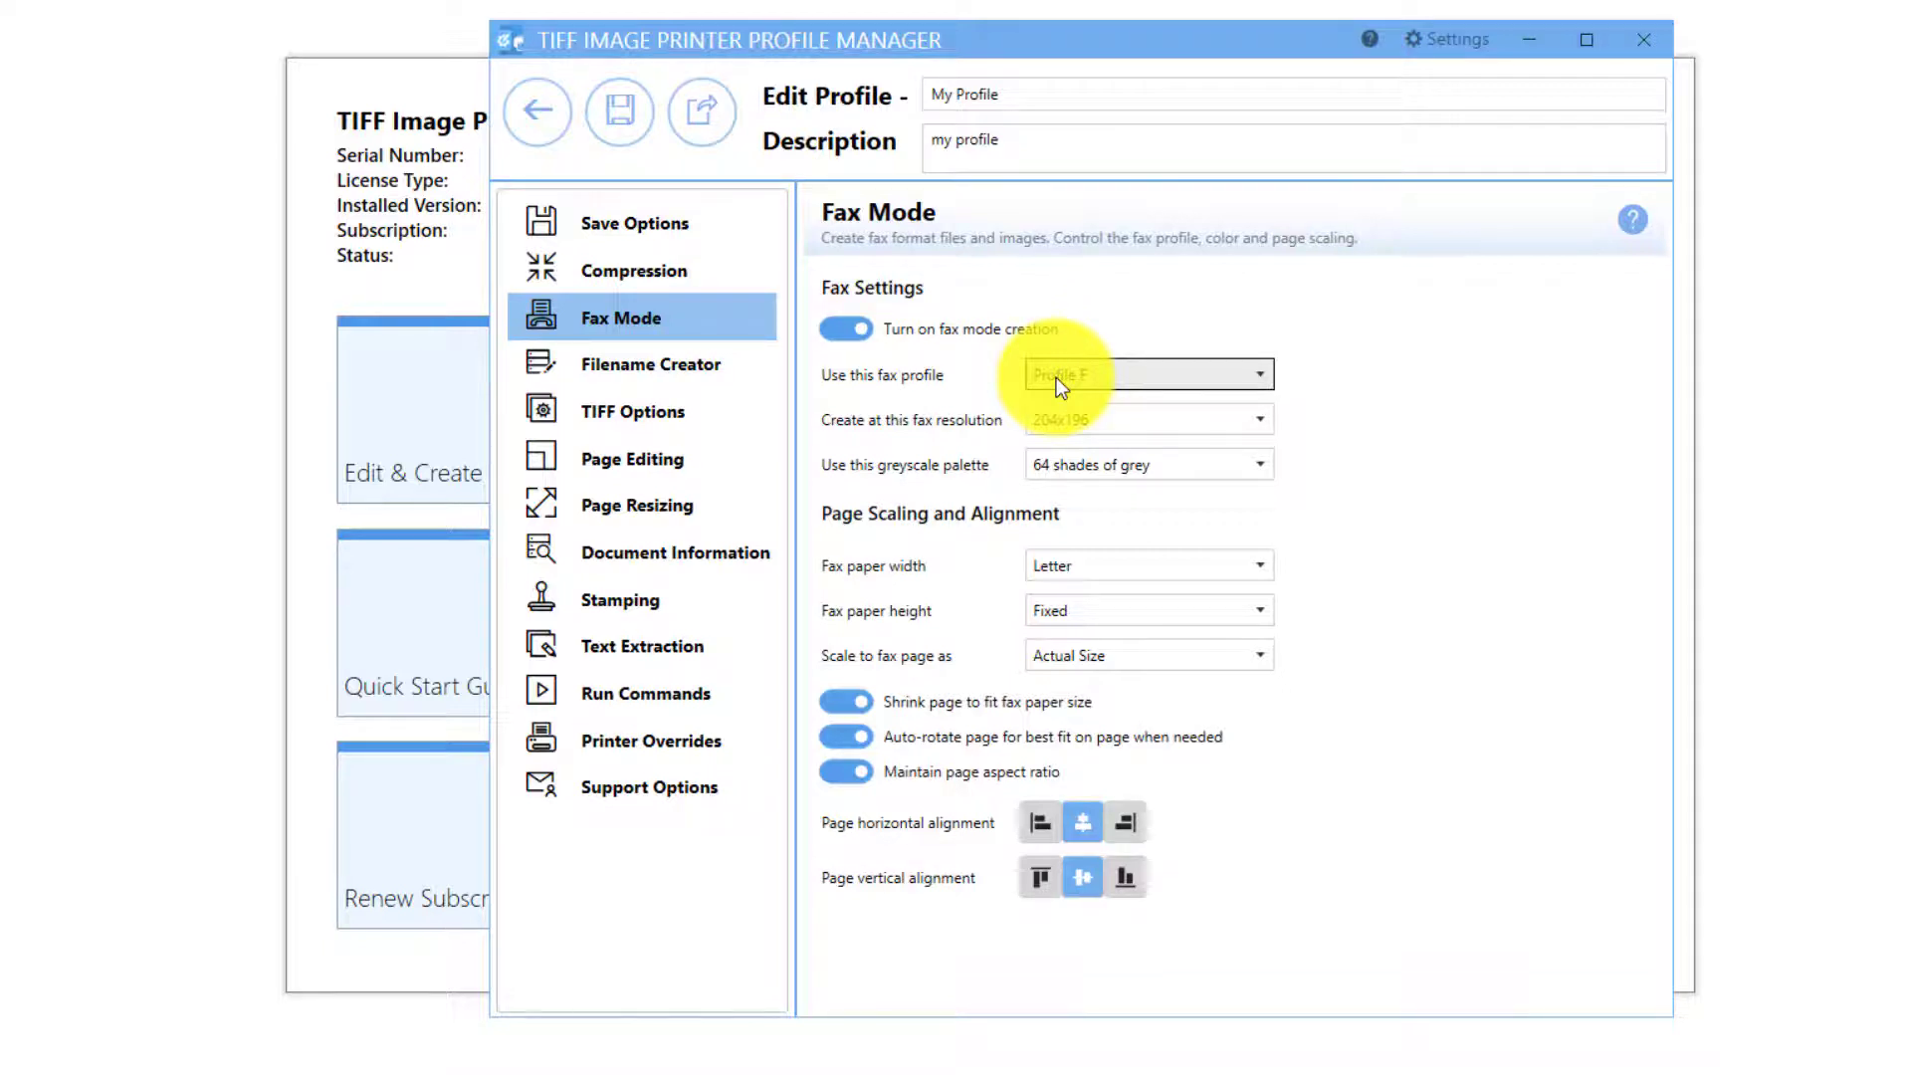
Step: Review the Filename Creator settings and the TIFF Options, including the byte order choices, keeping Intel (Little Endian)
left_click(761, 363)
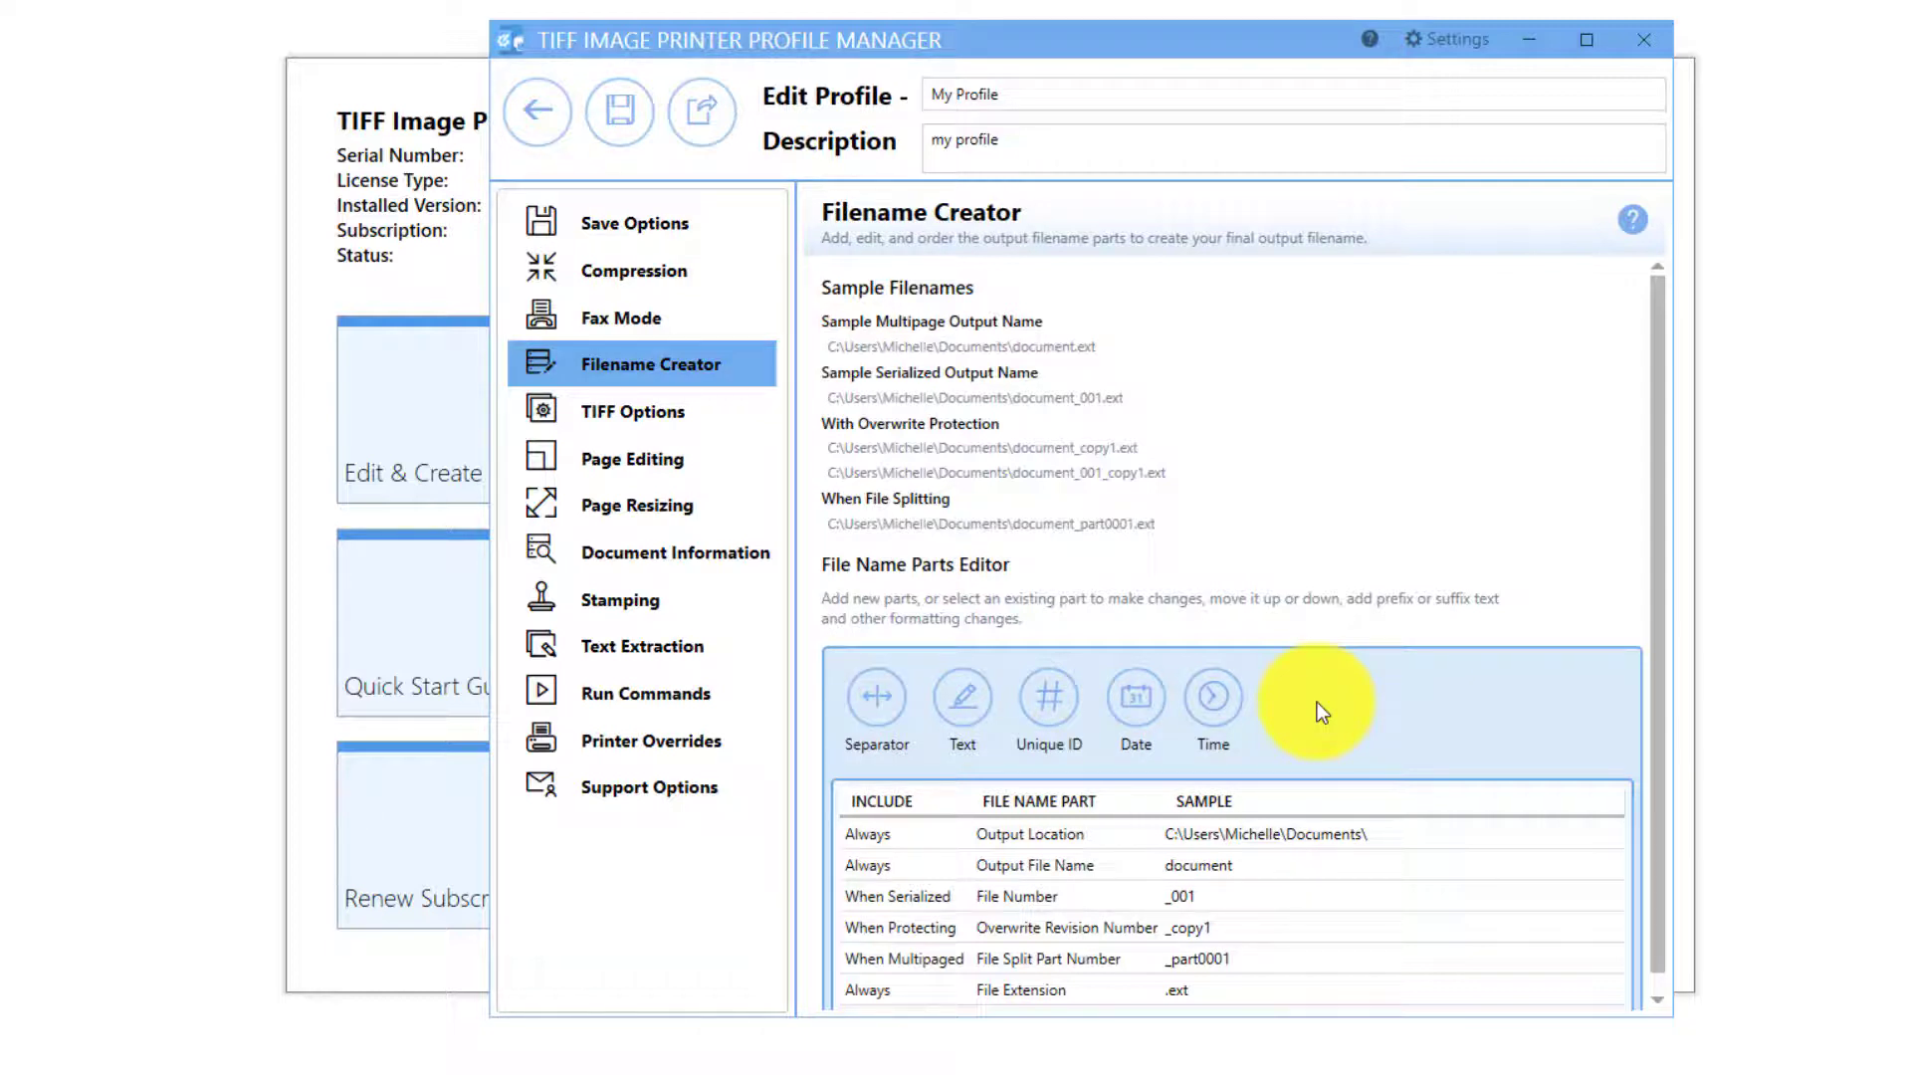
left_click(737, 420)
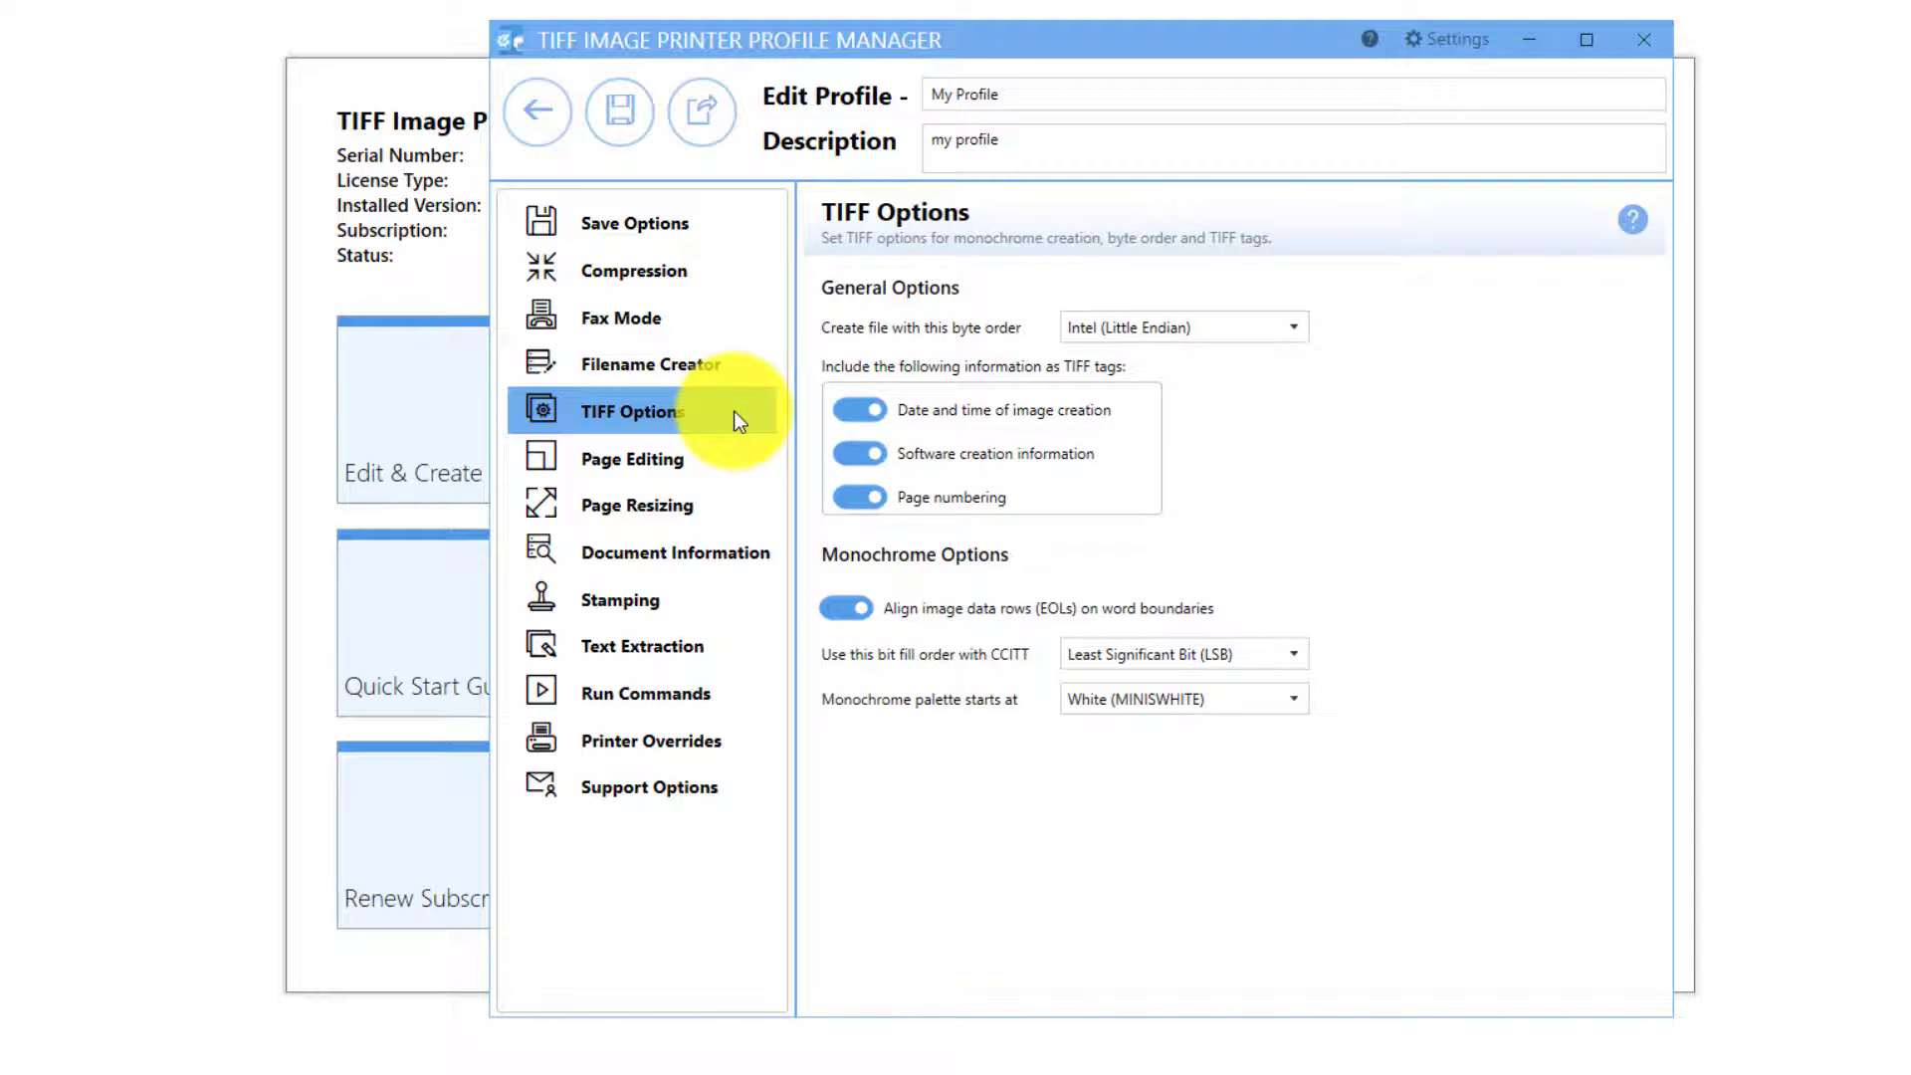
left_click(1240, 326)
left_click(1241, 326)
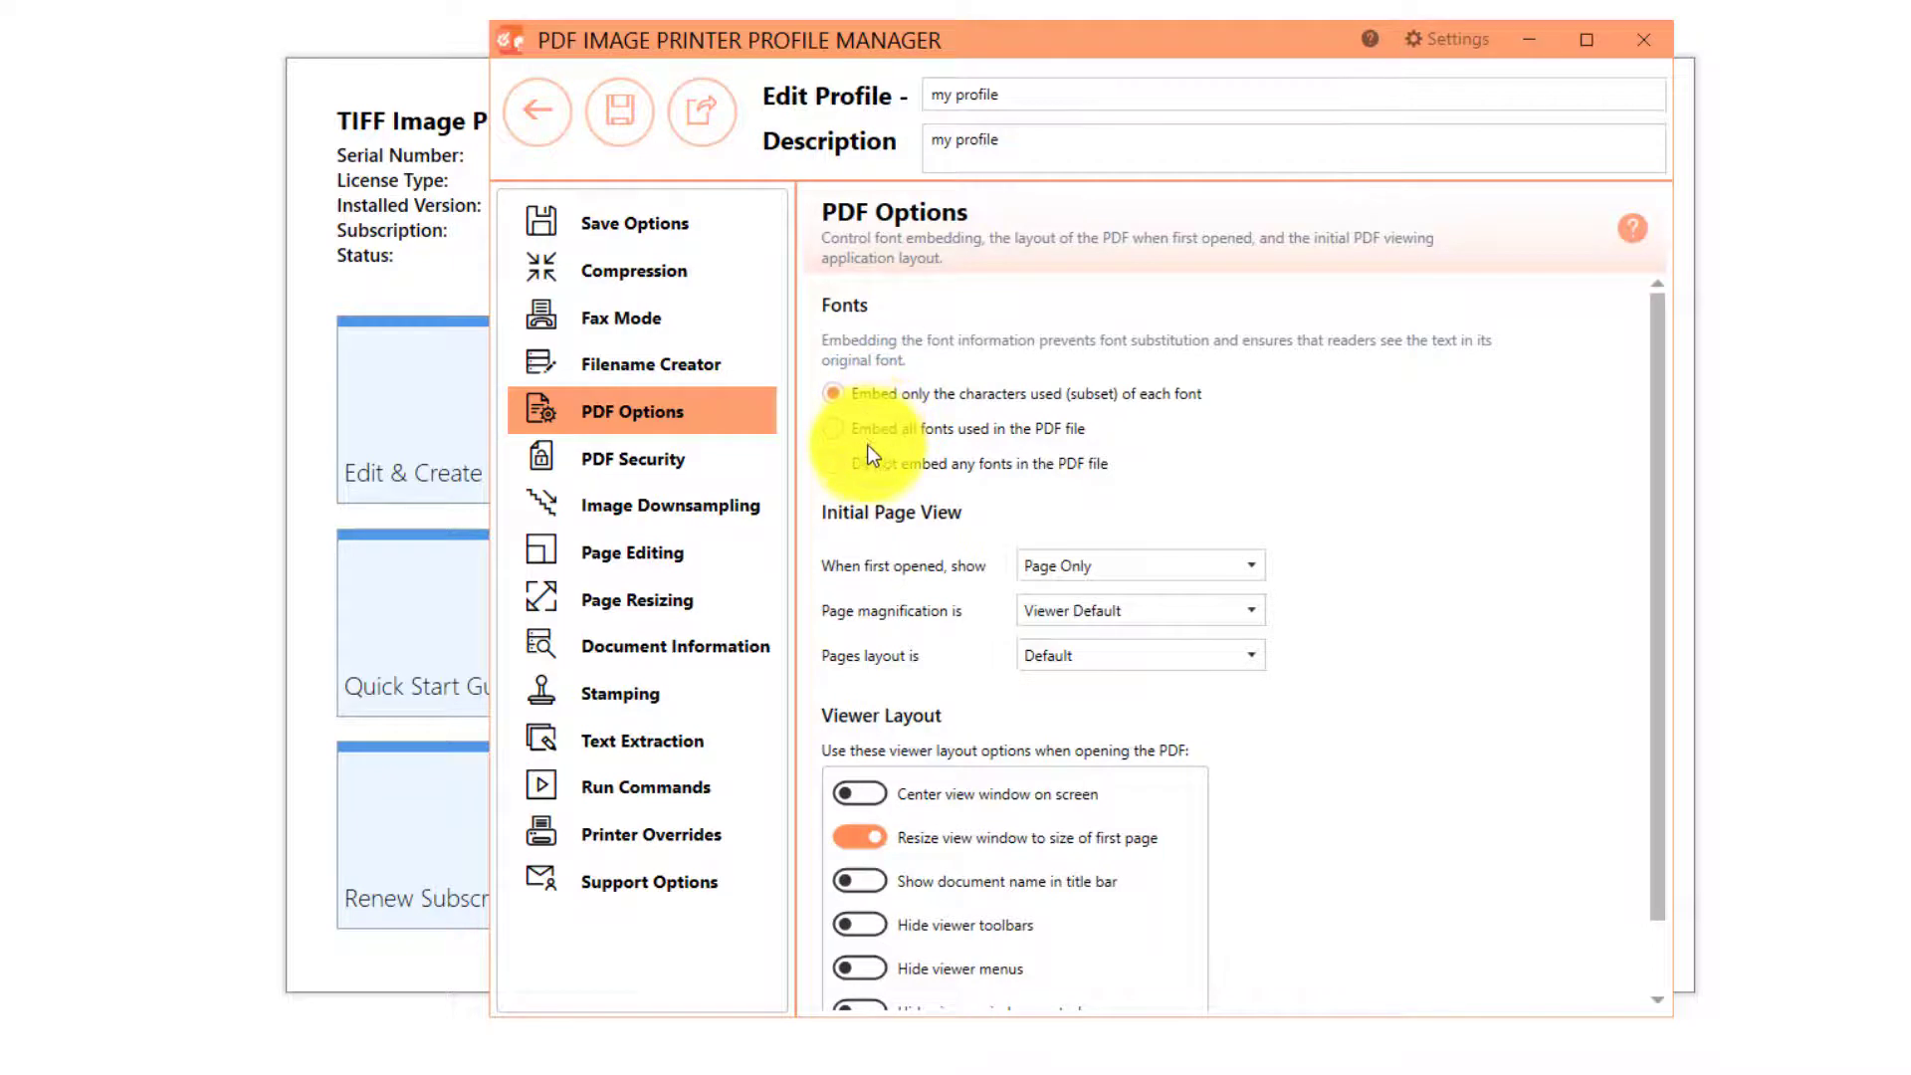
Step: Review the PDF profile's font, page view and viewer layout options, and turn on secure PDF file creation in PDF Security
scroll(921, 742, "down", 1)
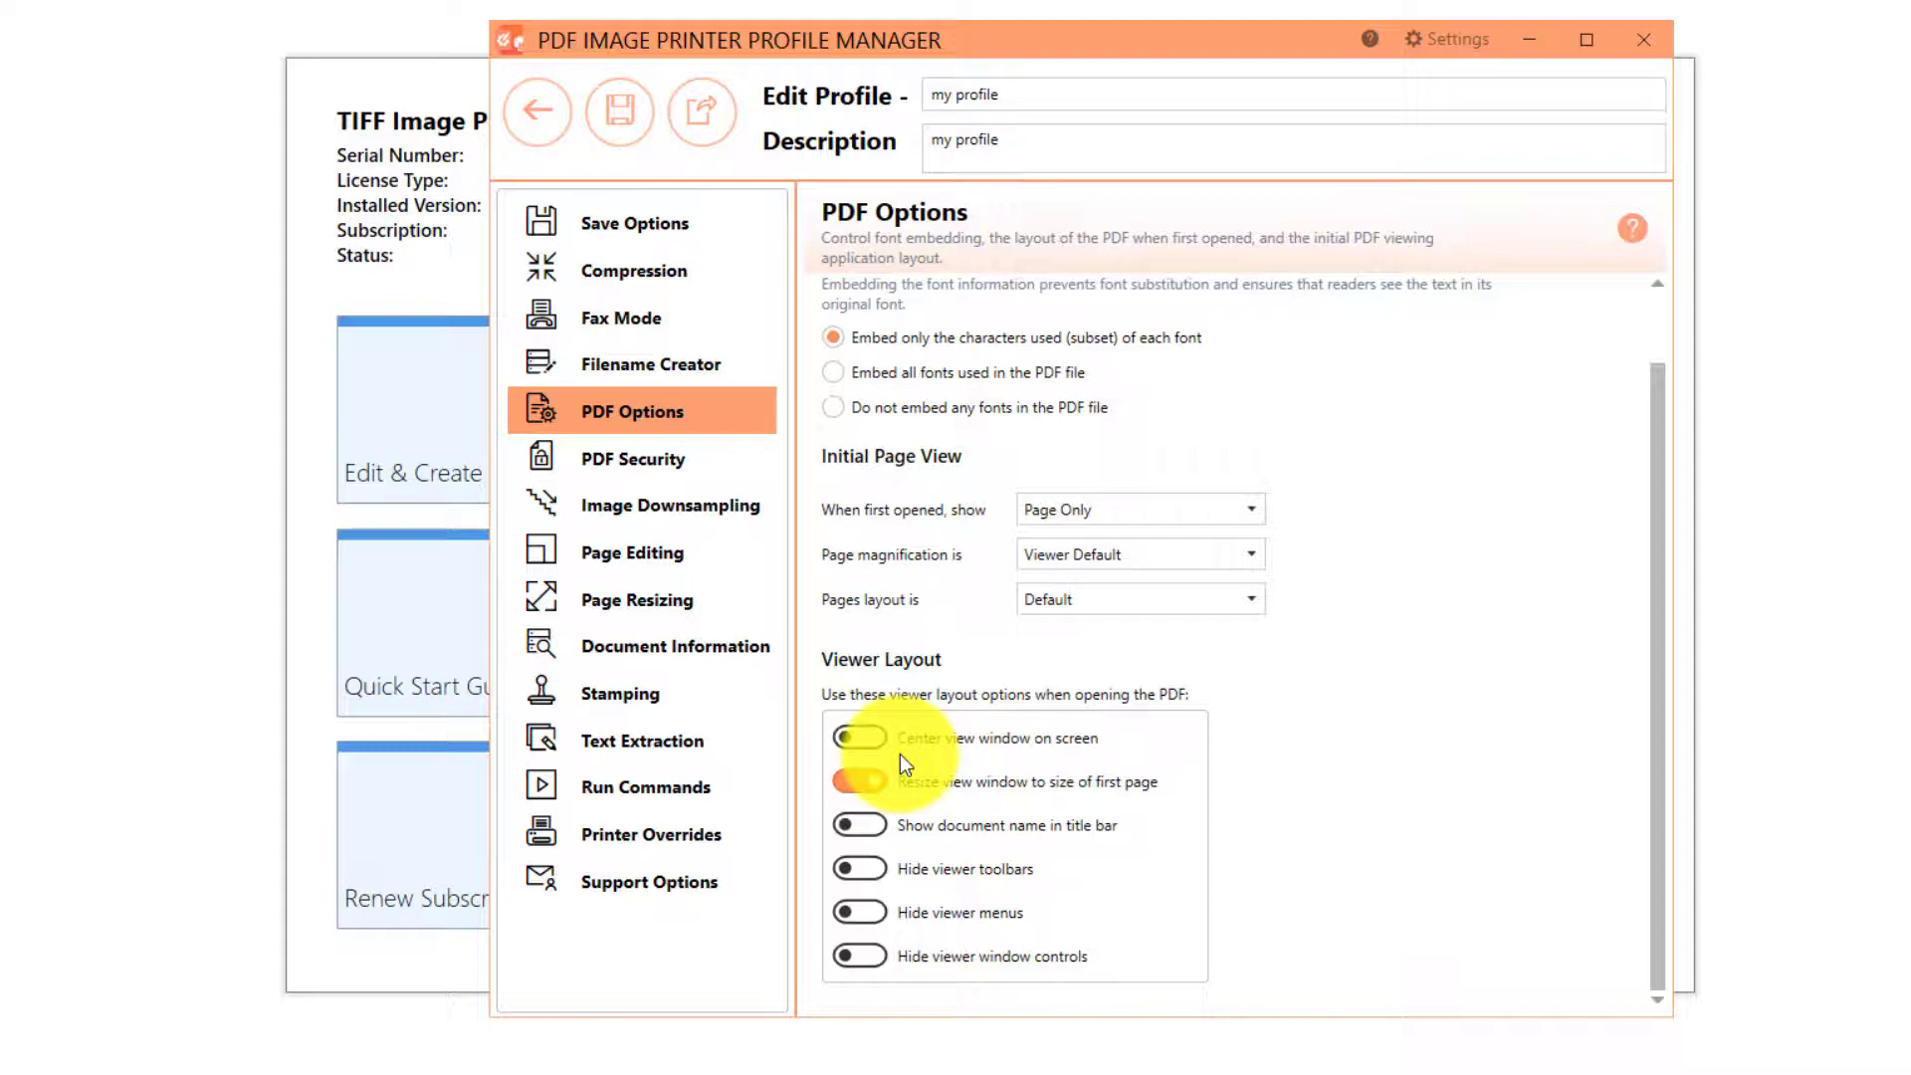
left_click(743, 459)
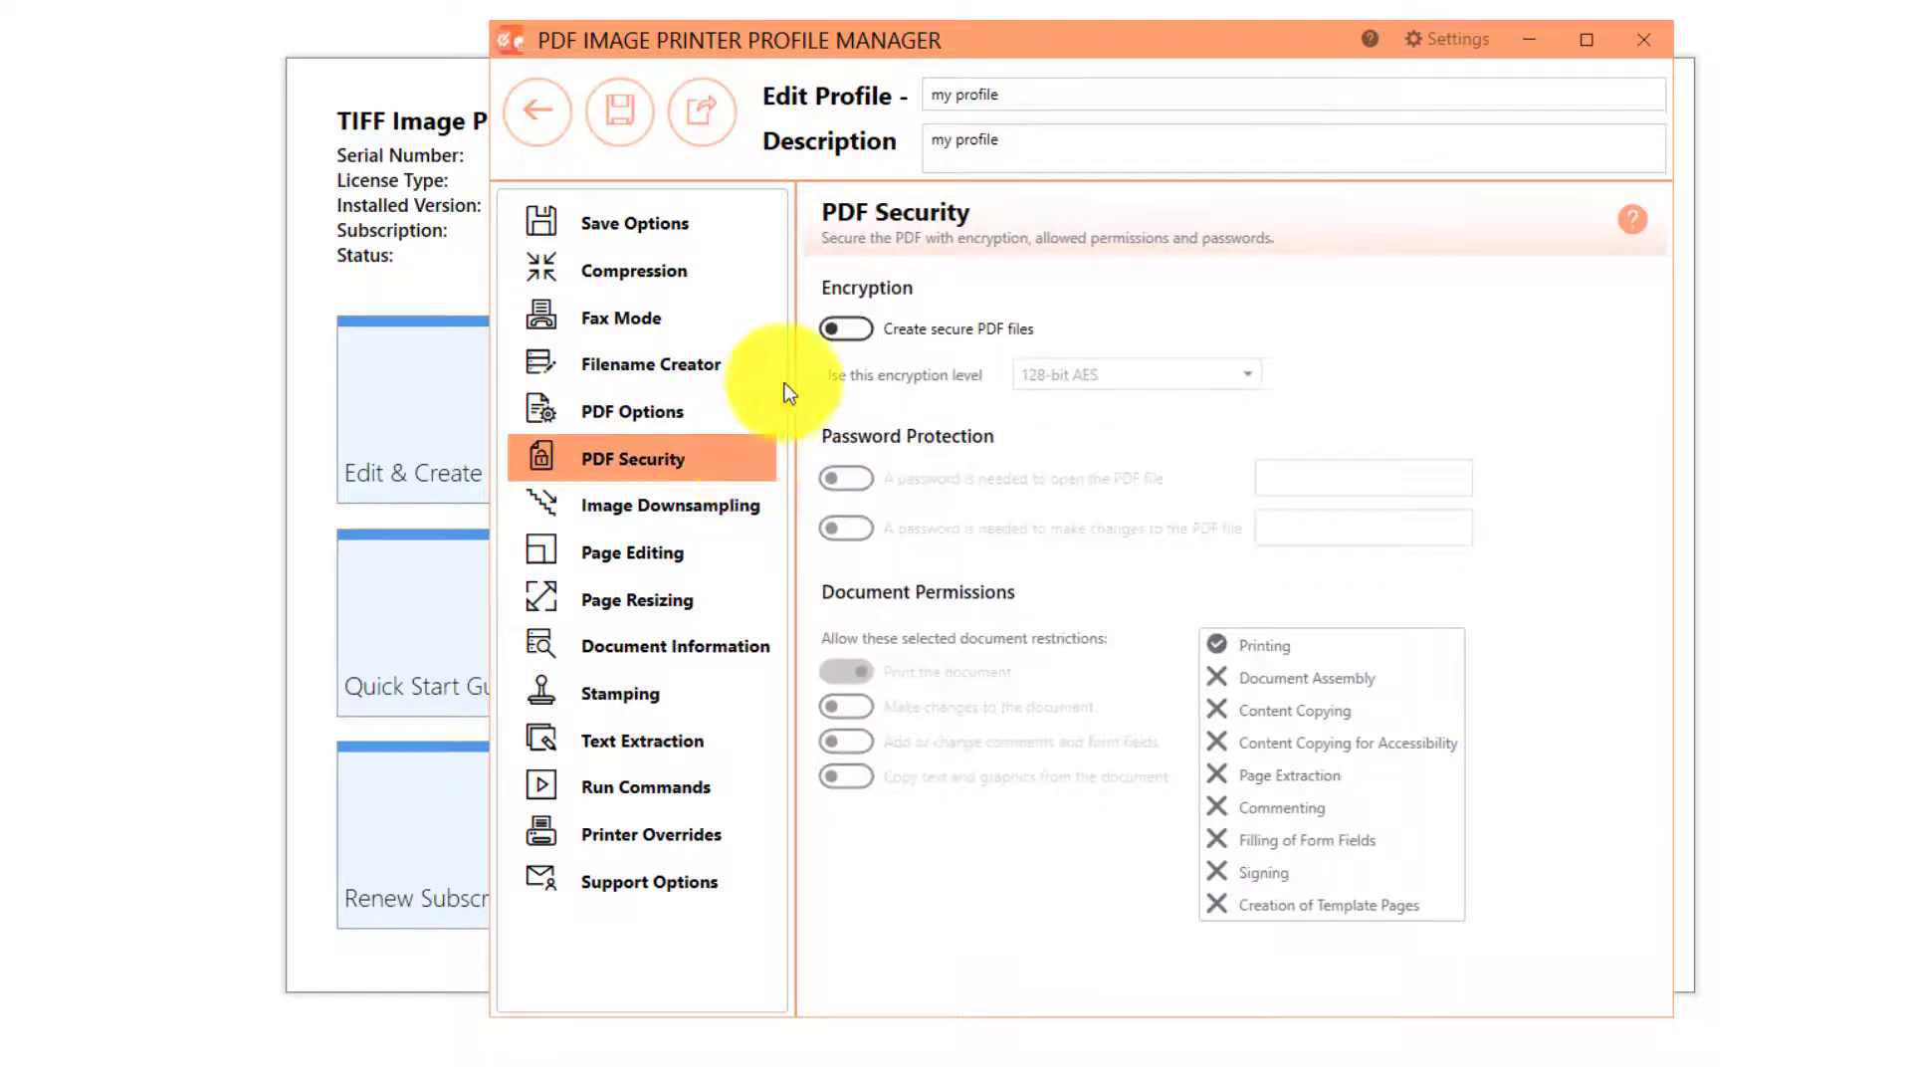
left_click(847, 331)
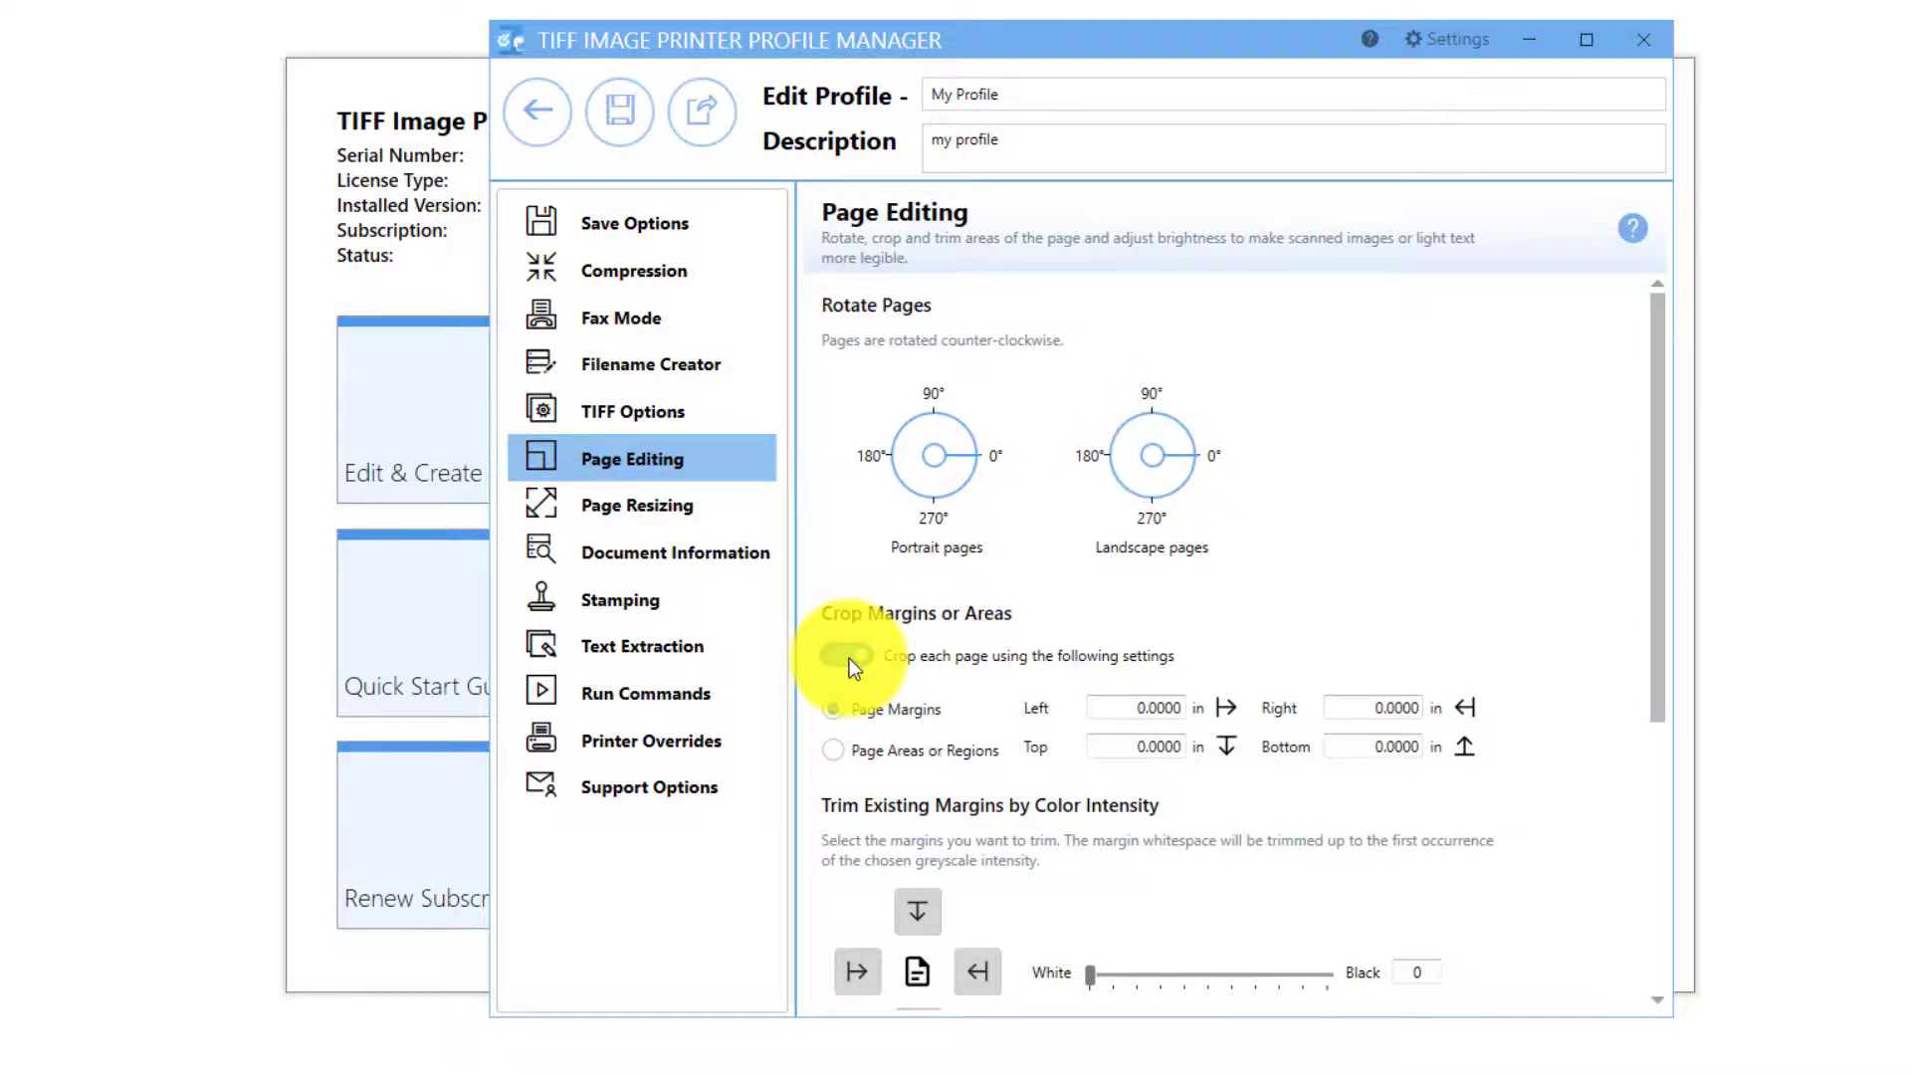
Step: Examine the TIFF profile's Page Editing settings for cropping, margin trimming and page brightness
scroll(853, 658, "down", 3)
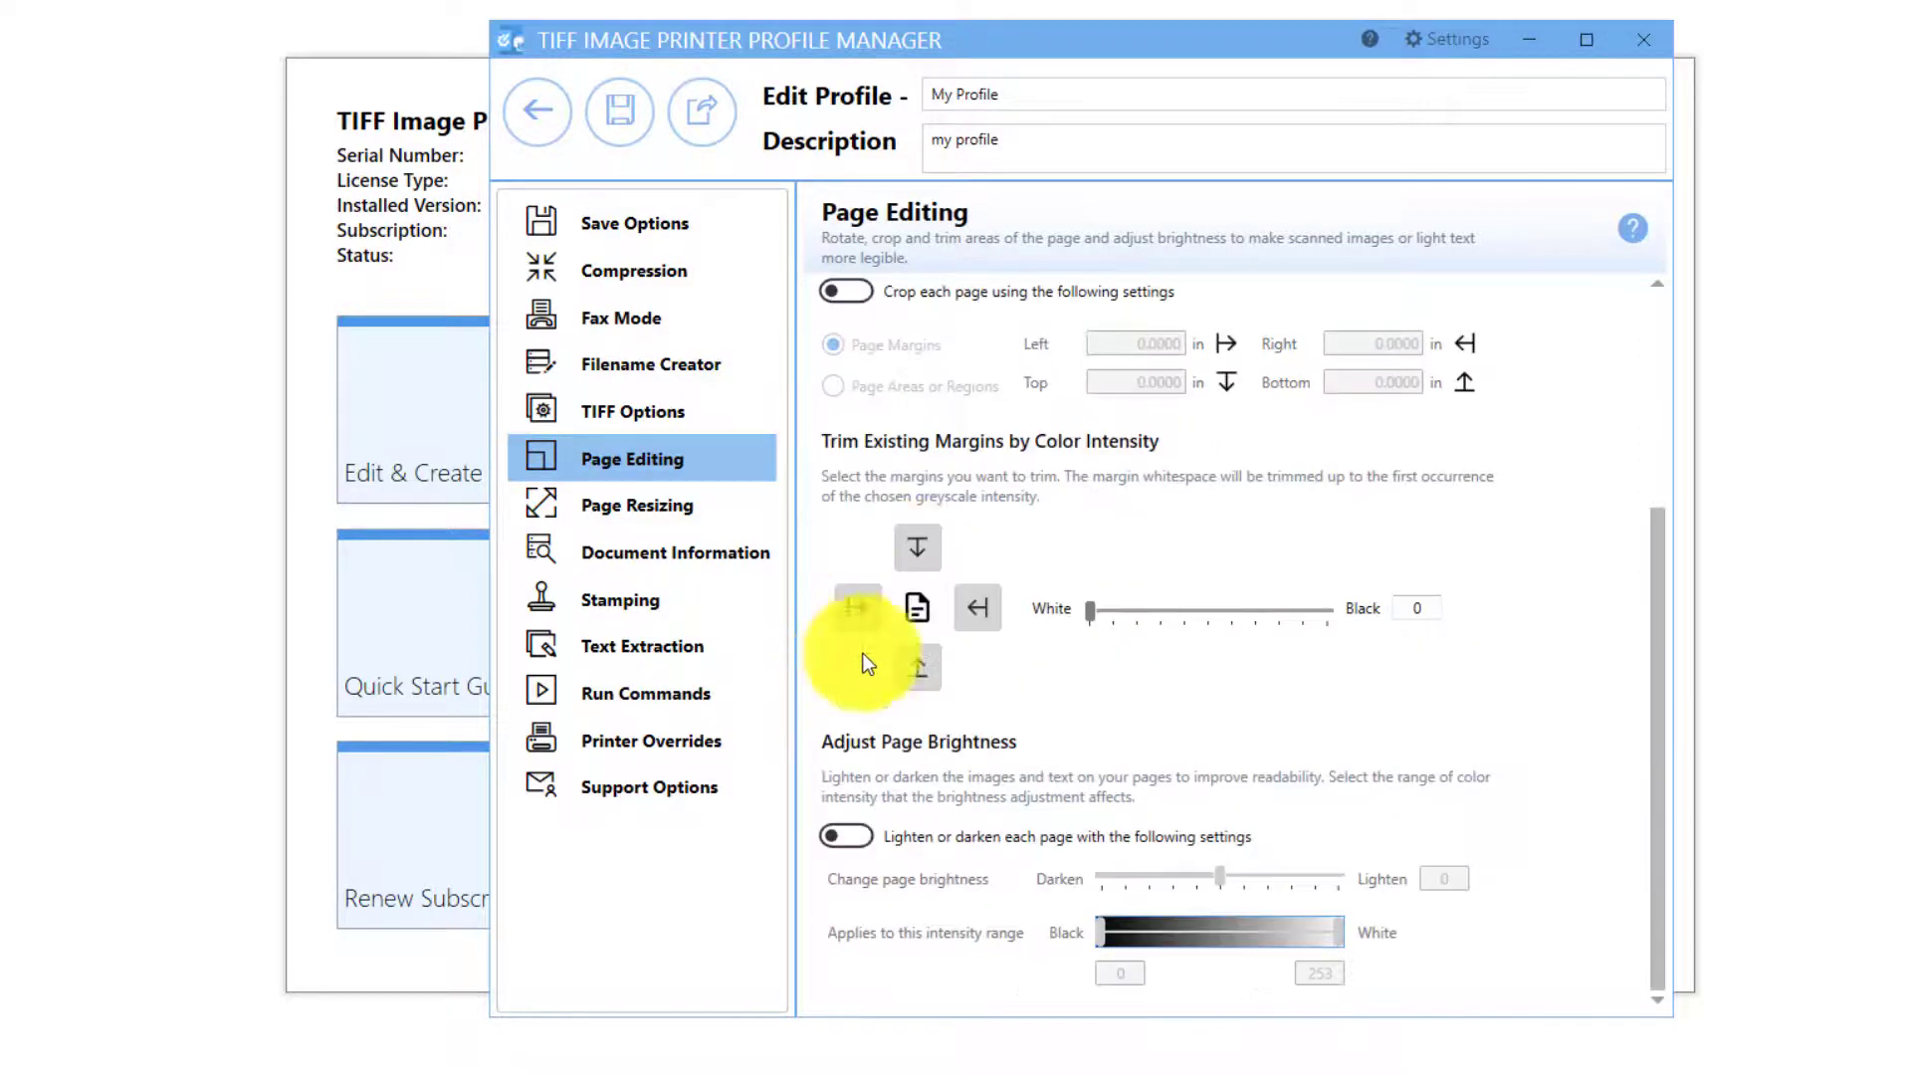
left_click(844, 838)
scroll(851, 831, "up", 3)
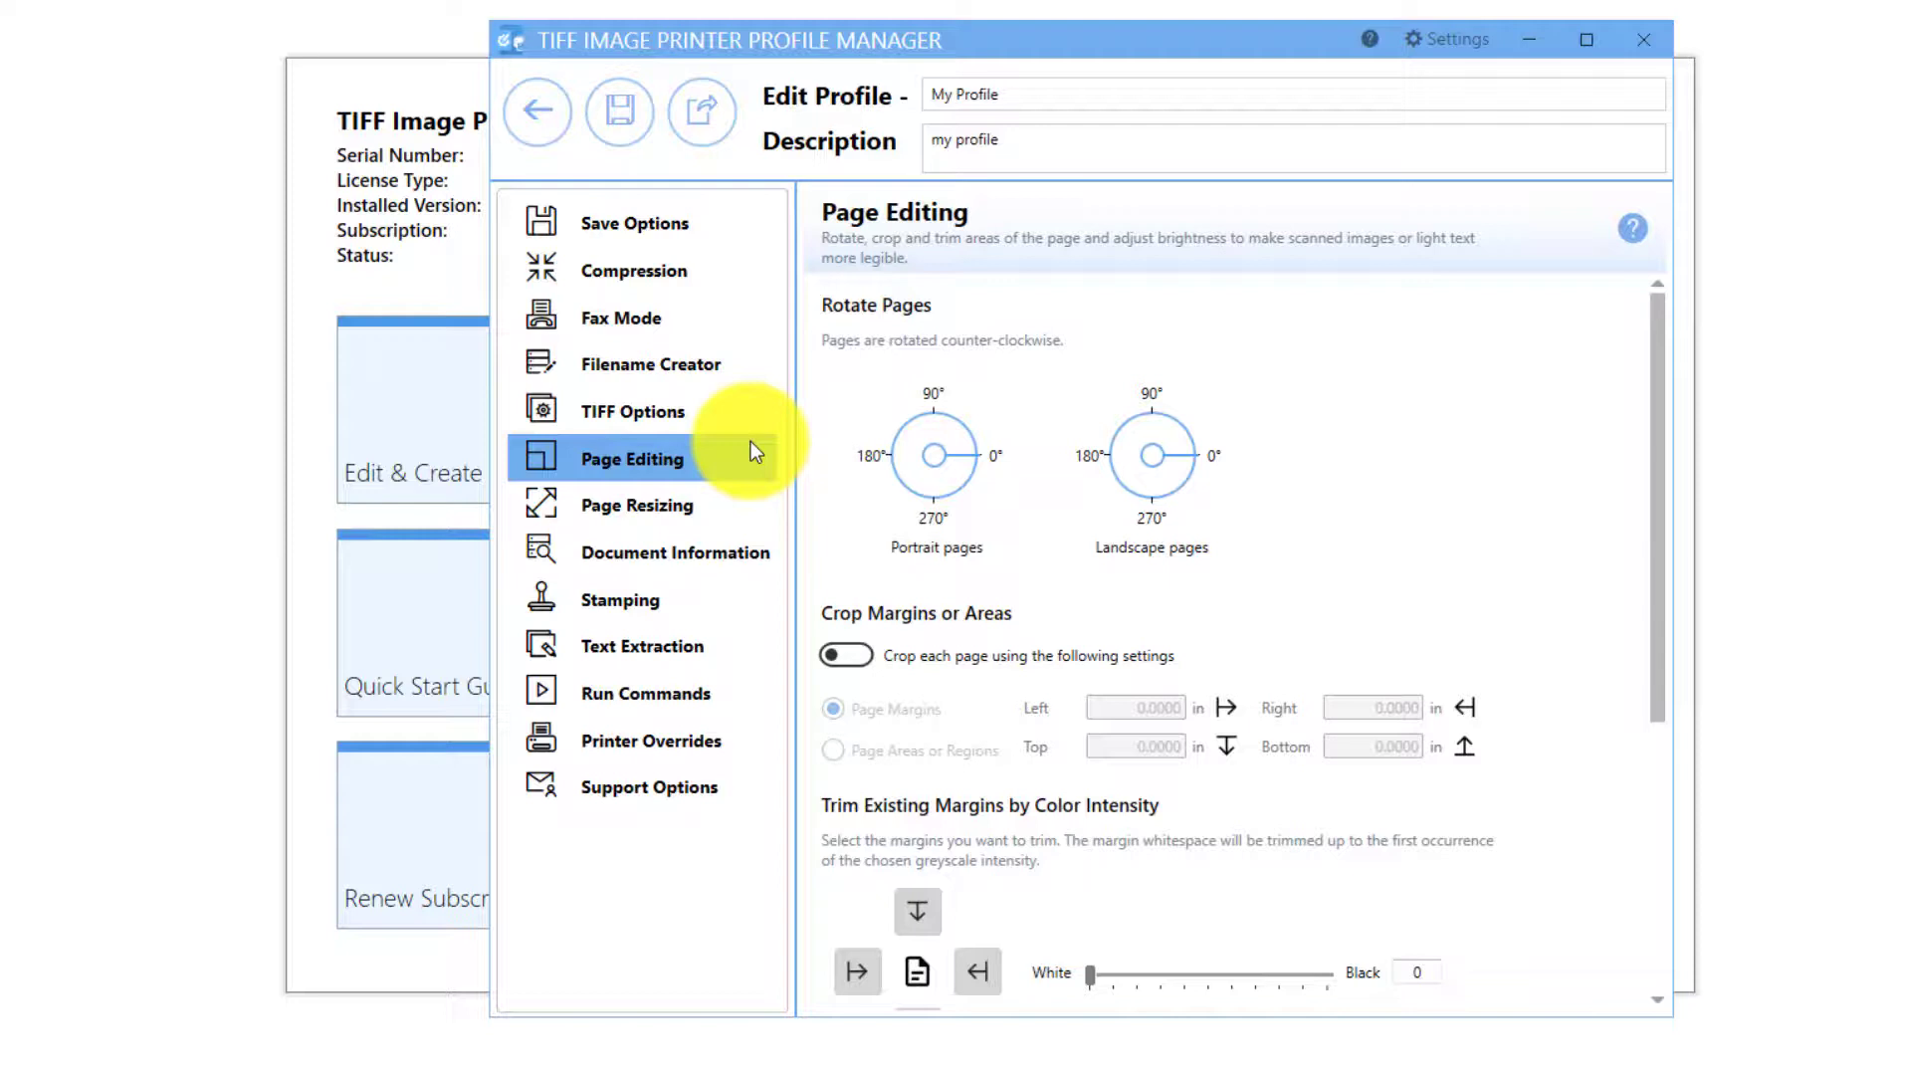
Step: Examine the Page Resizing settings by enabling copy and scale to a new page size, and switch the option back off
left_click(742, 511)
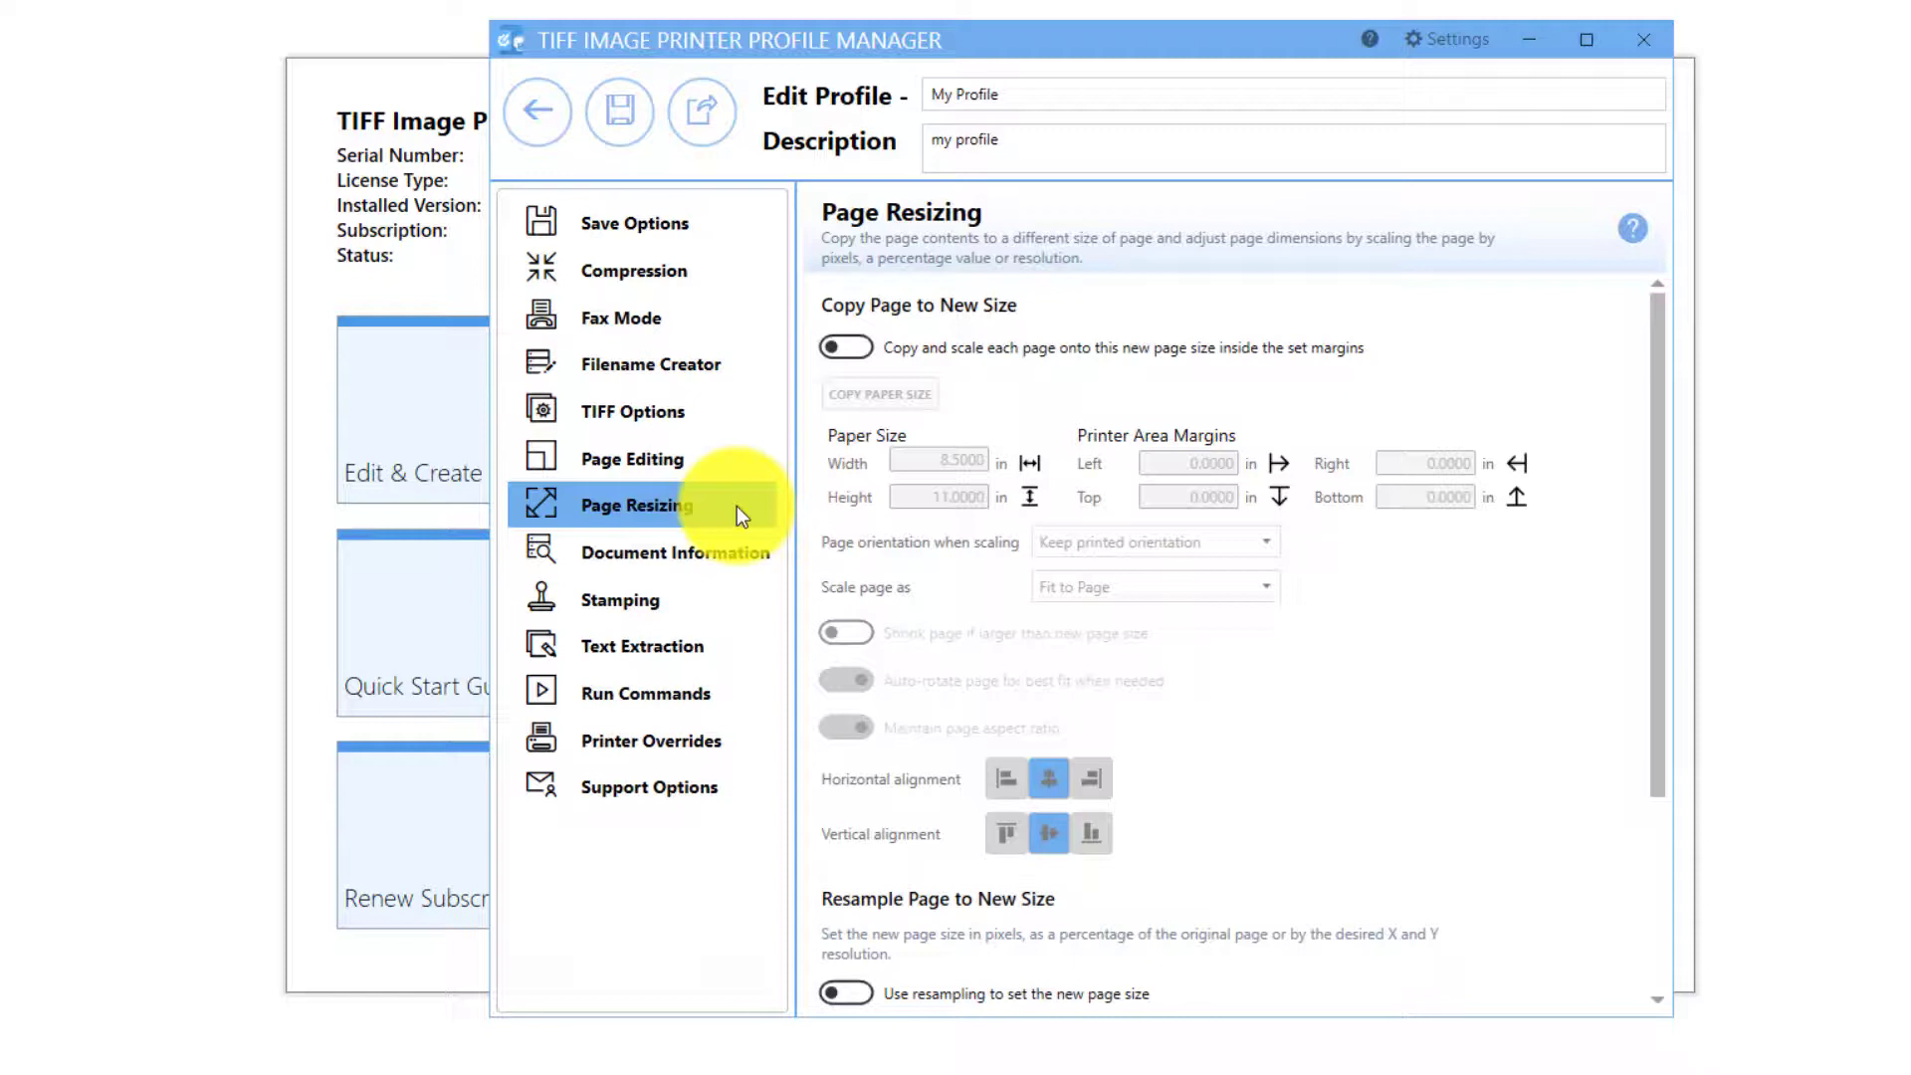
left_click(859, 348)
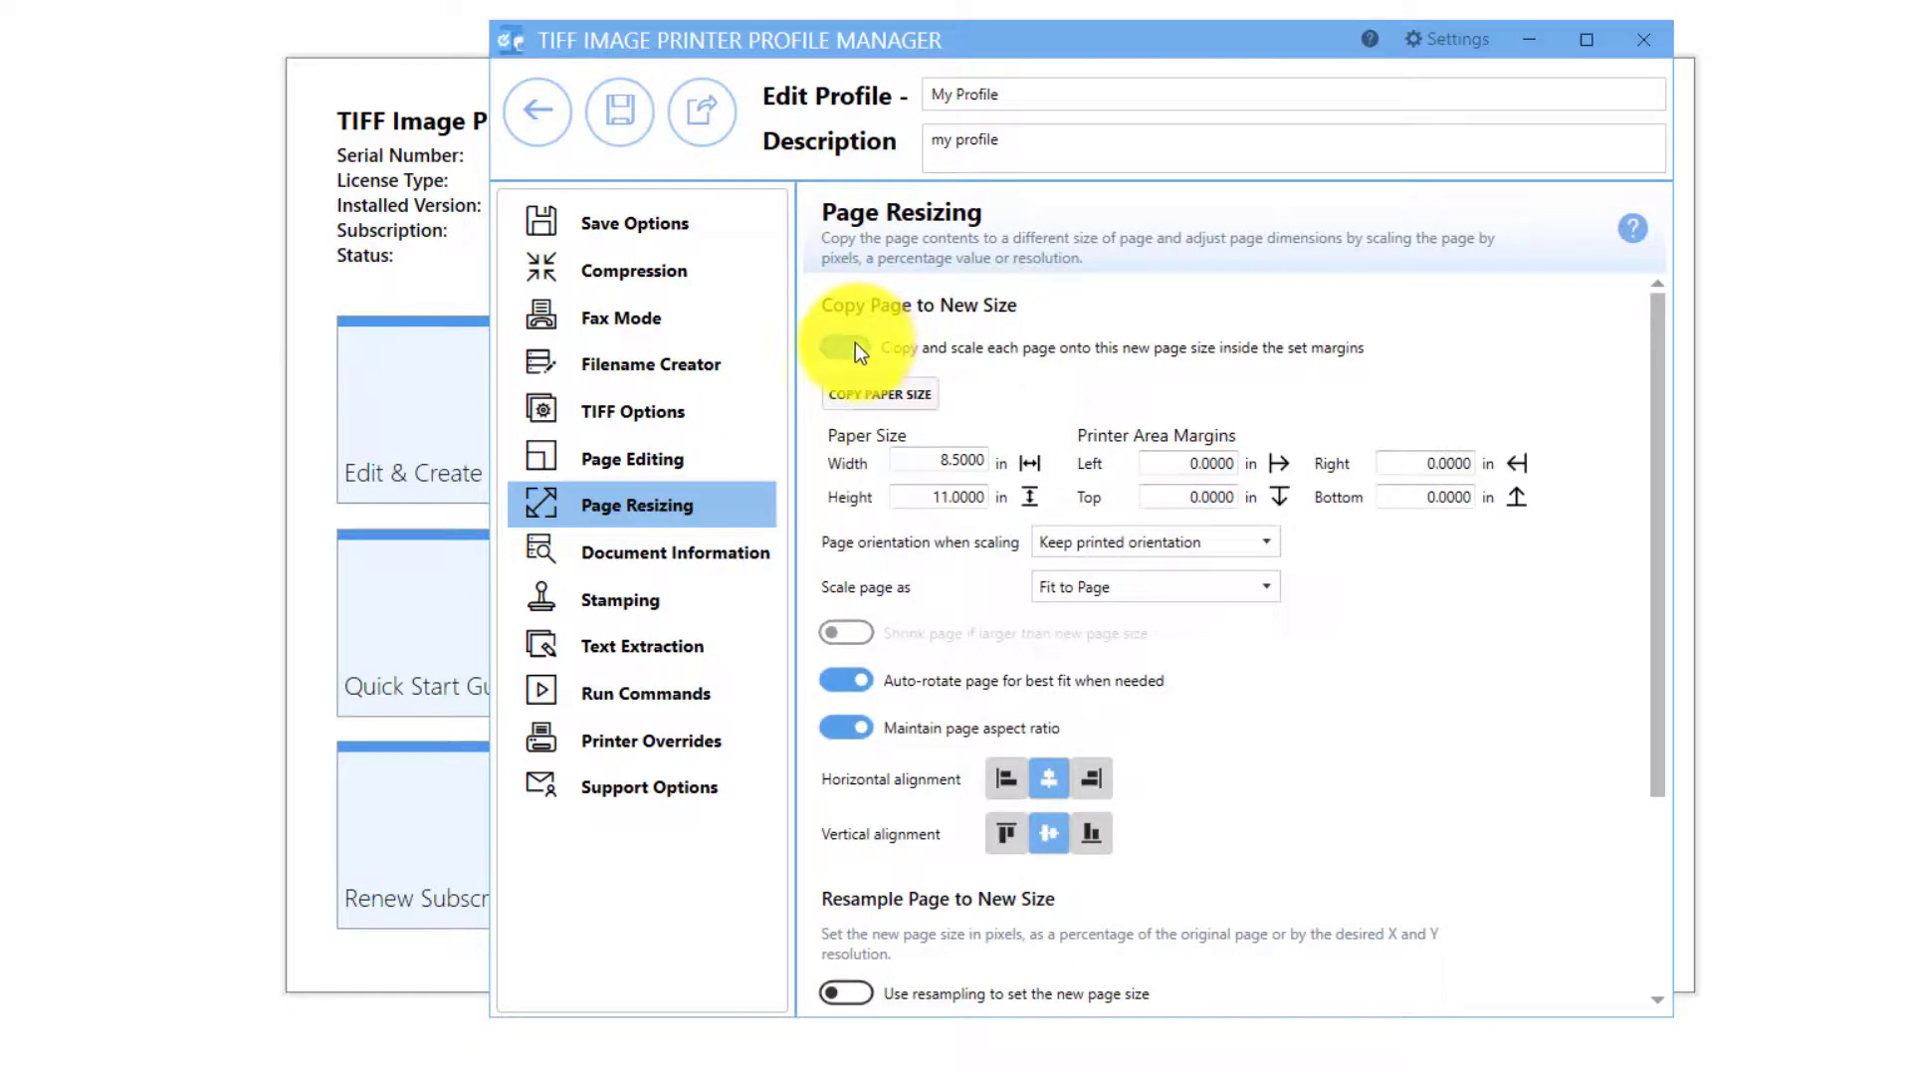
left_click(850, 347)
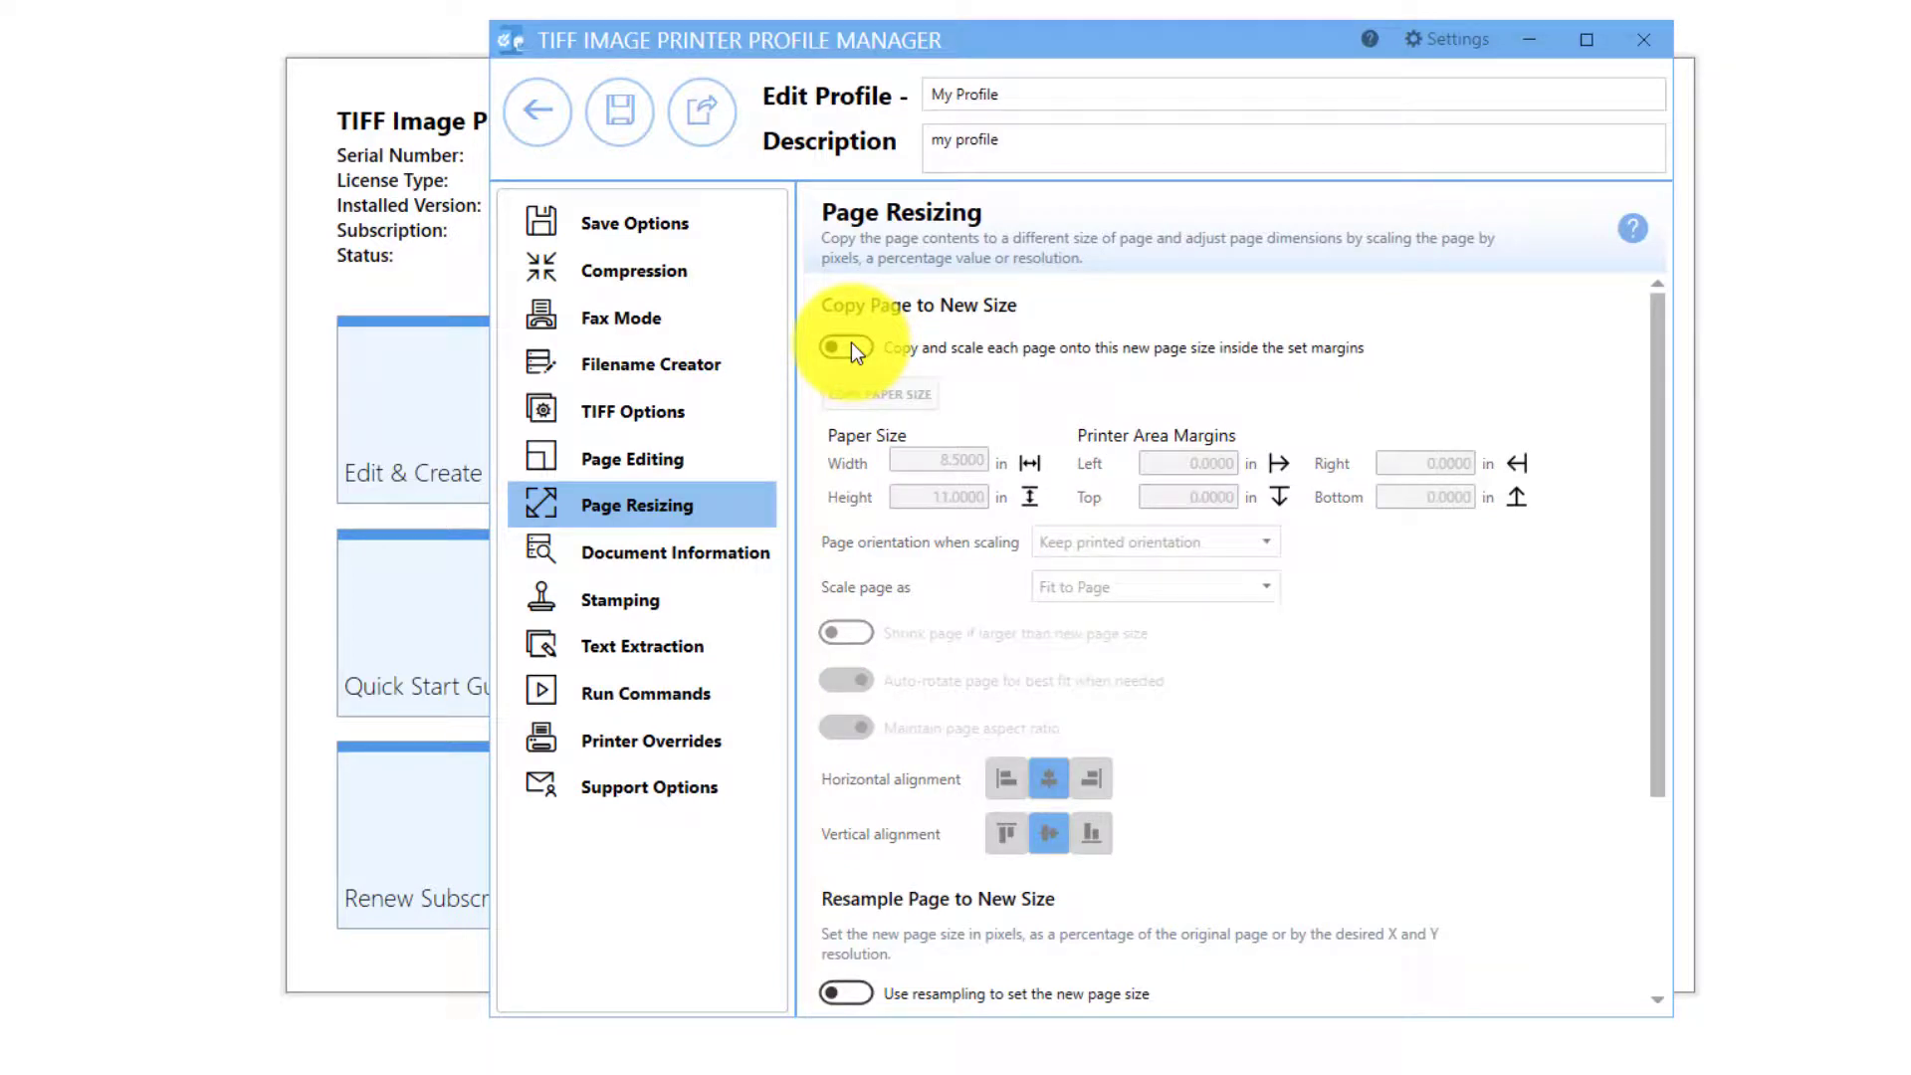
Step: Review the profile's Document Information properties, the available stamp types and the Run Commands settings for success and failure
left_click(754, 549)
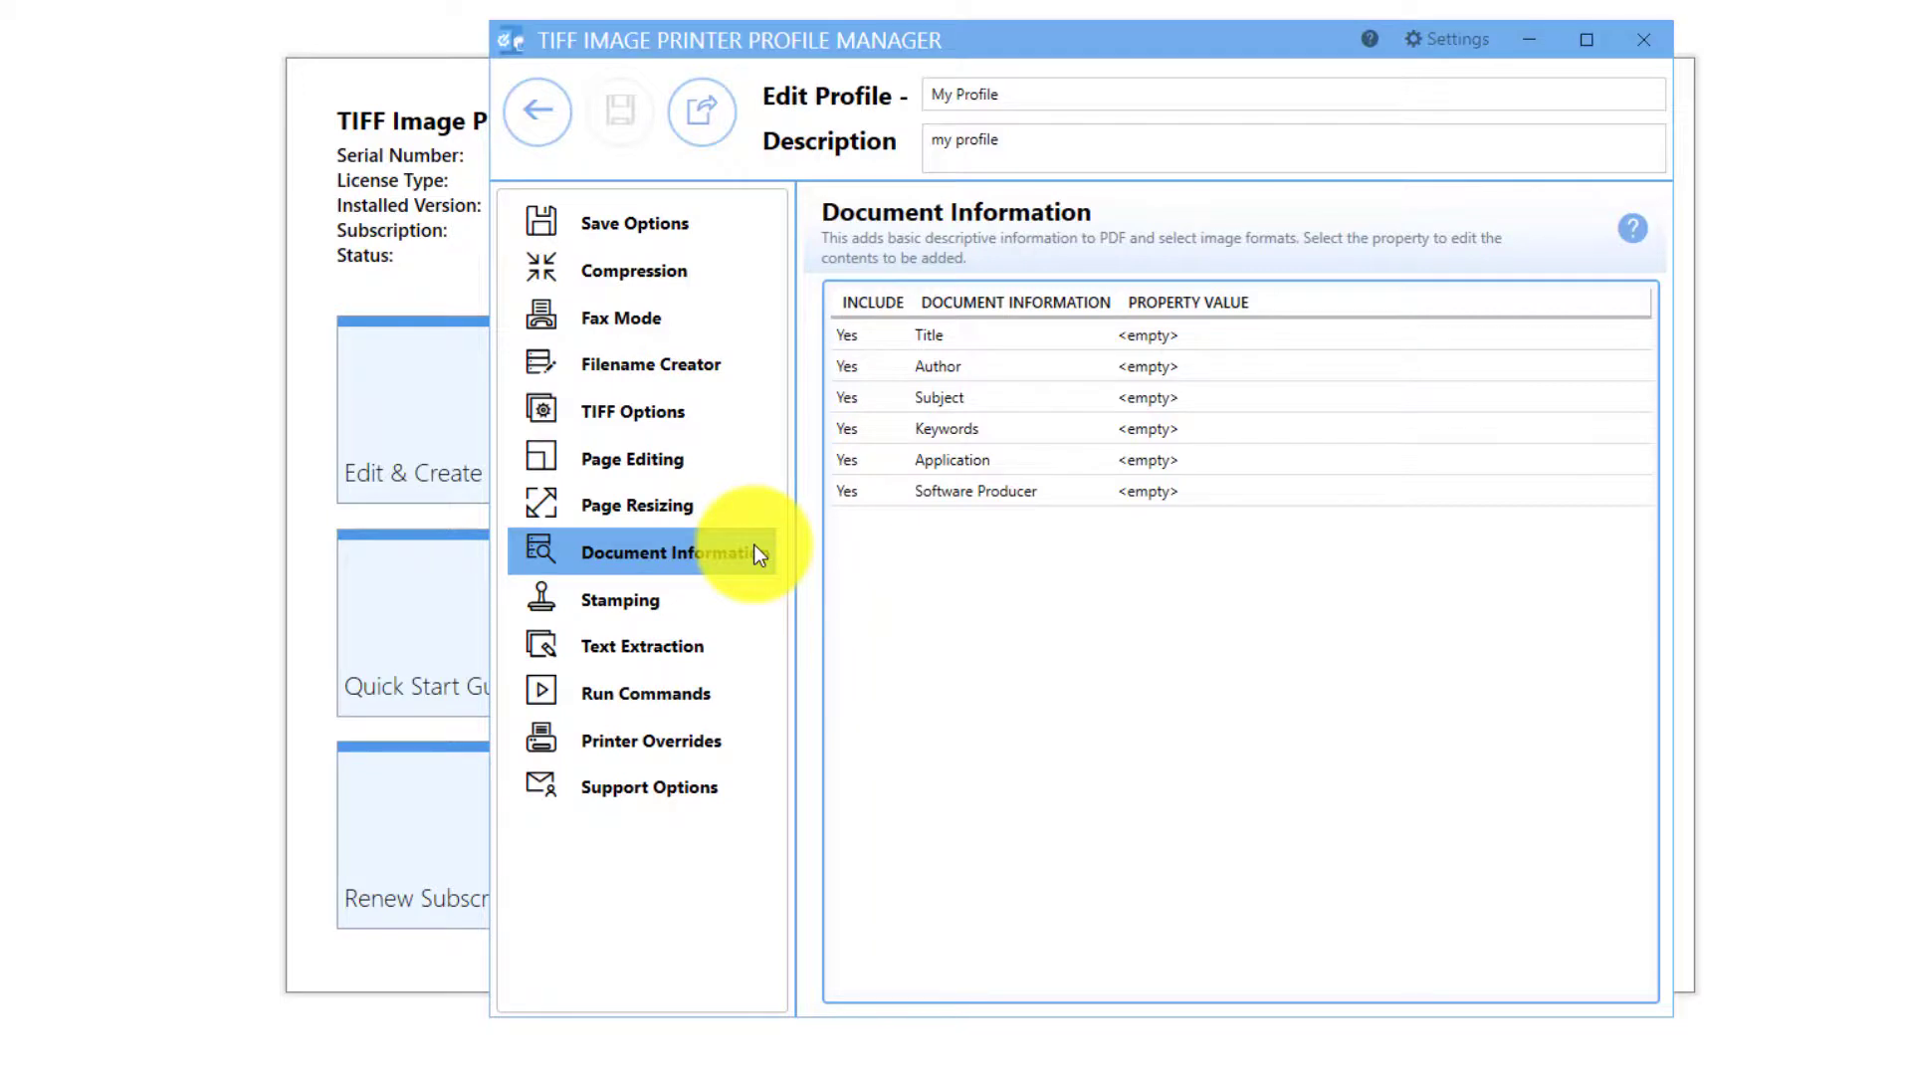
left_click(742, 595)
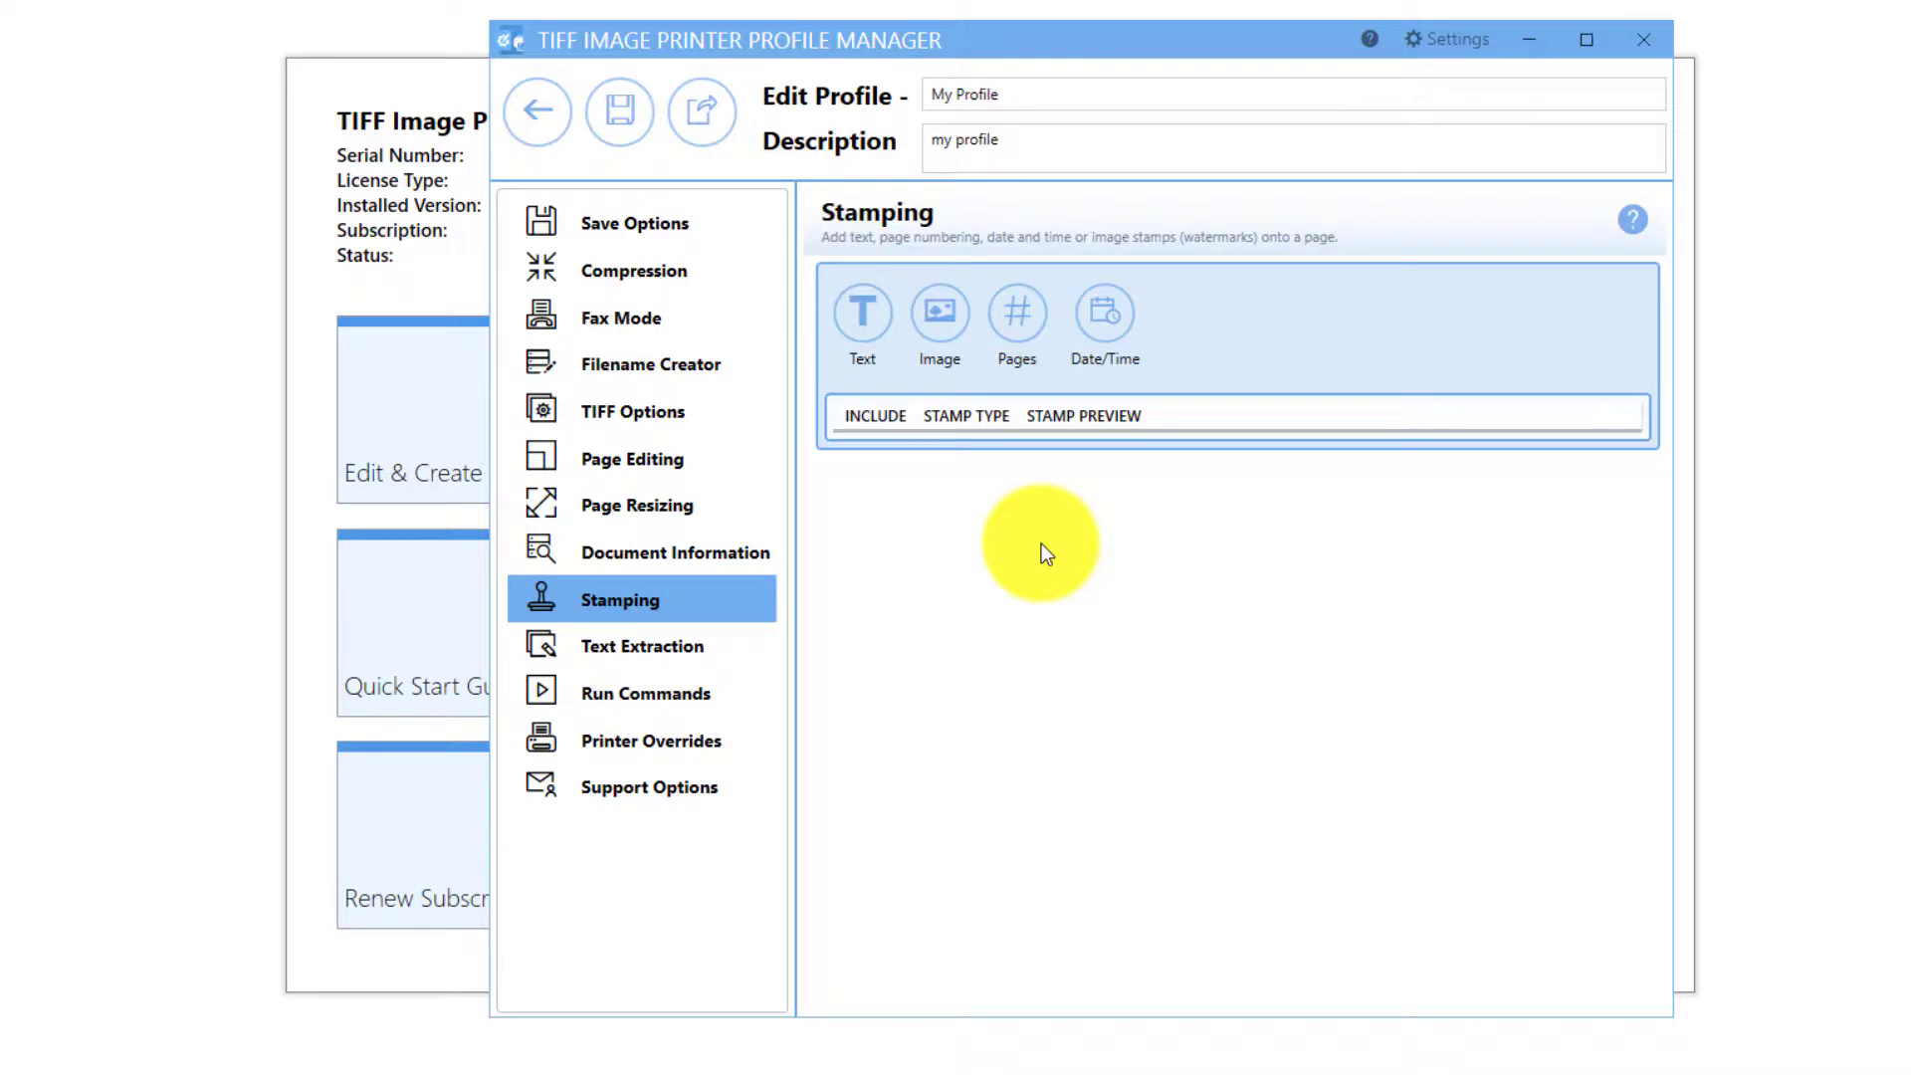
left_click(739, 699)
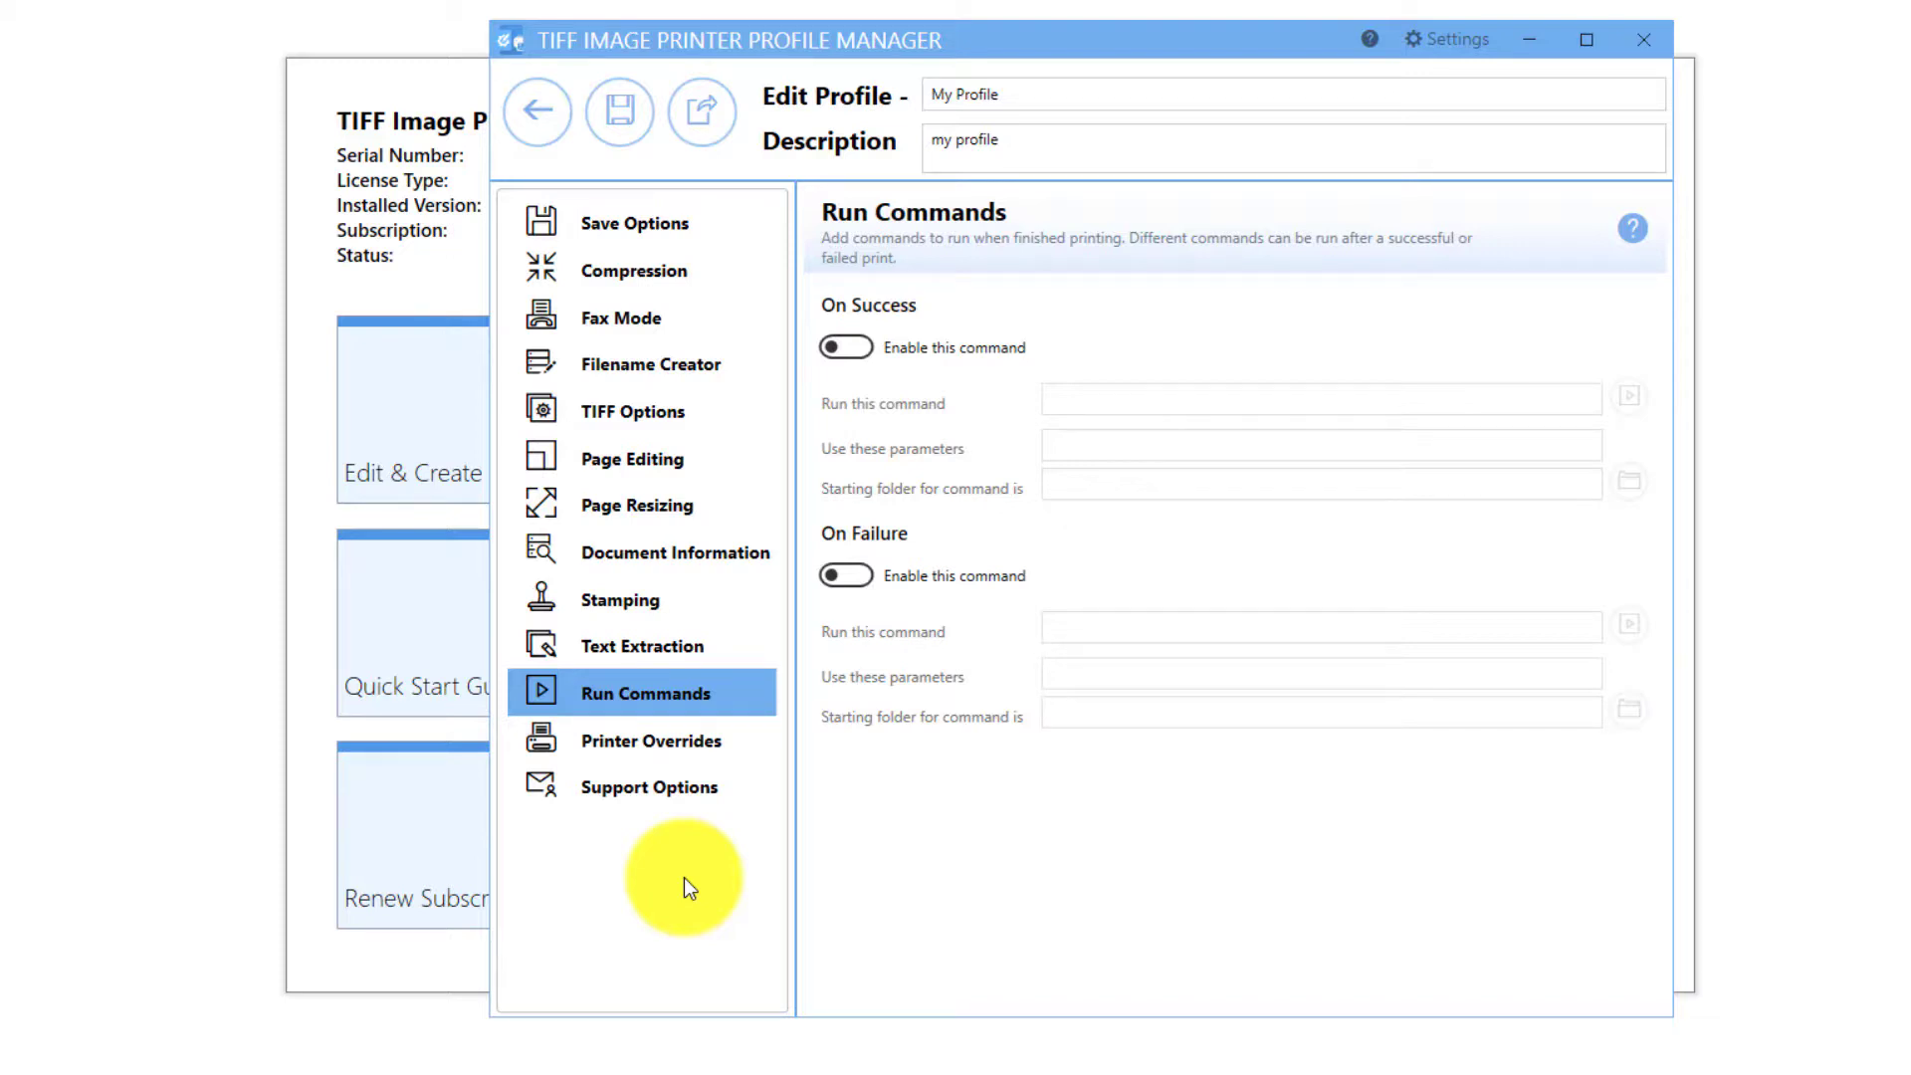
Step: Save the custom TIFF profile and return to the list of profiles
left_click(628, 139)
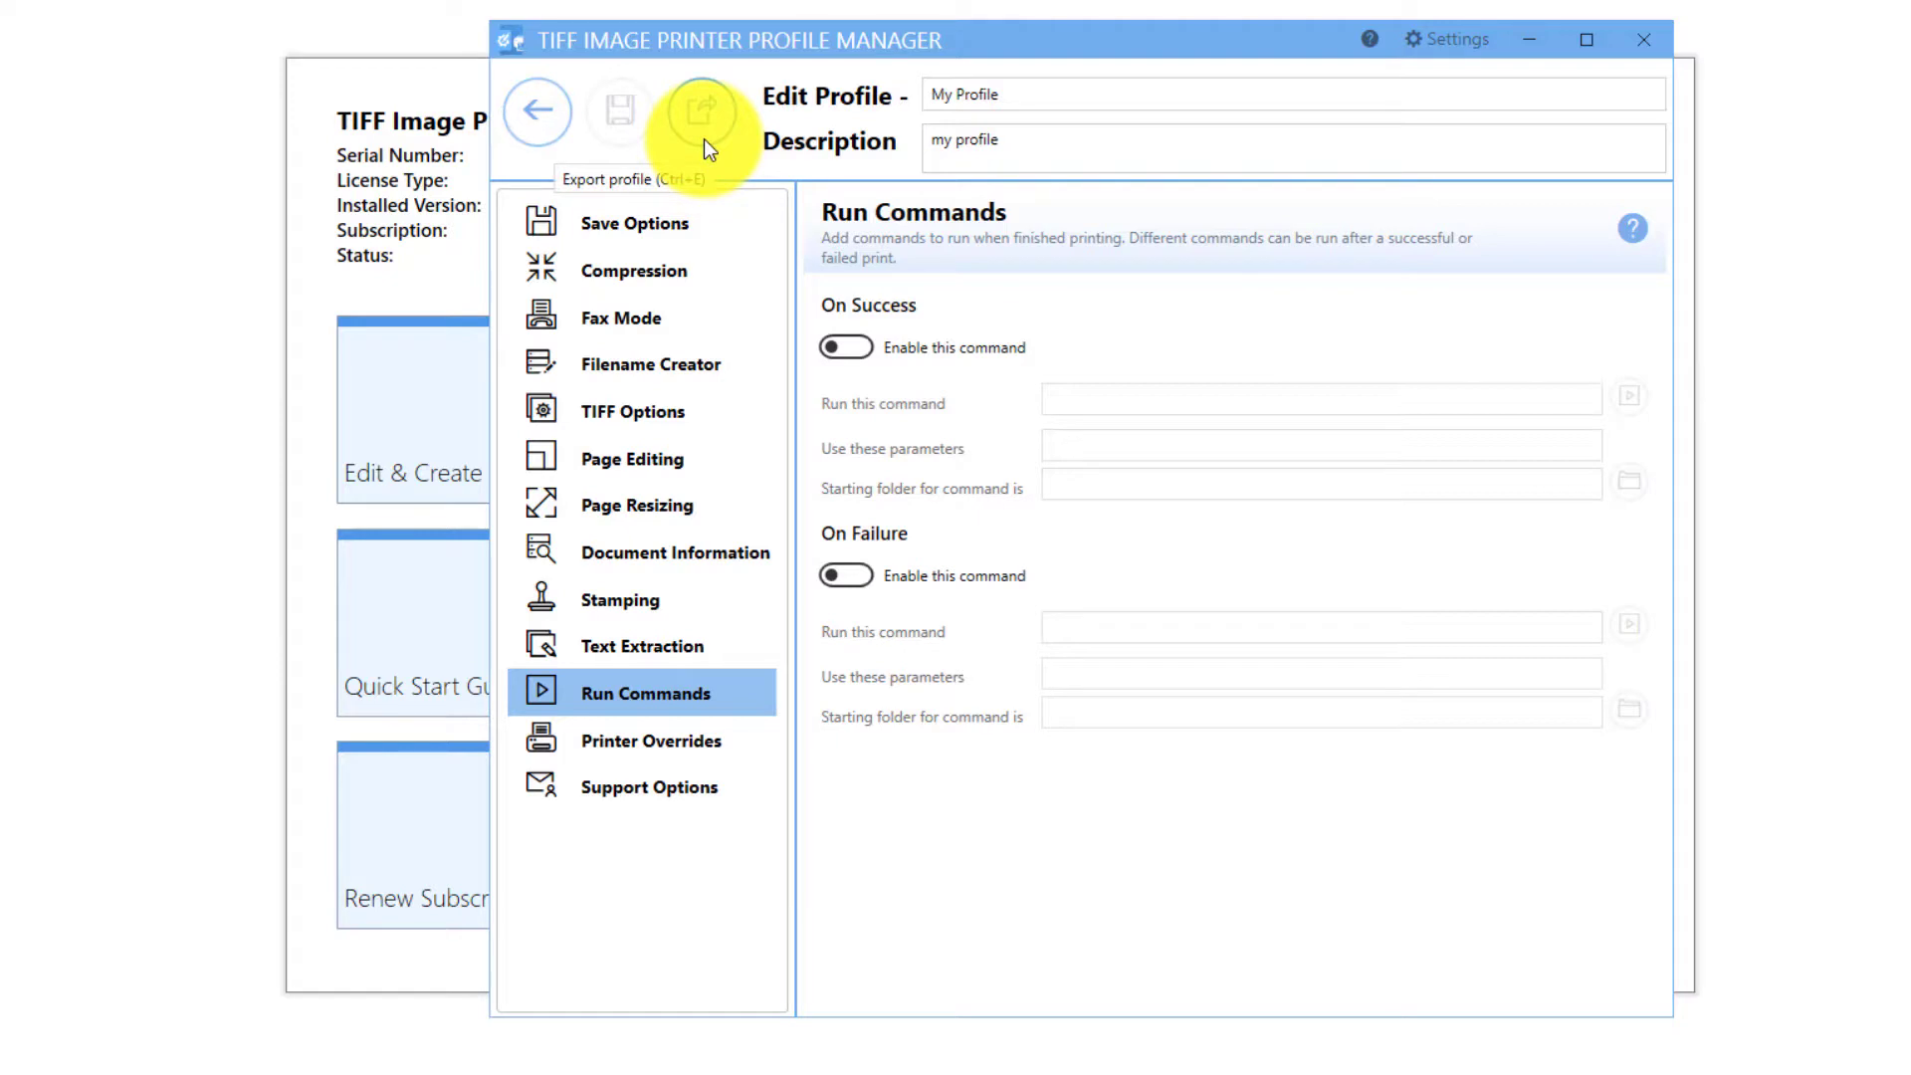
left_click(552, 131)
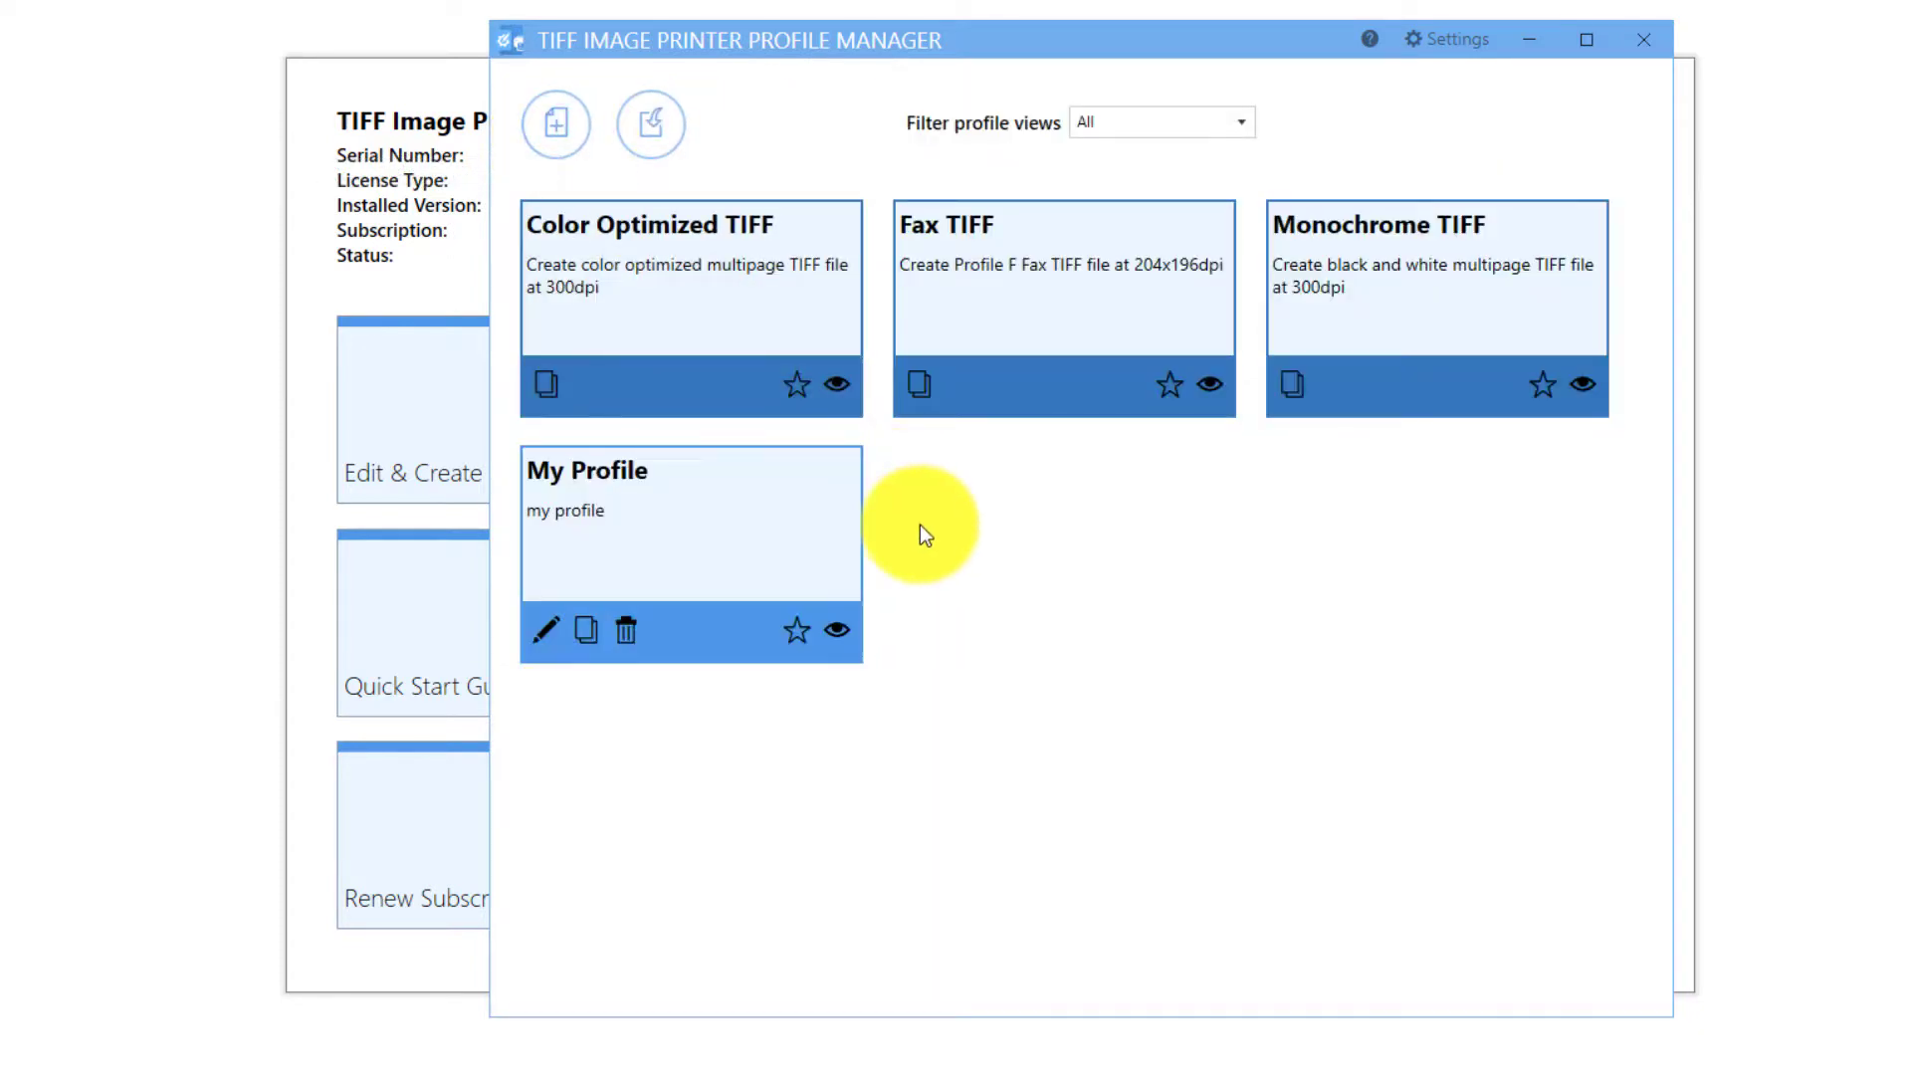